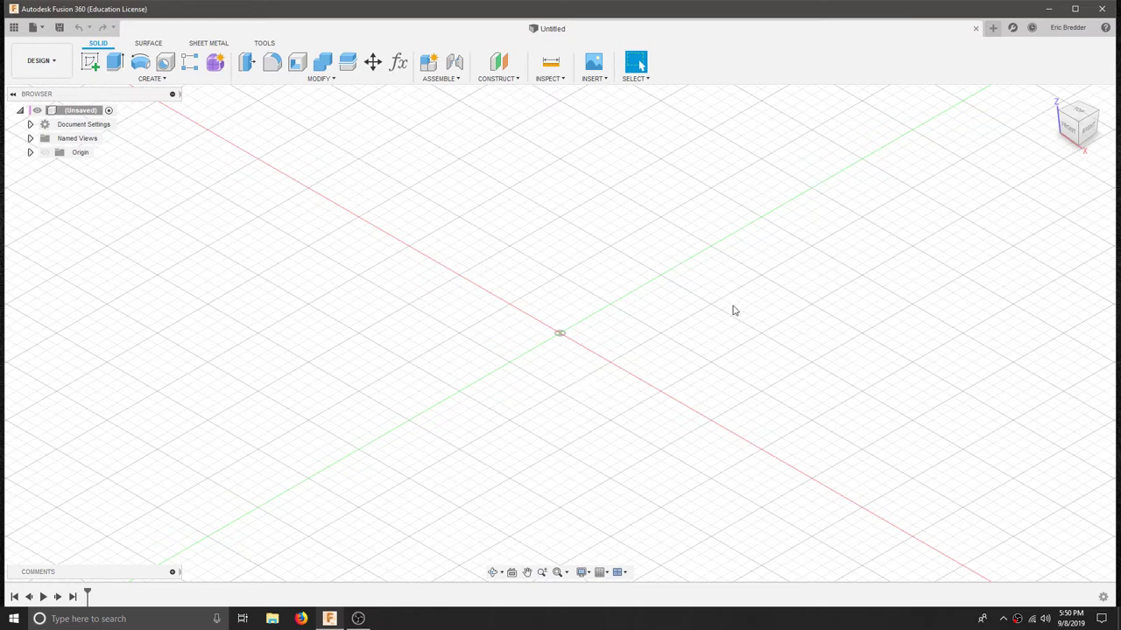
Step: Review the general preferences for default modeling orientation, pan/zoom/orbit shortcuts and orbit type
click(1073, 9)
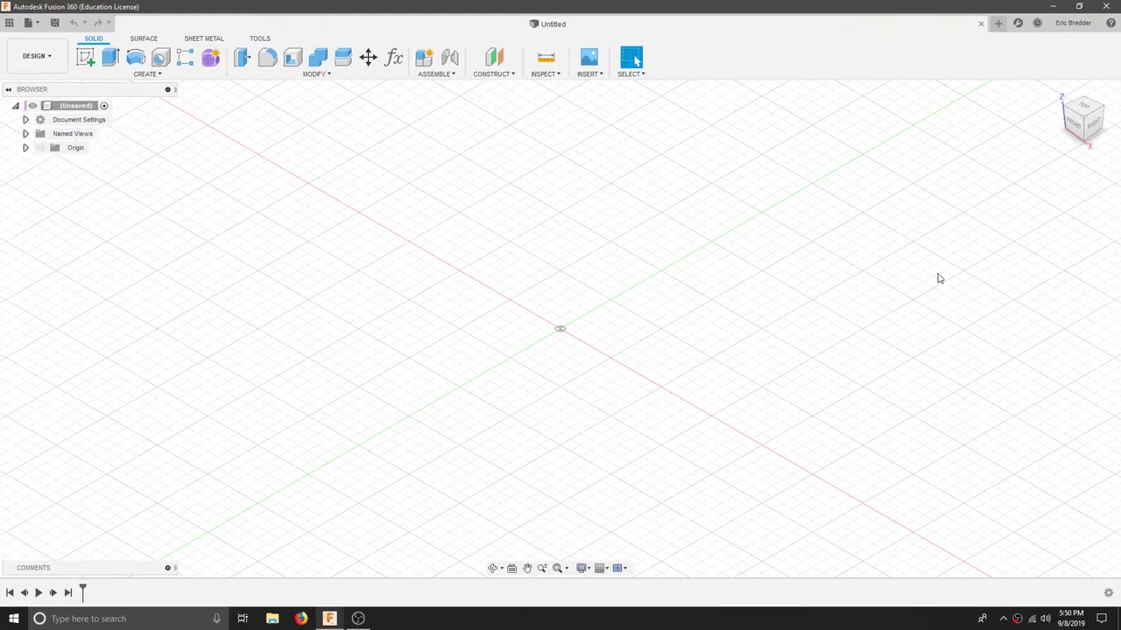
mouse_move(1059, 127)
click(1076, 30)
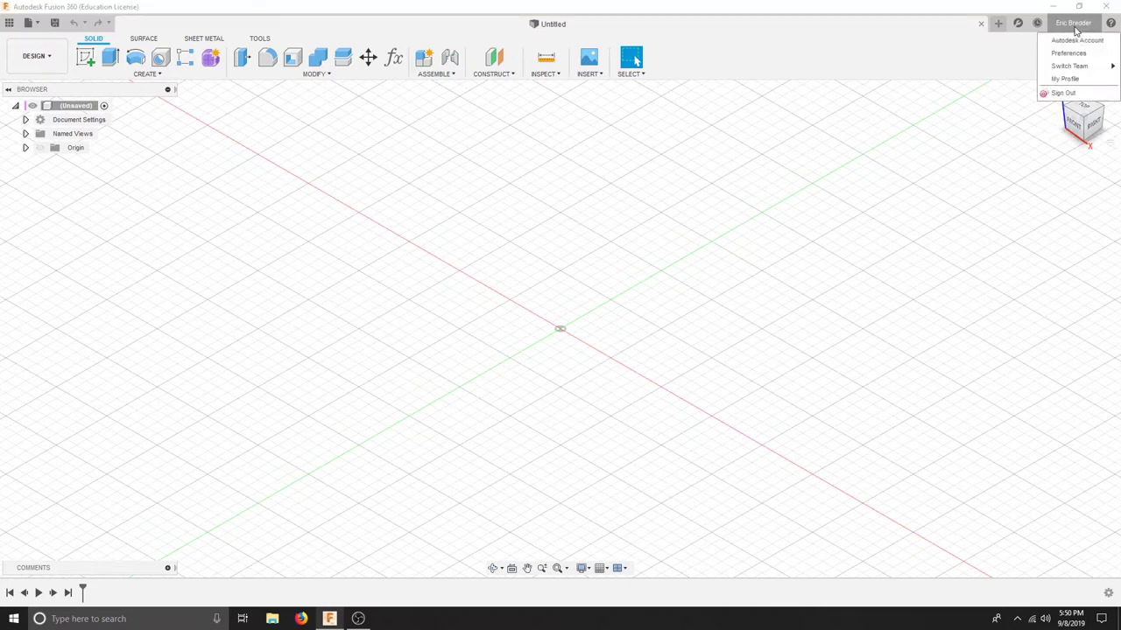
click(1064, 56)
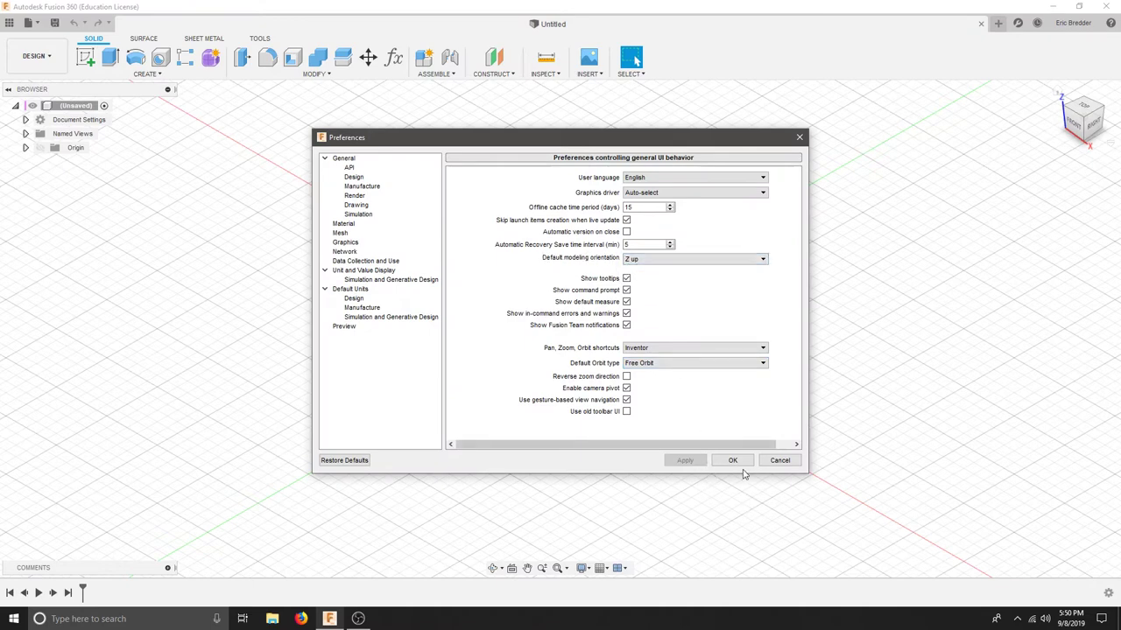
click(733, 459)
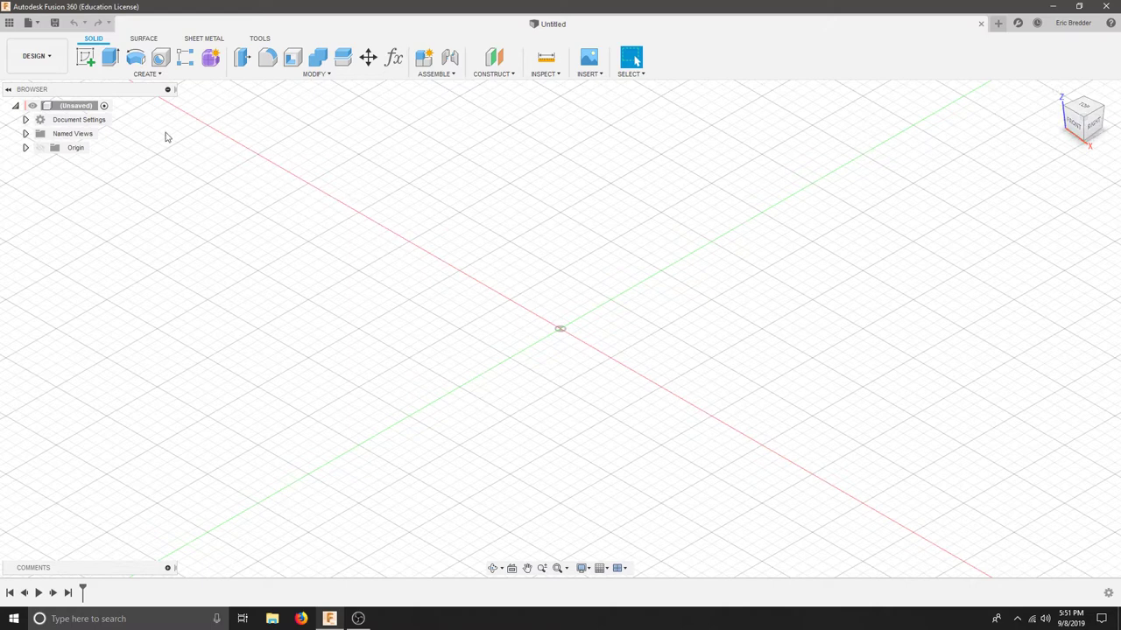
Step: Create a new component under the unsaved root design and rename it "bottom"
double_click(76, 106)
right_click(77, 108)
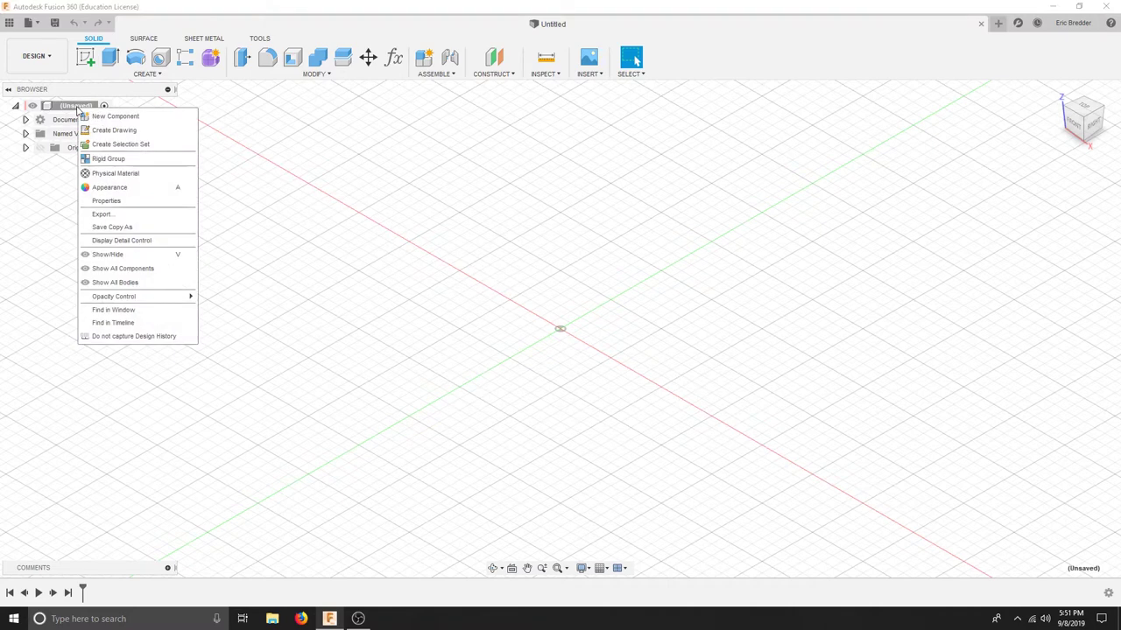
click(129, 120)
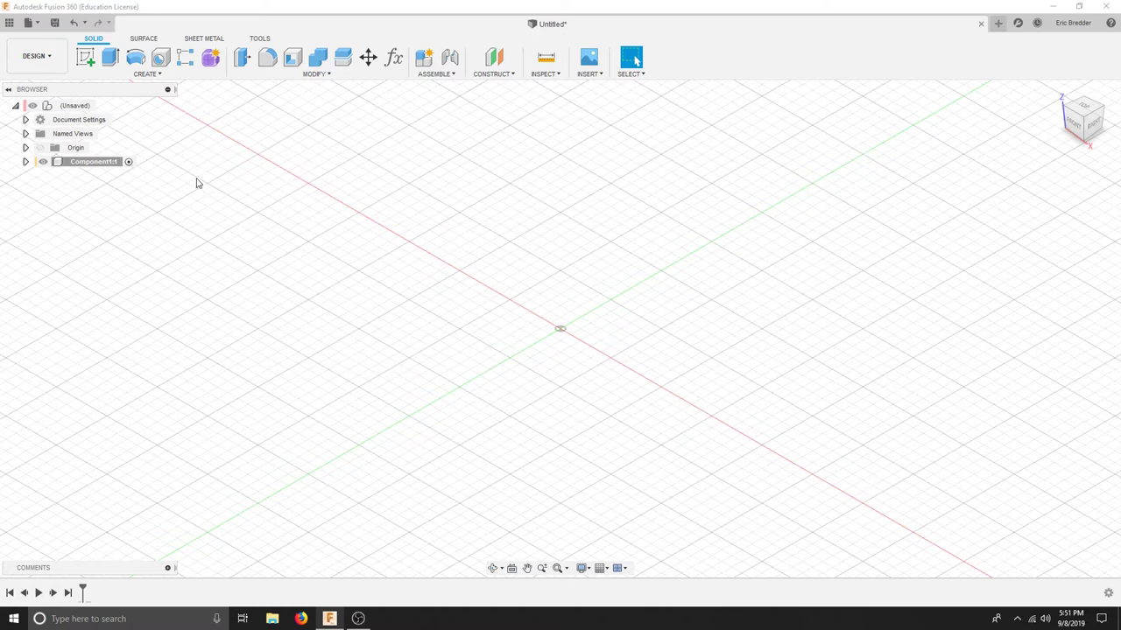
click(129, 162)
click(105, 165)
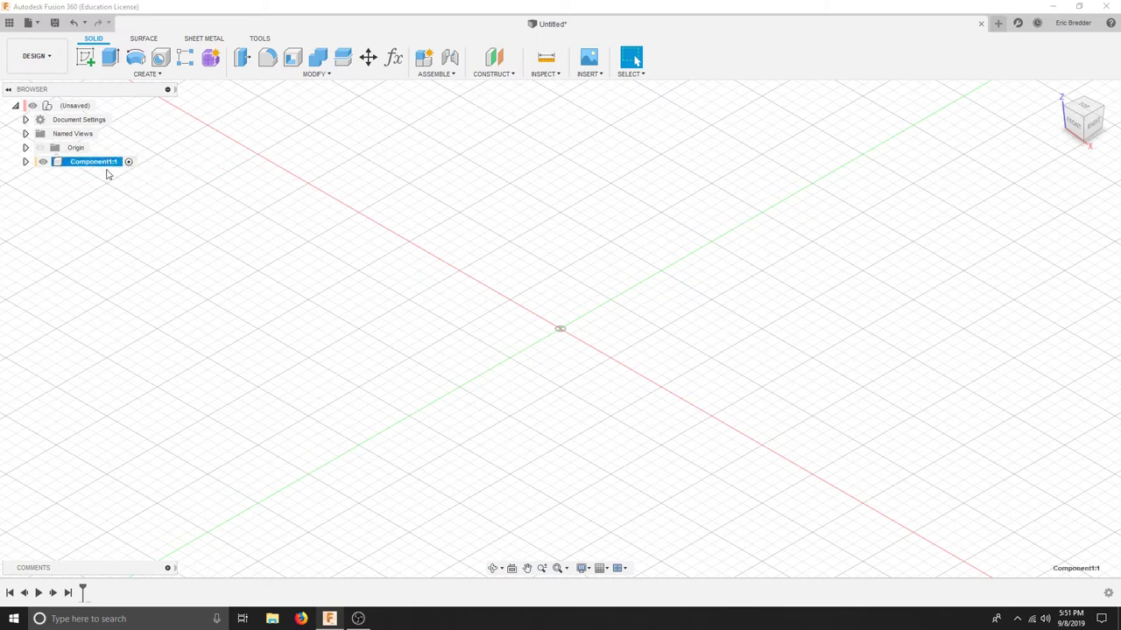
click(105, 166)
text(bottom)
key(Return)
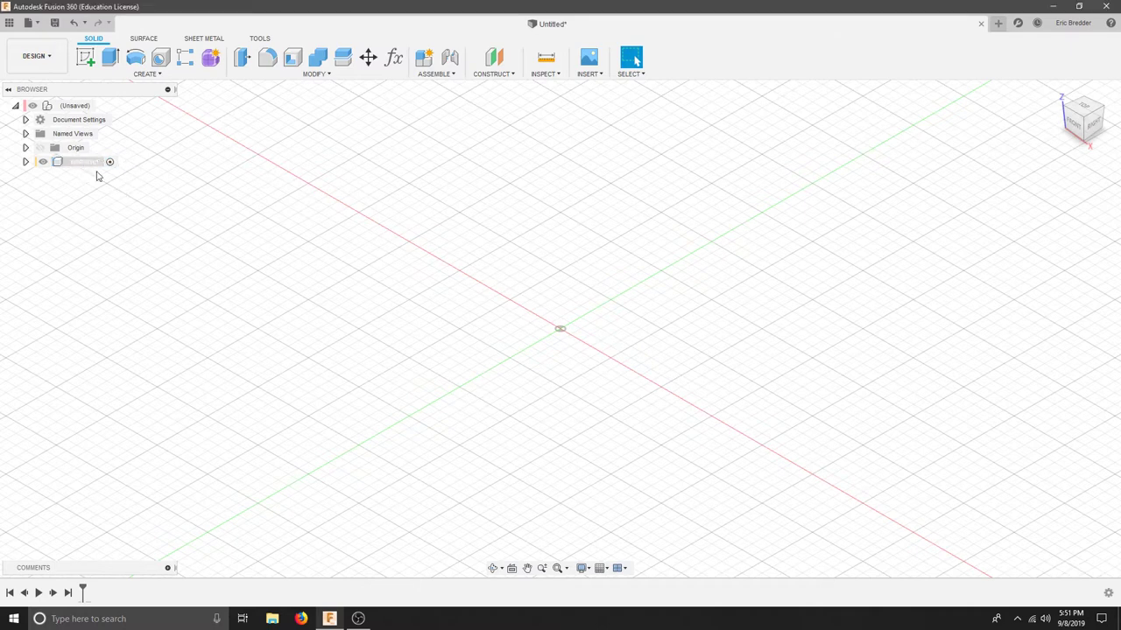
Step: Save the design as "3dBox" in a new folder named IND103 inside the Projects-Ongoing project
click(53, 24)
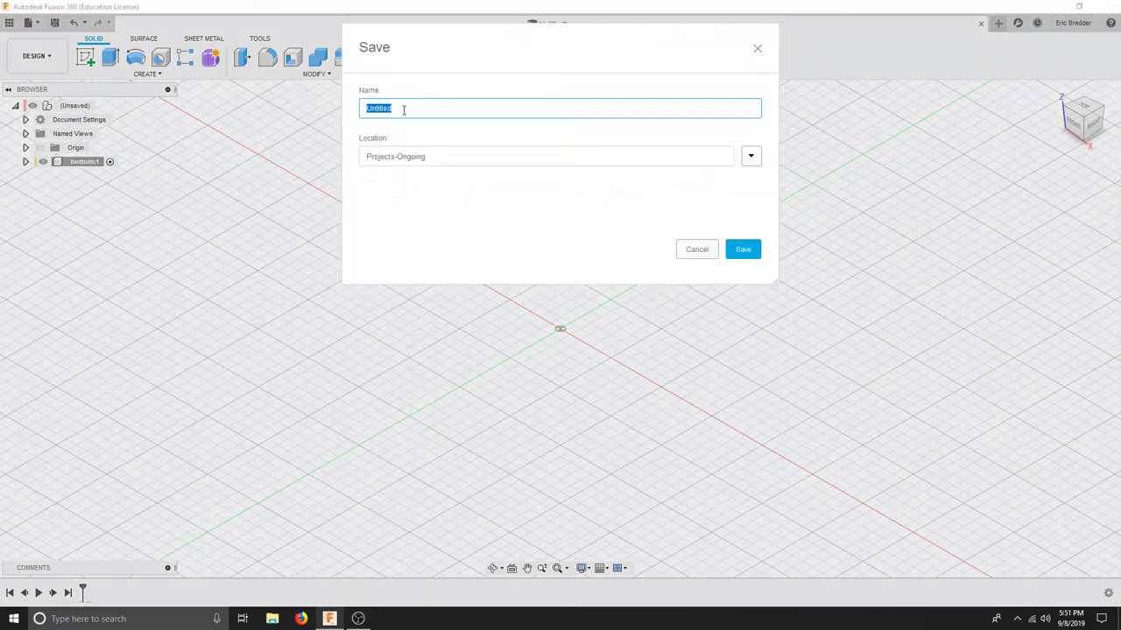
text(3)
click(750, 156)
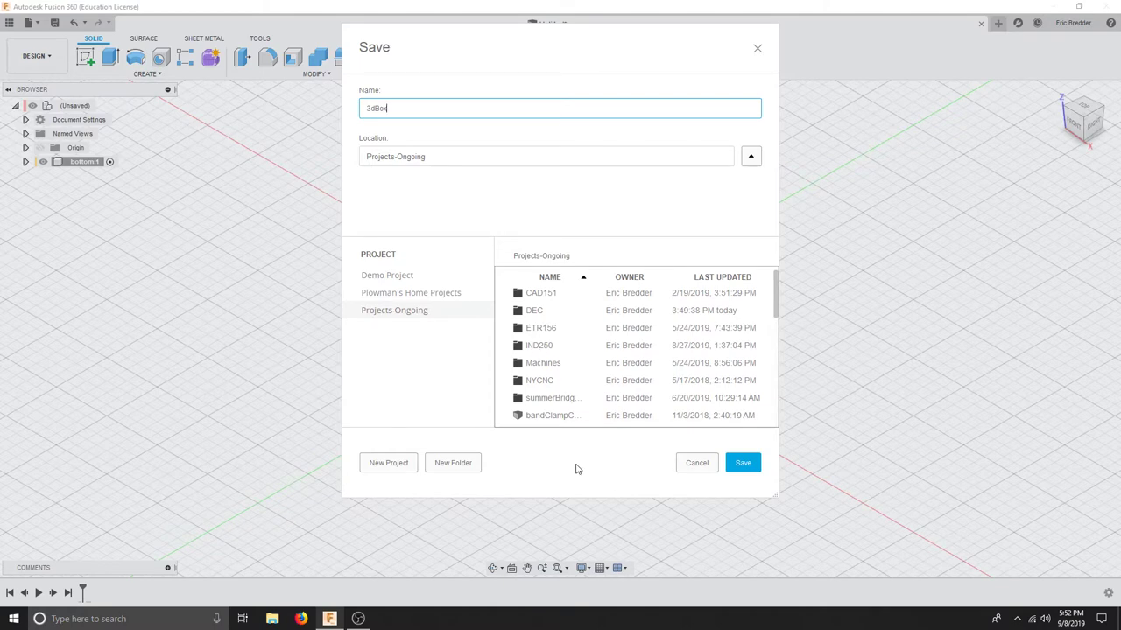
click(453, 464)
text(INDEX)
key(Return)
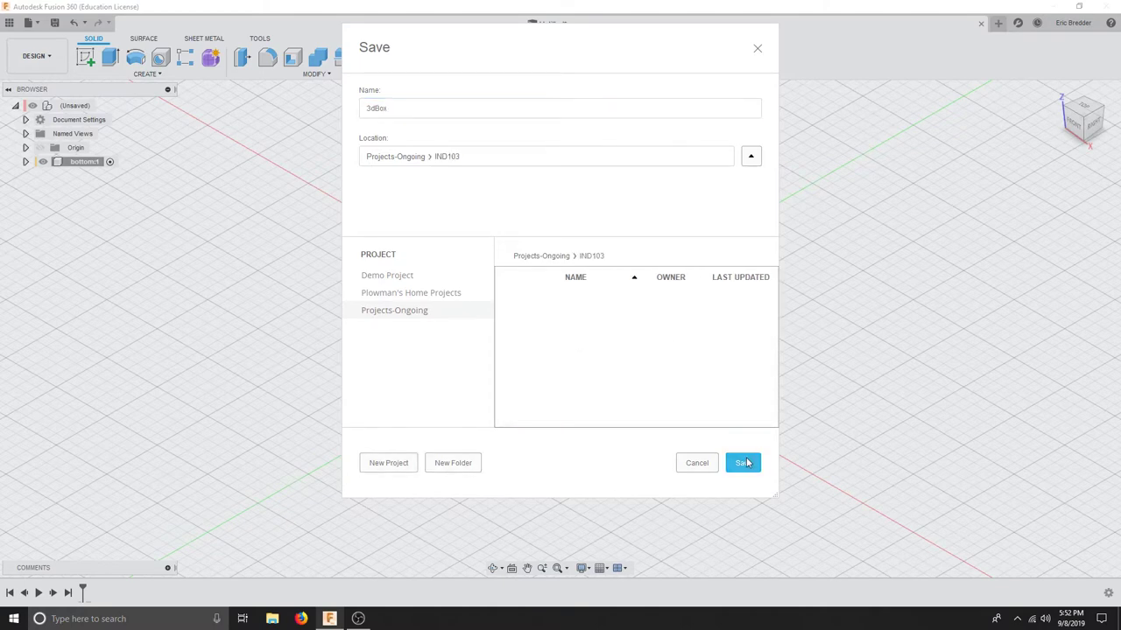
click(744, 463)
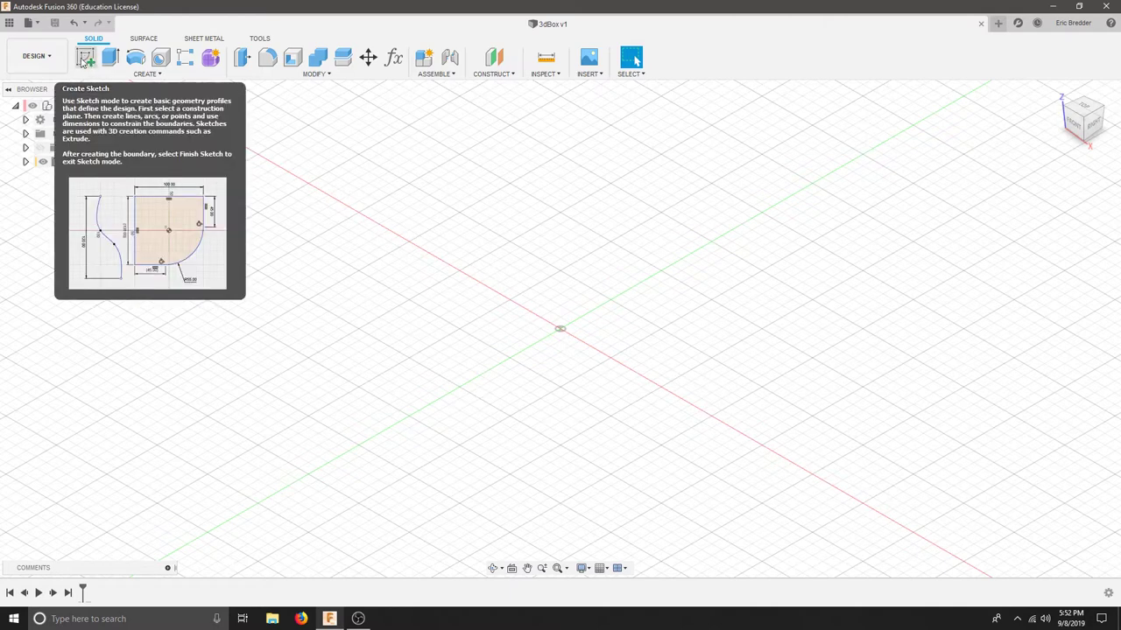
Step: Start a new sketch on the XY origin plane
click(87, 59)
shift+middle_drag(345, 192, 633, 280)
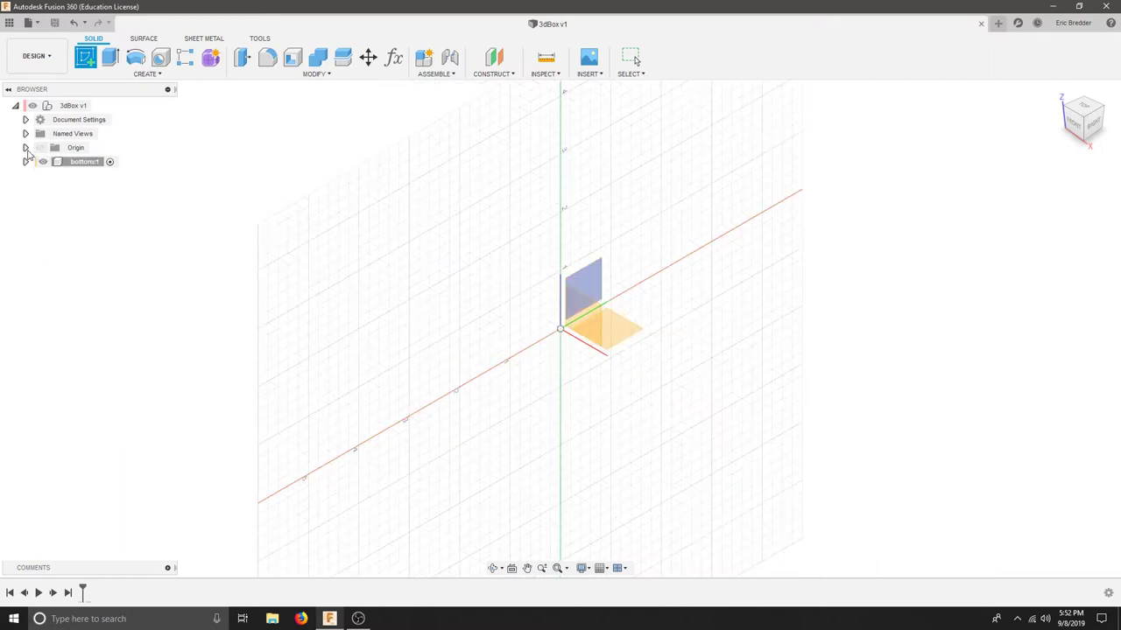
click(26, 148)
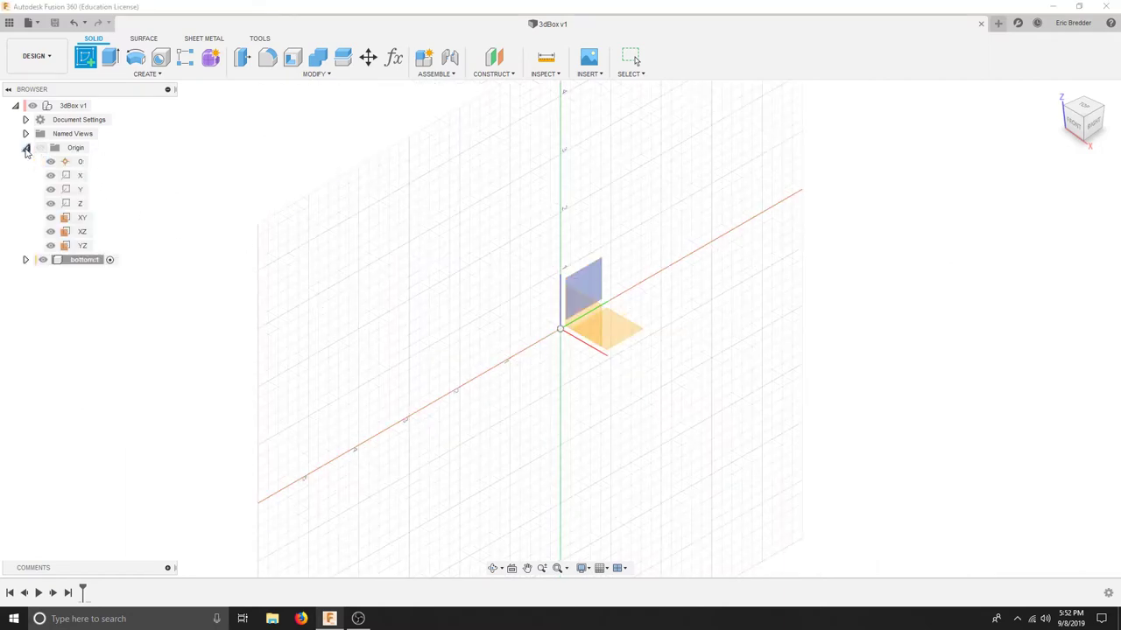
click(81, 218)
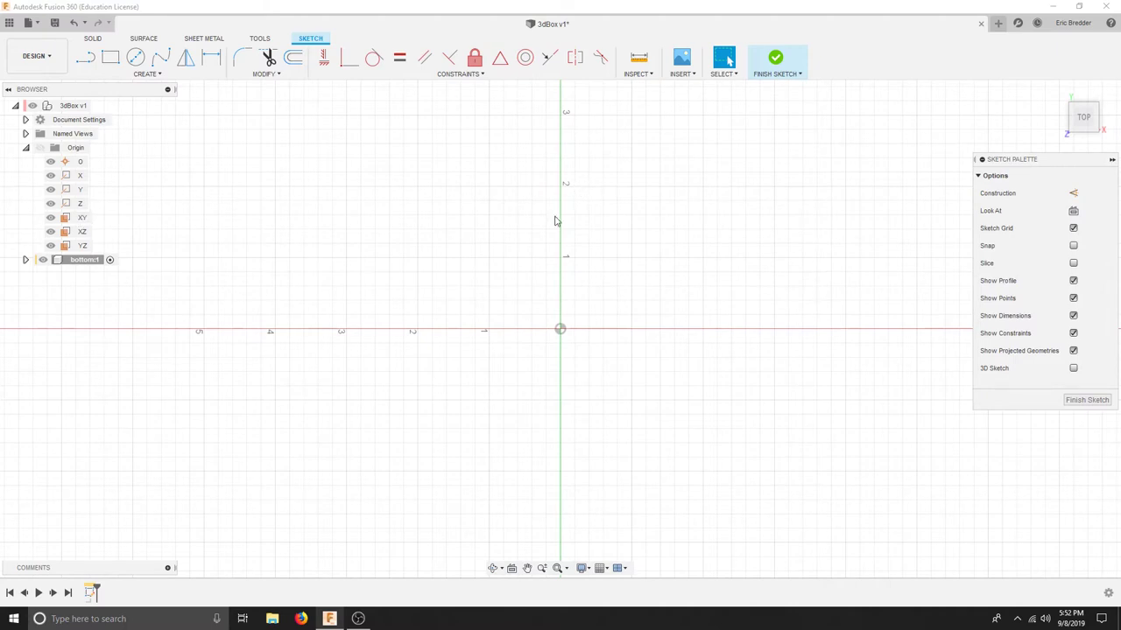
Step: Sketch a 2-point rectangle about 3.35 in wide and 1.71 in high just above the origin
click(153, 76)
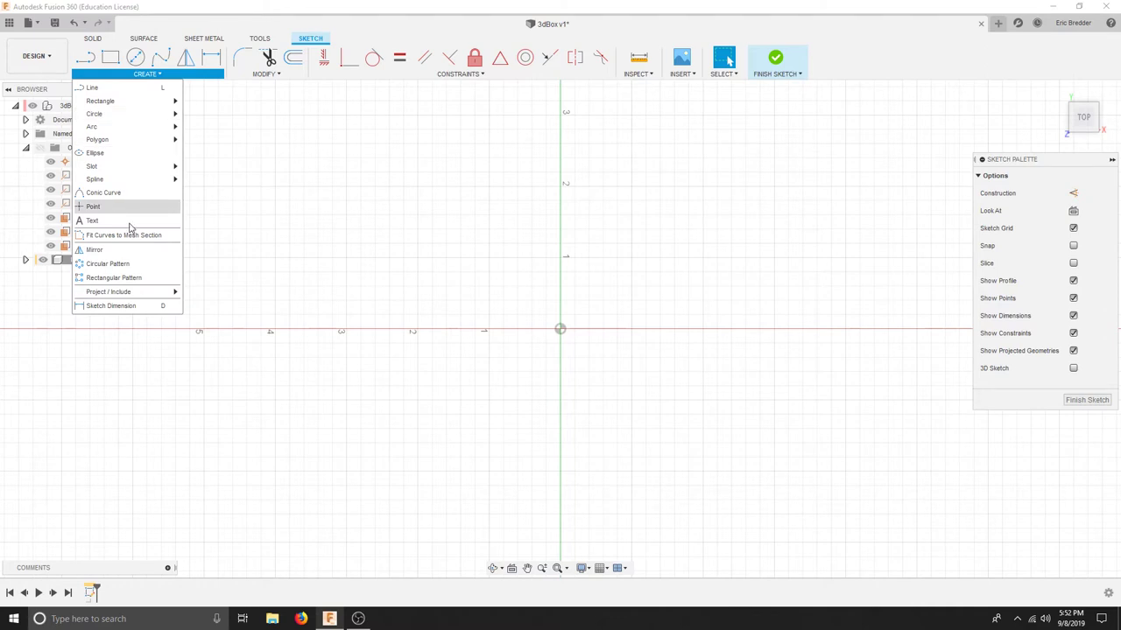
mouse_move(133, 103)
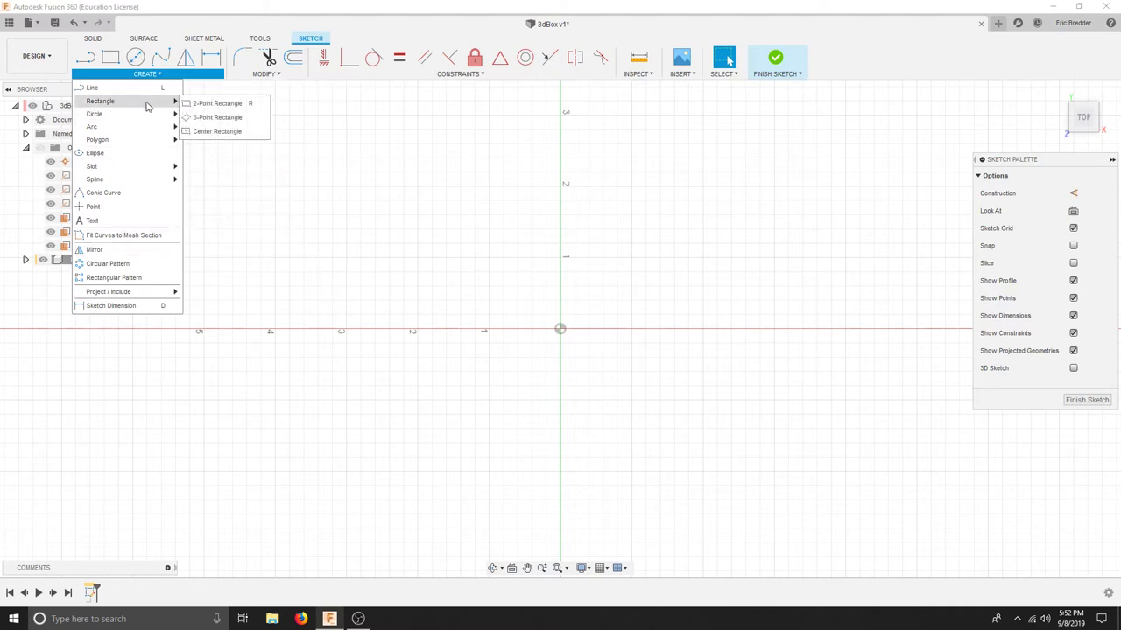
click(226, 105)
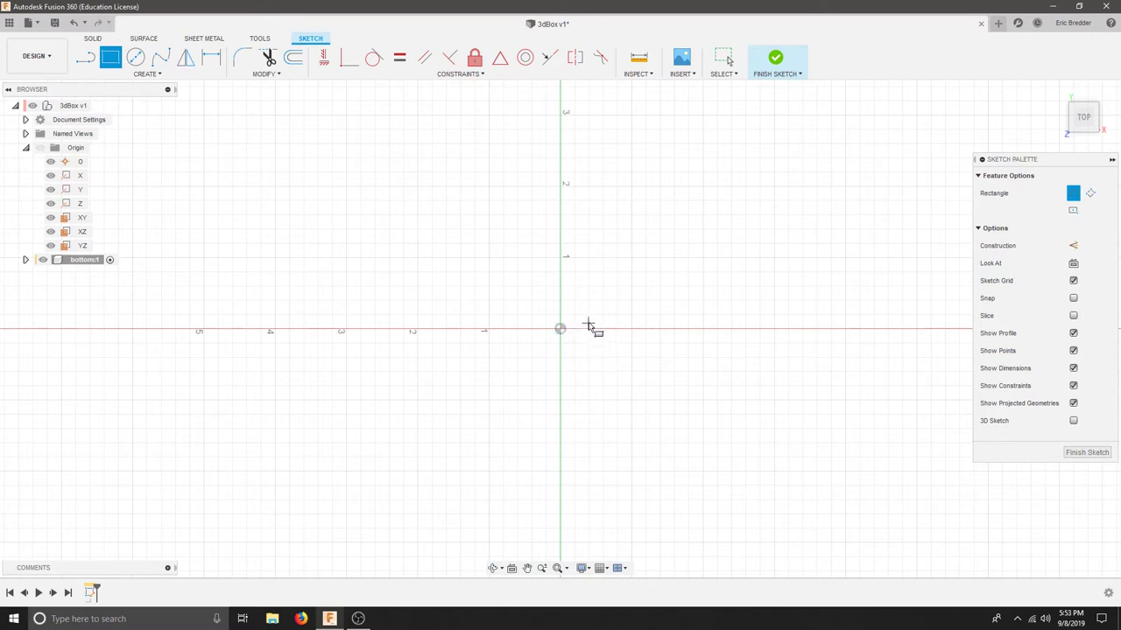
click(507, 164)
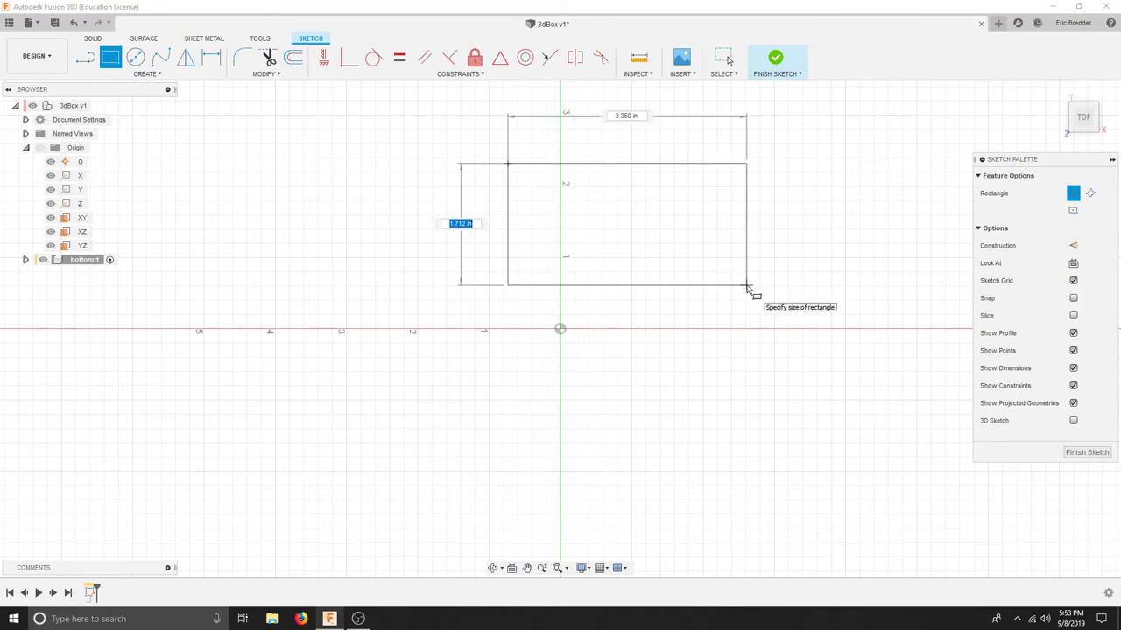
click(747, 286)
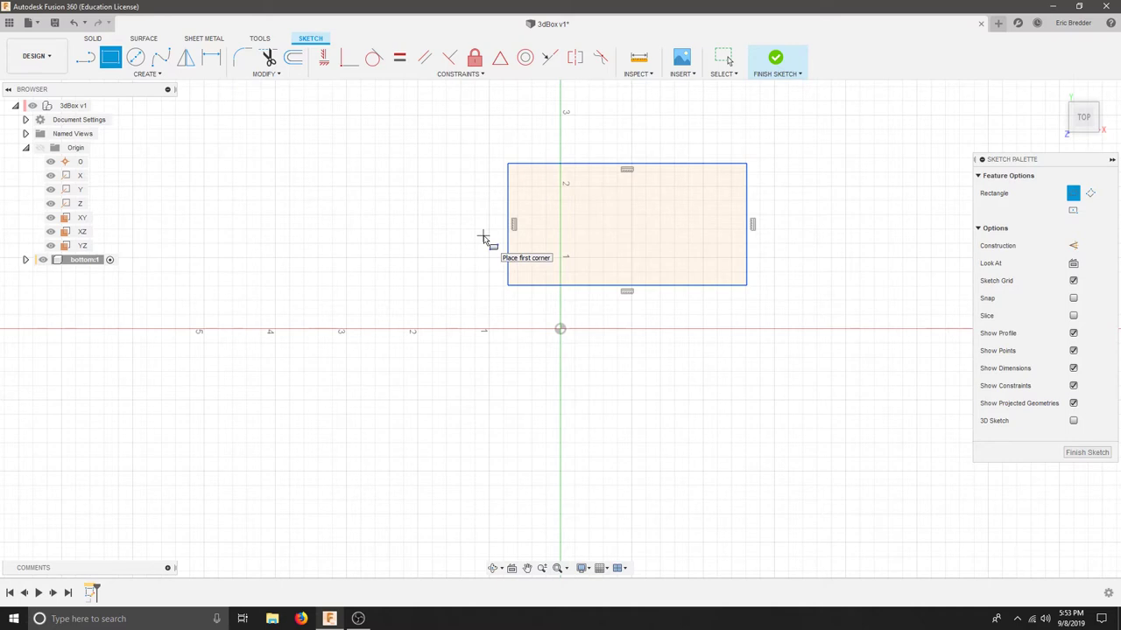
key(Escape)
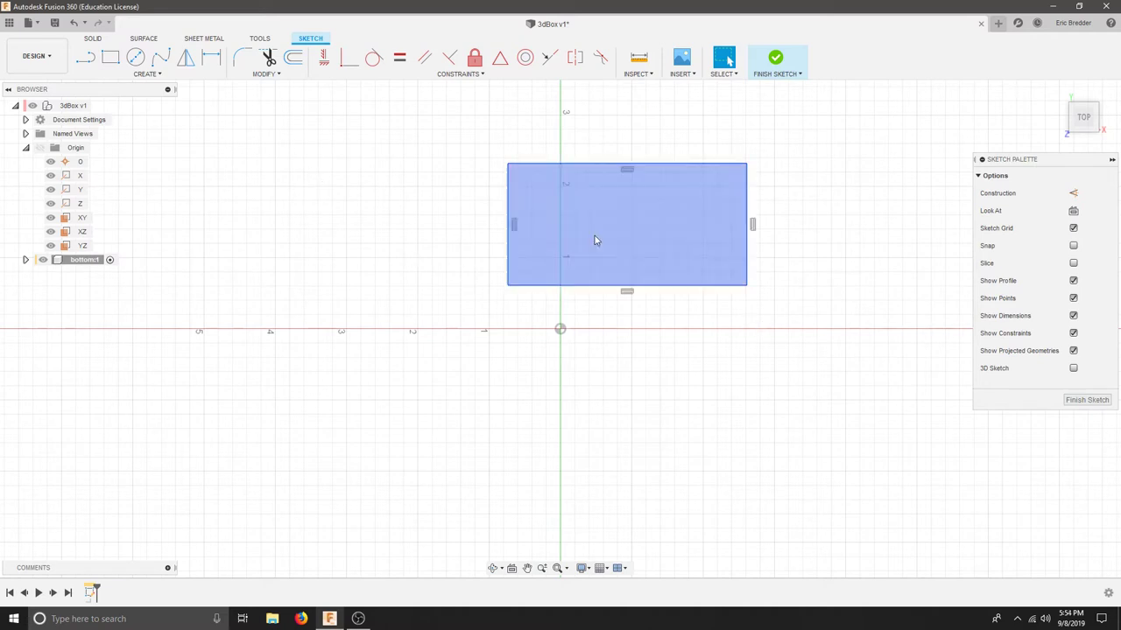
Step: Dimension the rectangle with a width of 6 in along its upper edge and a height of 4 in
click(156, 76)
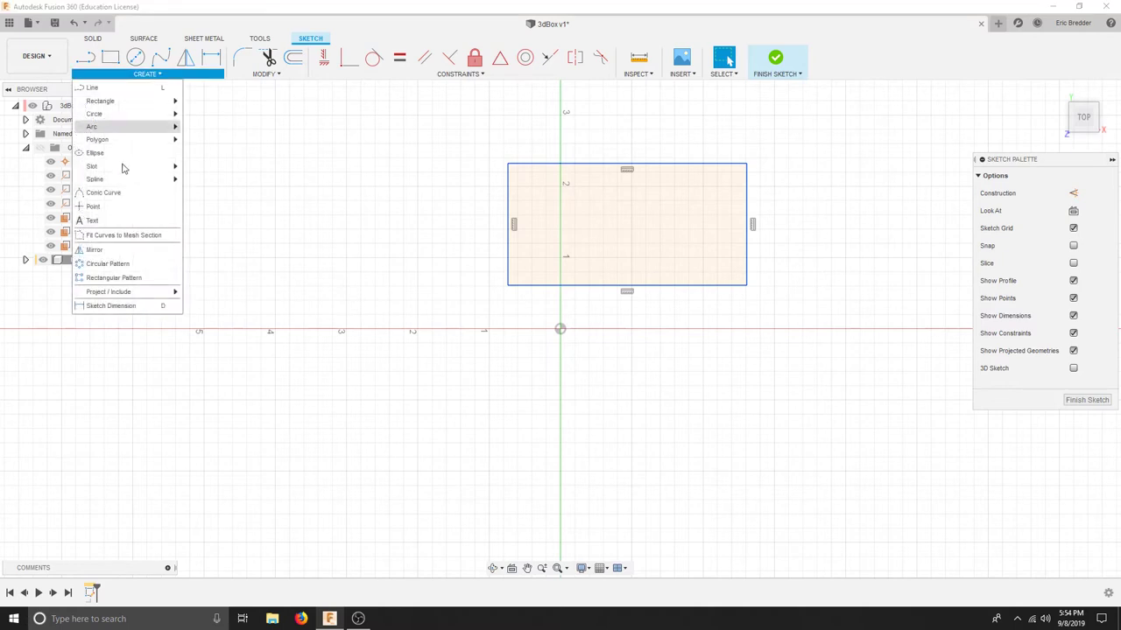
click(138, 306)
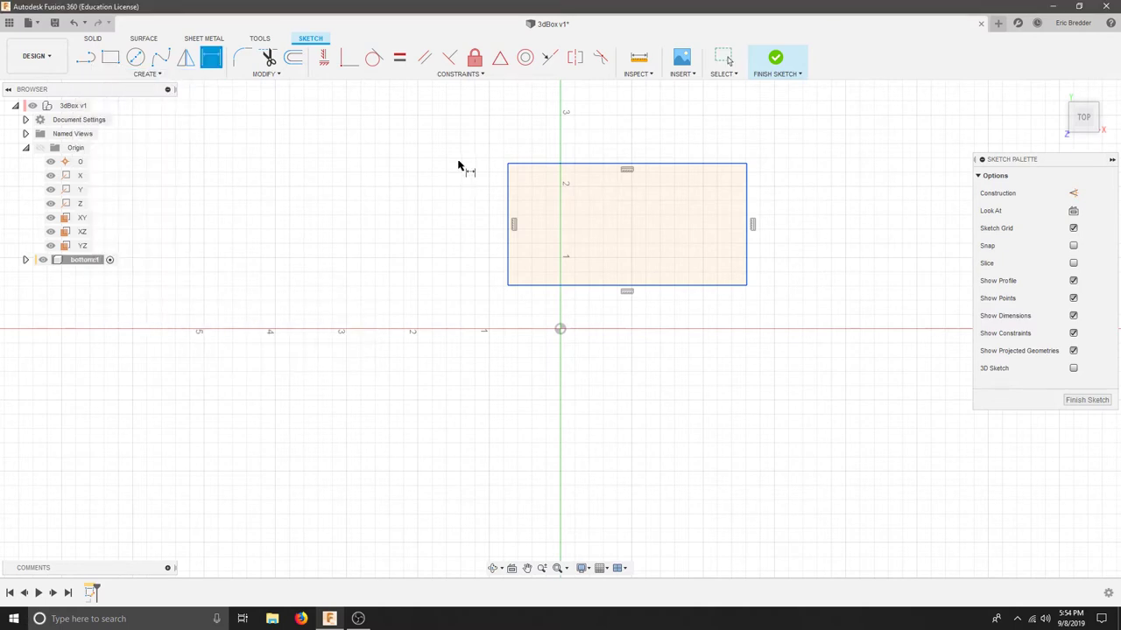
click(655, 167)
click(627, 133)
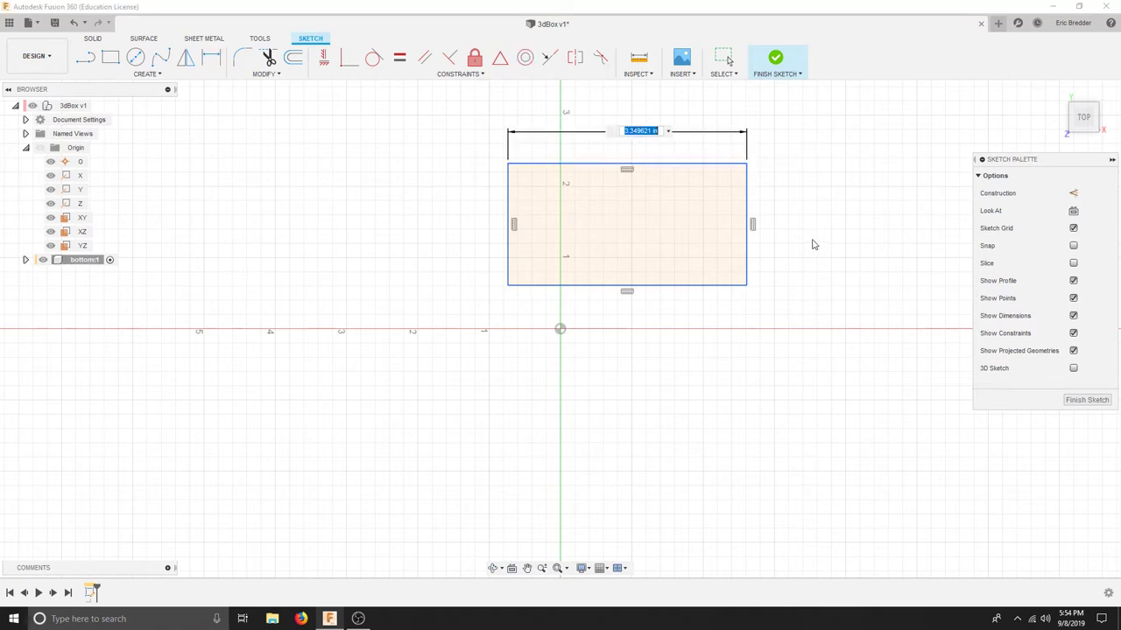
text(6)
key(Return)
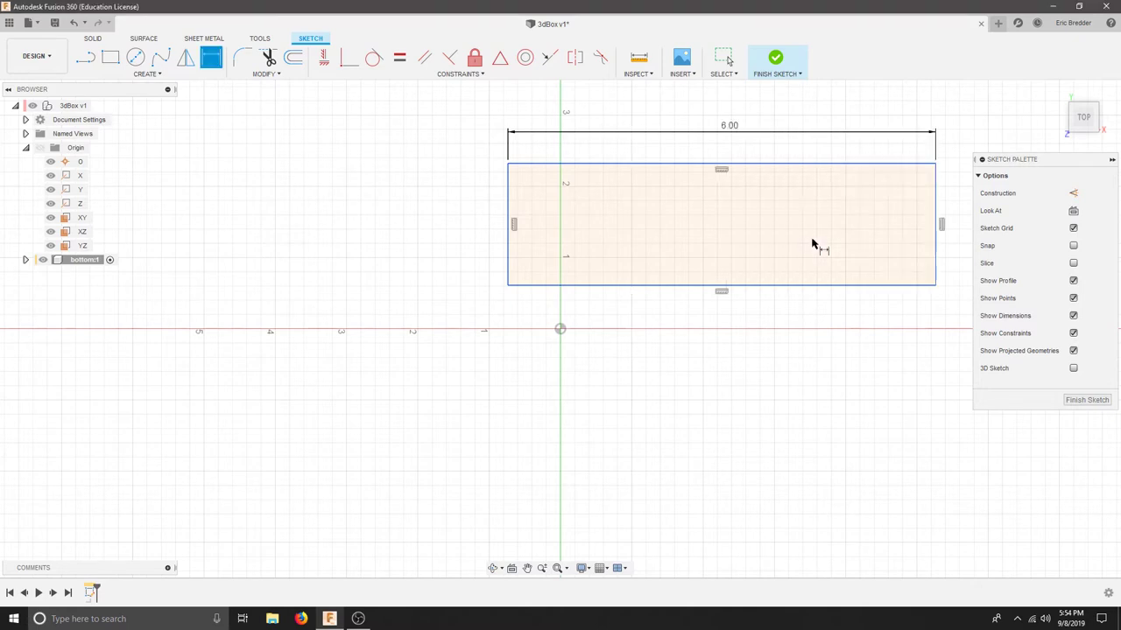
click(507, 212)
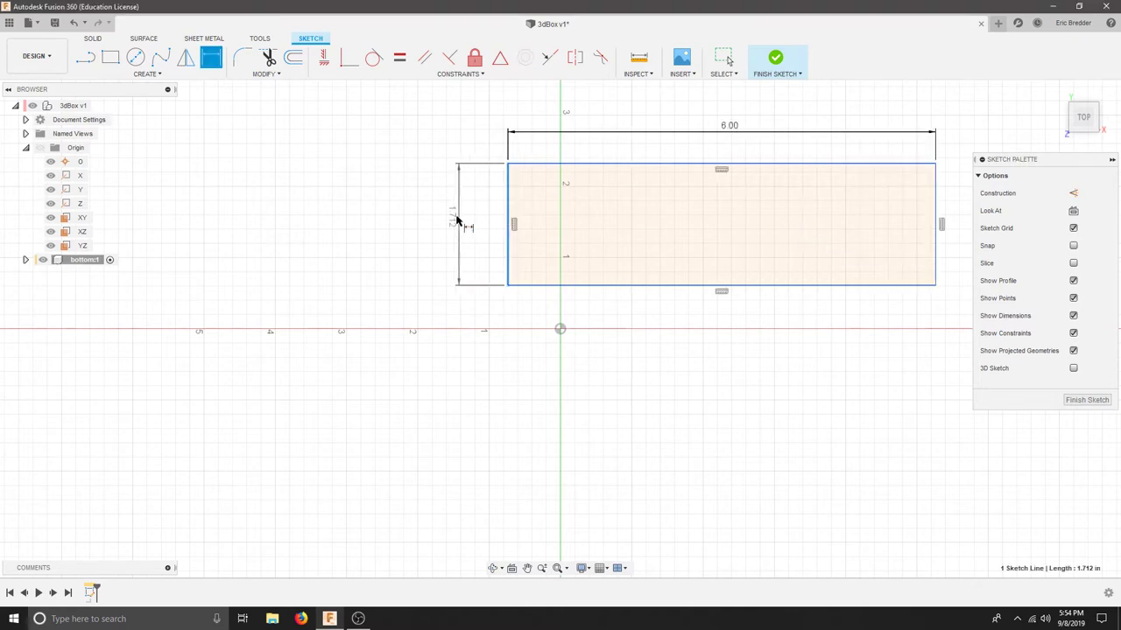
click(447, 216)
text(4)
key(Return)
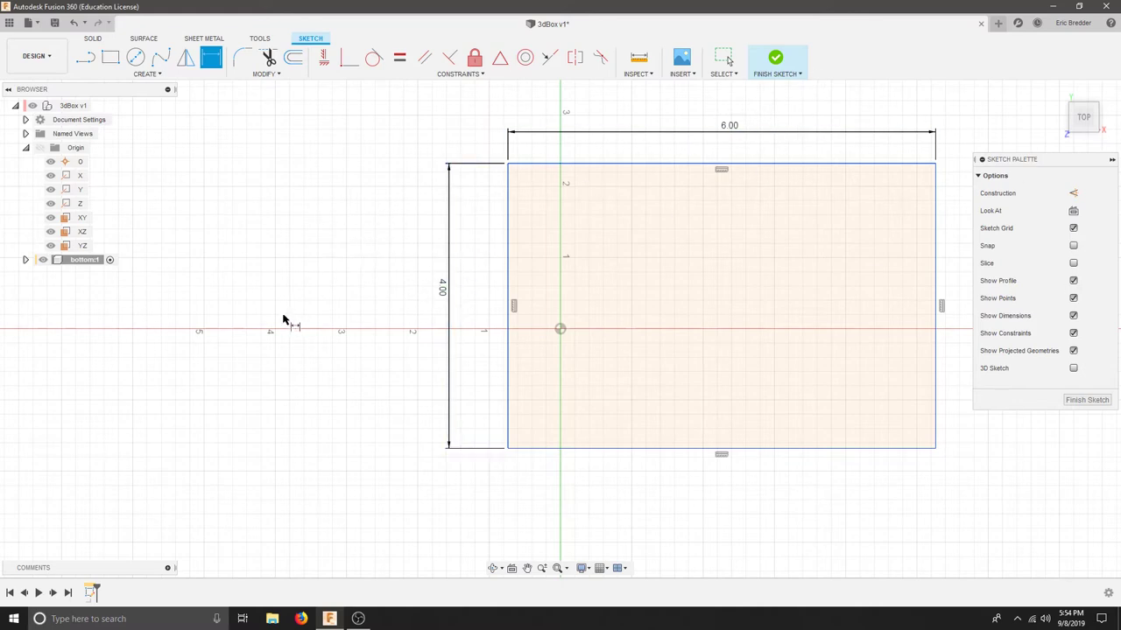
Step: Change the document's active units to millimeters
click(25, 120)
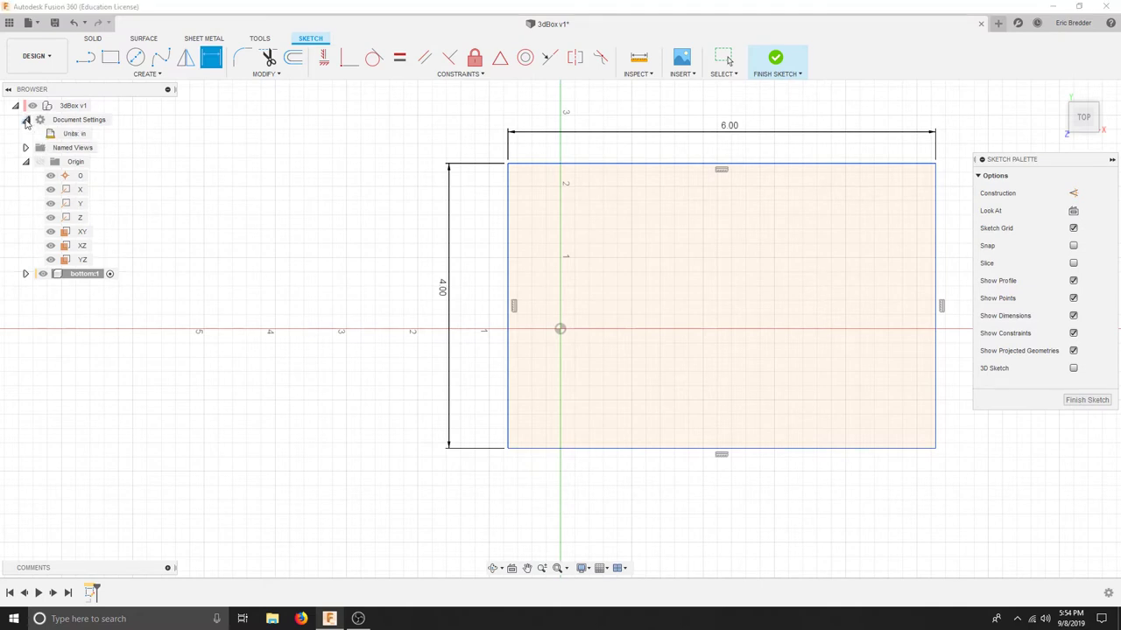
click(98, 134)
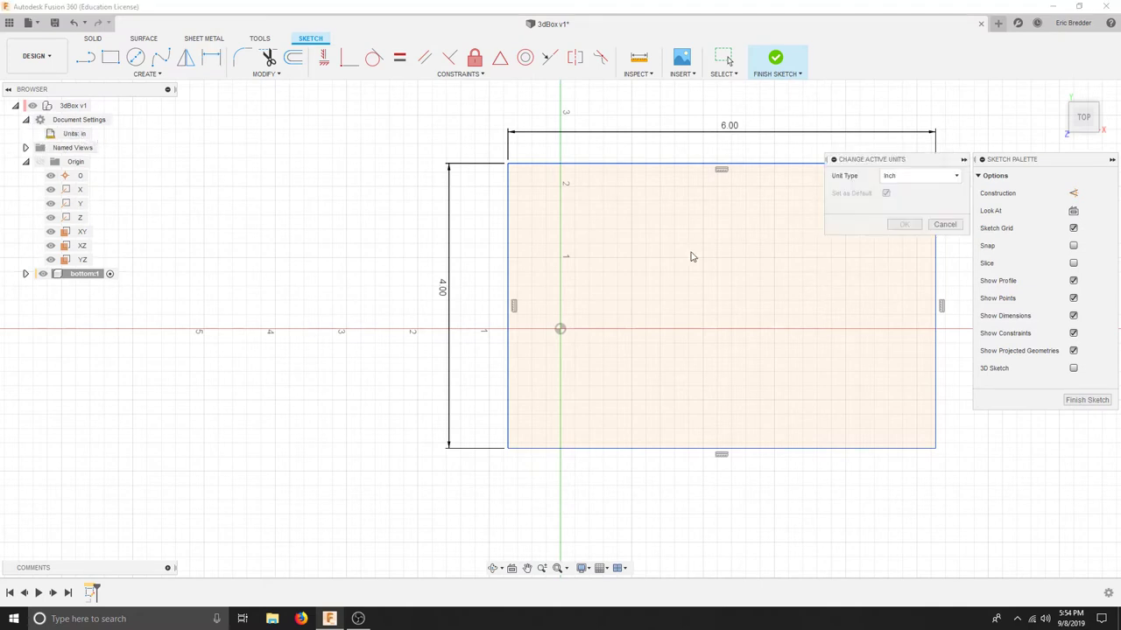
click(956, 178)
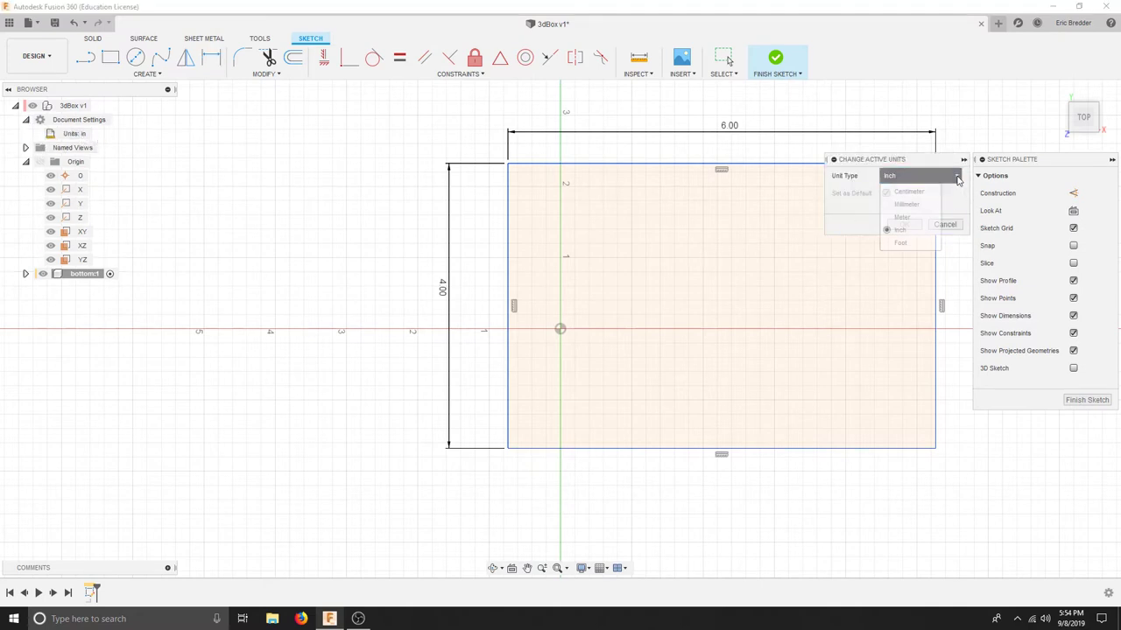
click(919, 206)
click(904, 225)
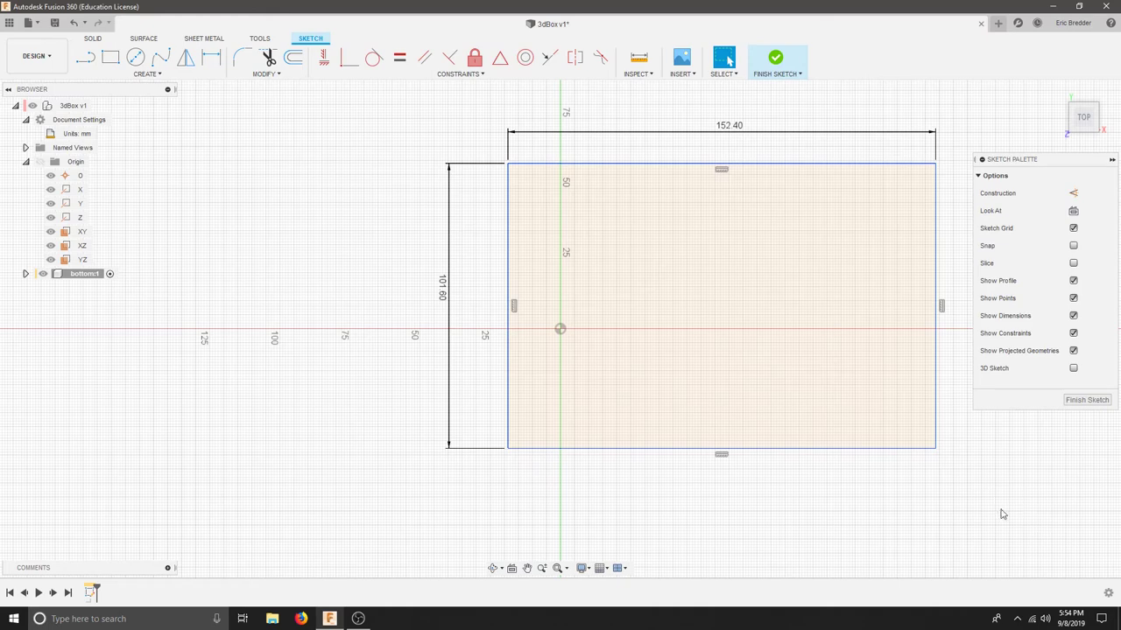
Step: Set the rectangle's width dimension to 150 mm and its height dimension to 100 mm
double_click(734, 128)
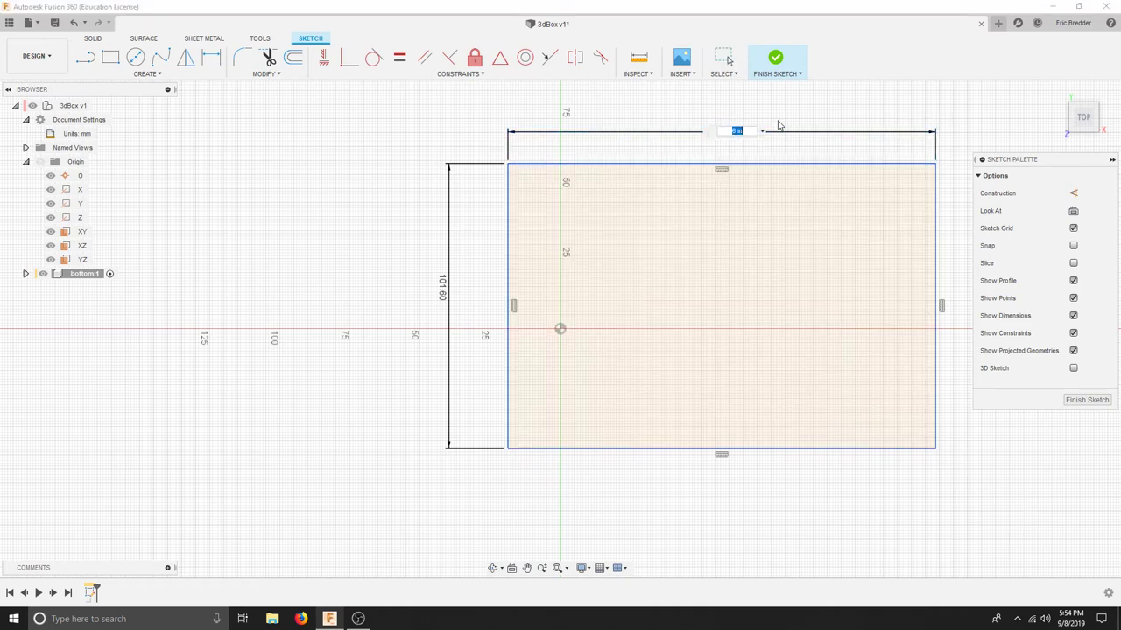
key(Return)
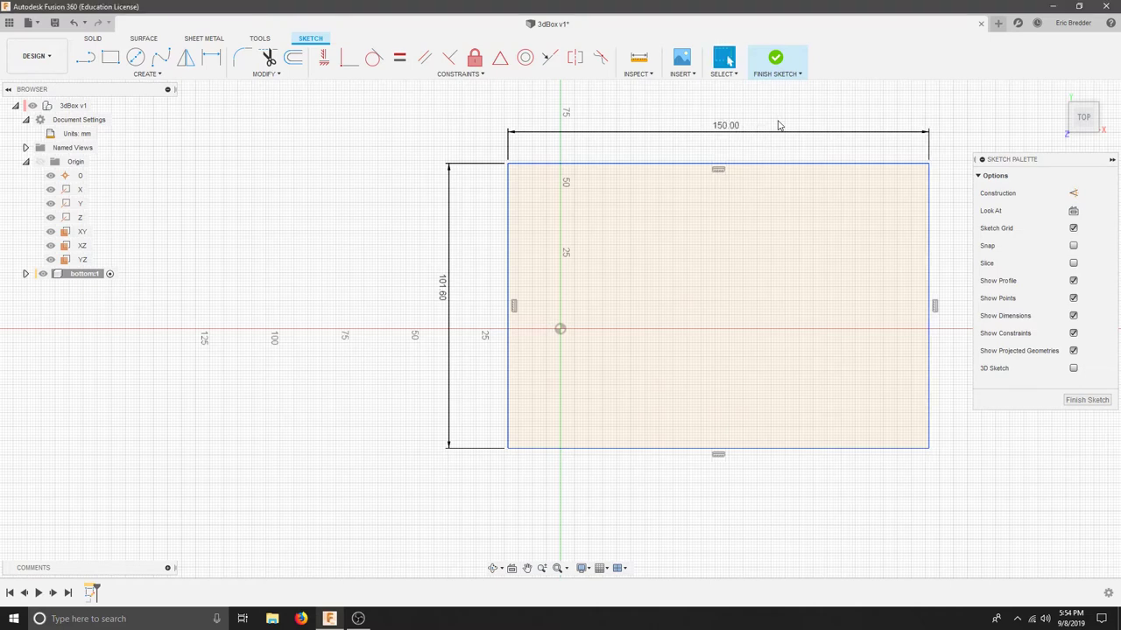
double_click(444, 288)
text(4 in)
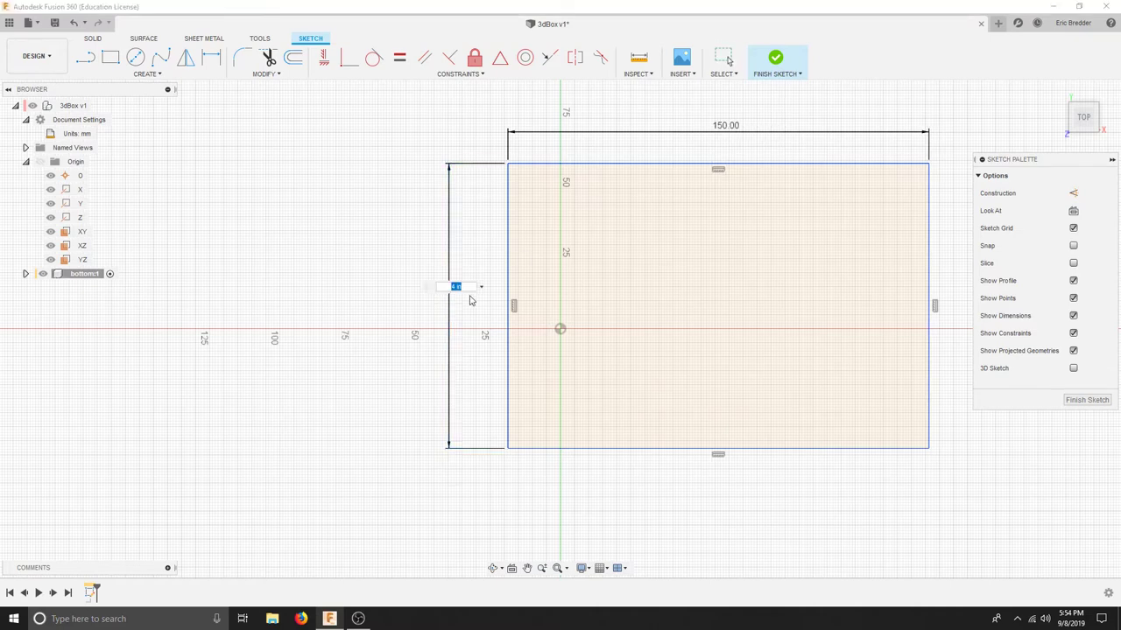
text(100)
key(Return)
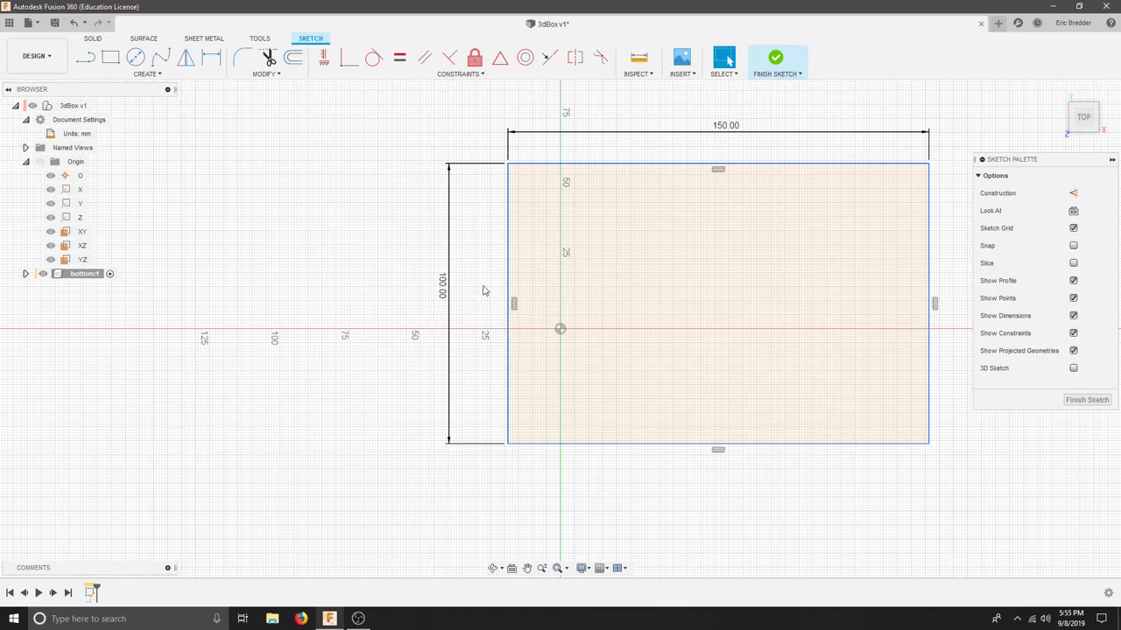
Step: Make the rectangle's lower-left corner coincident with the origin and finish the sketch
click(350, 60)
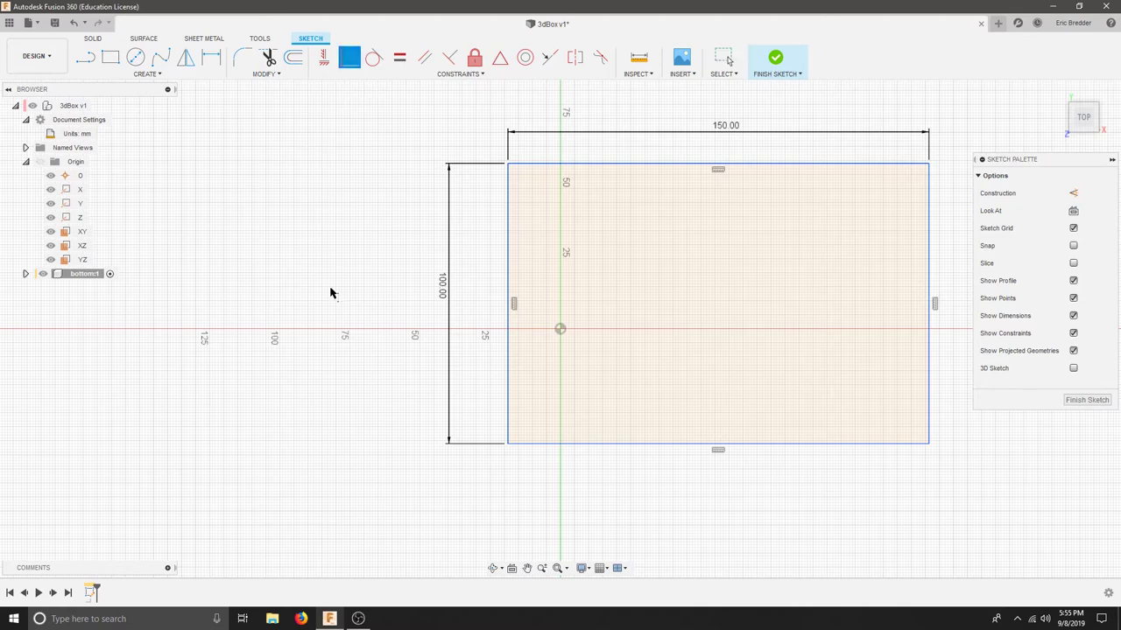
click(507, 443)
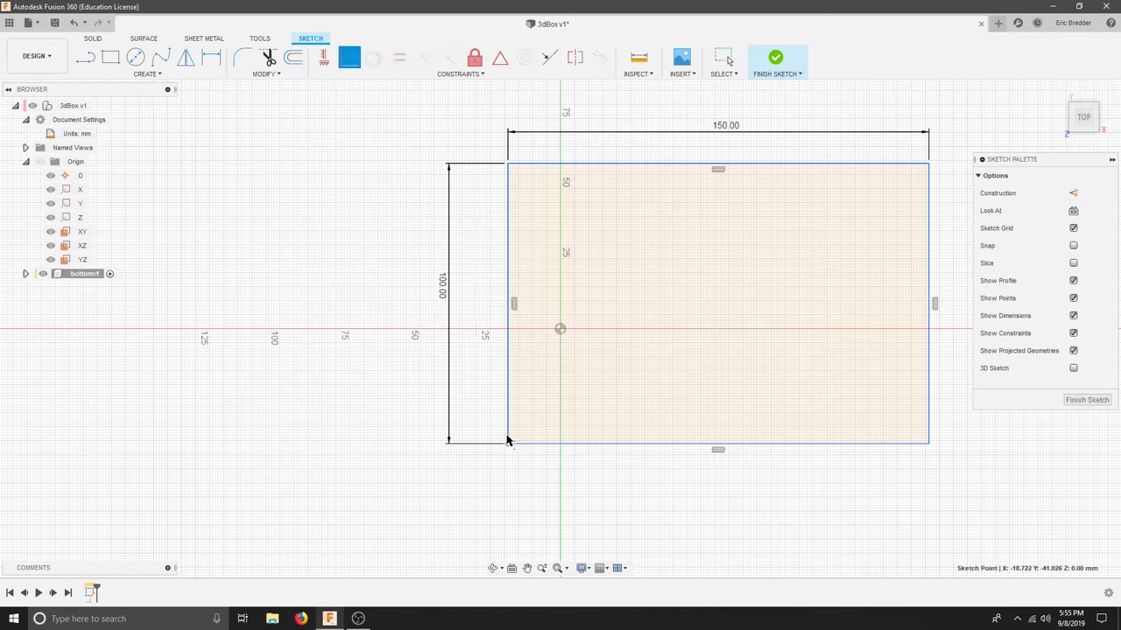
click(560, 331)
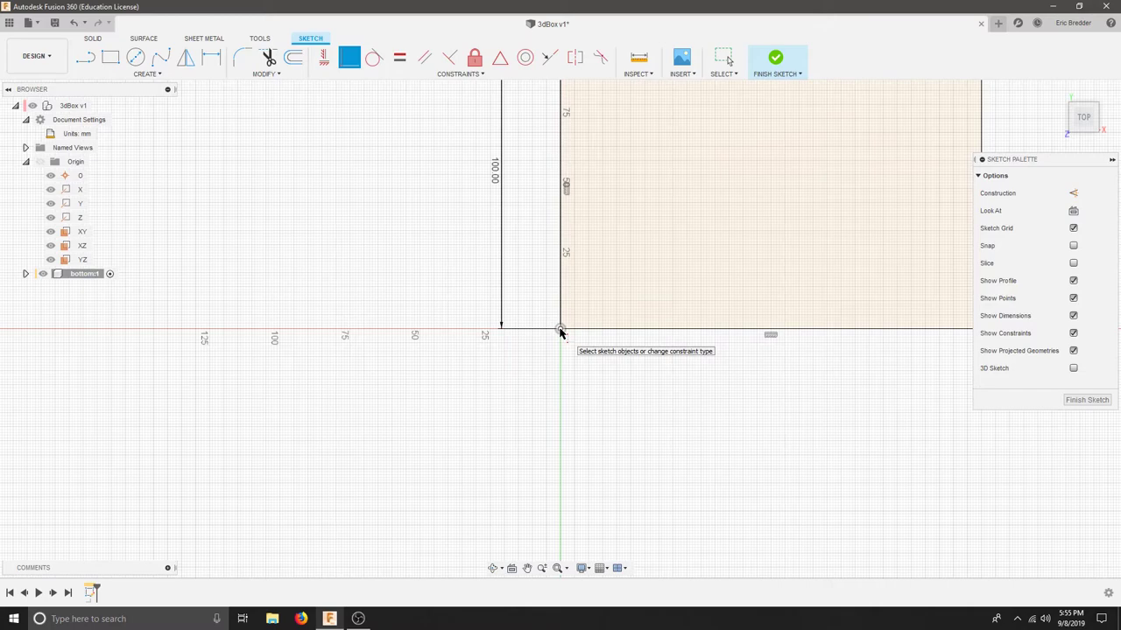
scroll(658, 393, down, 1)
middle_drag(718, 368, 627, 460)
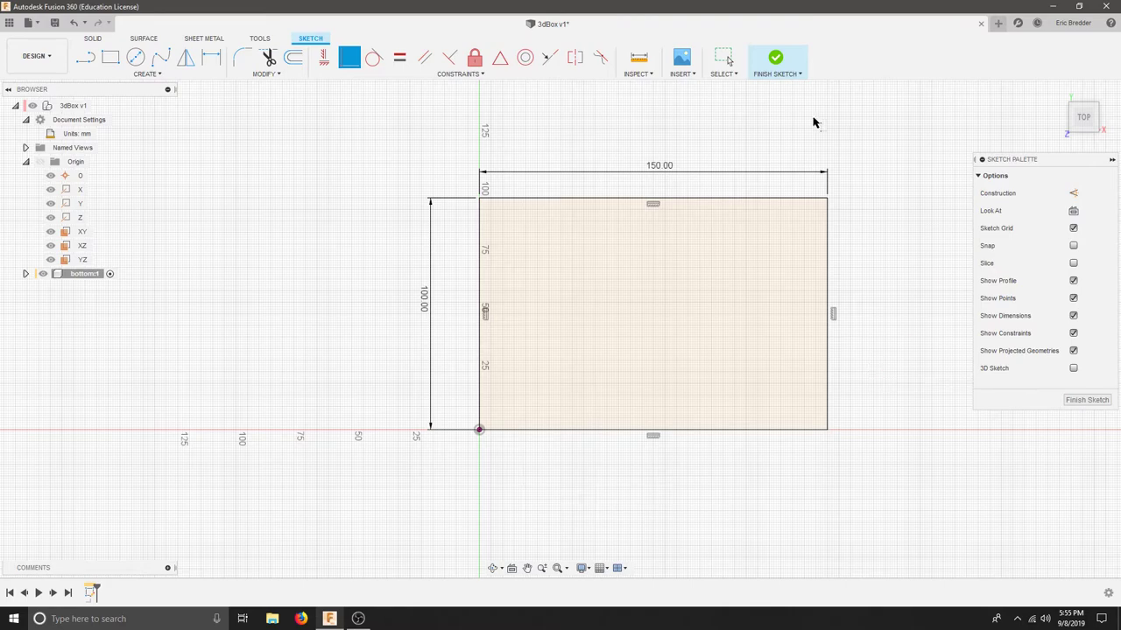
click(774, 59)
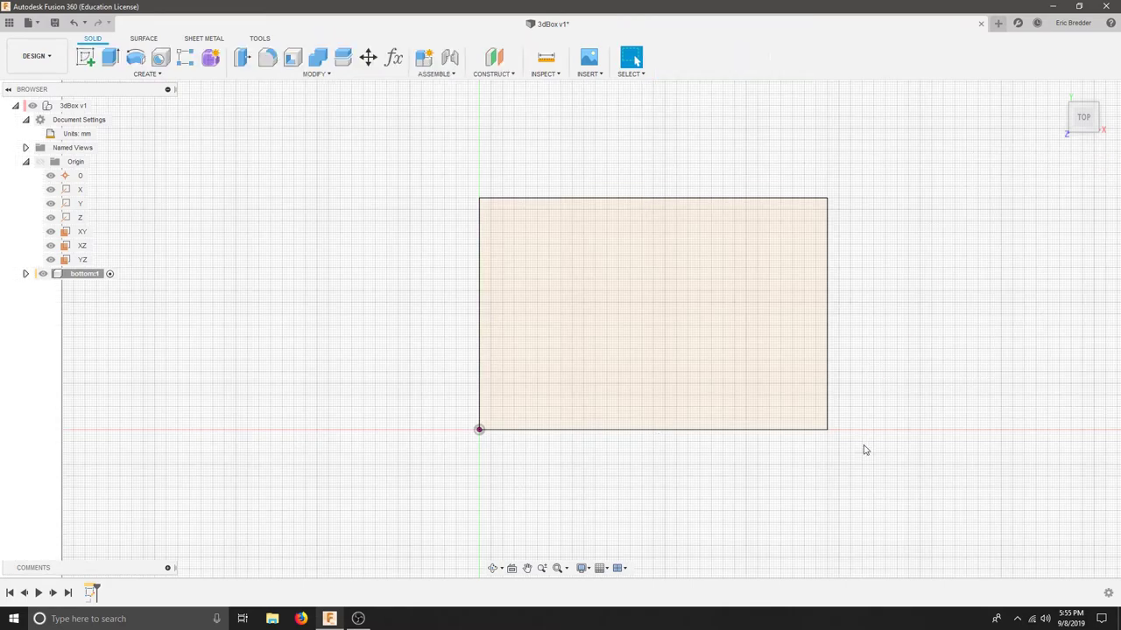
Step: Extrude the rectangle profile 5 mm as a new body and save a new version of the design
click(1057, 90)
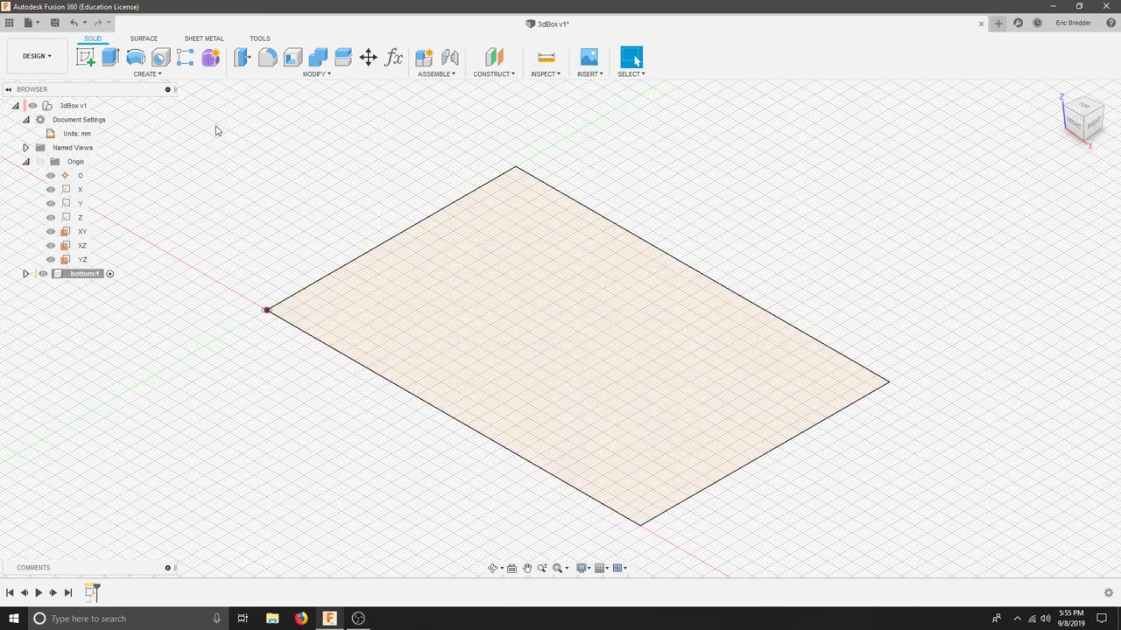
click(149, 75)
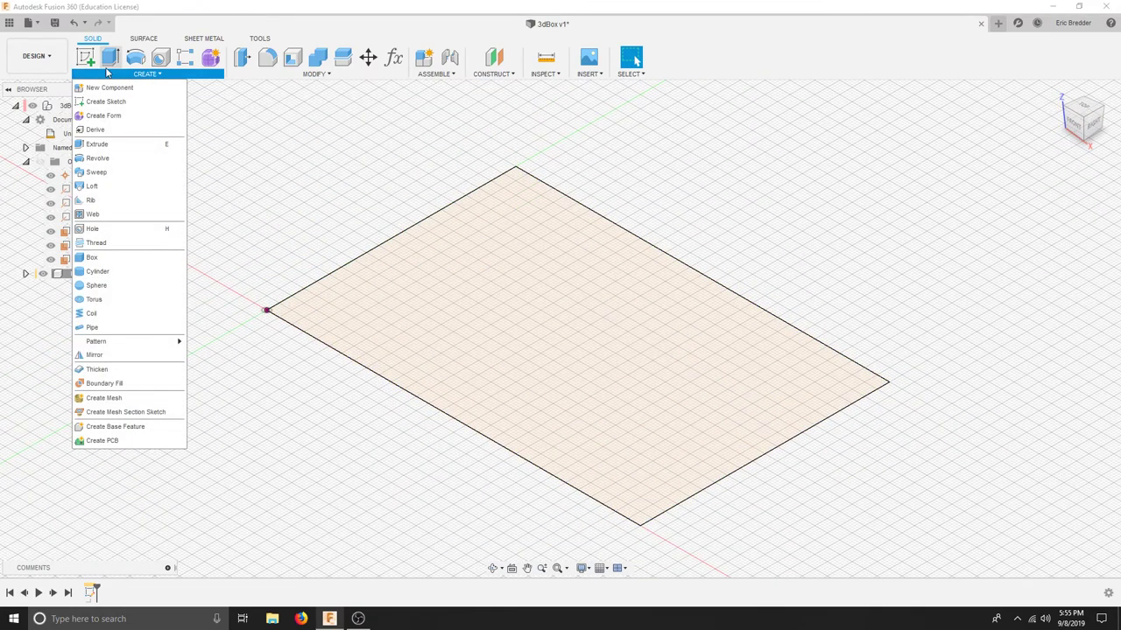
click(109, 60)
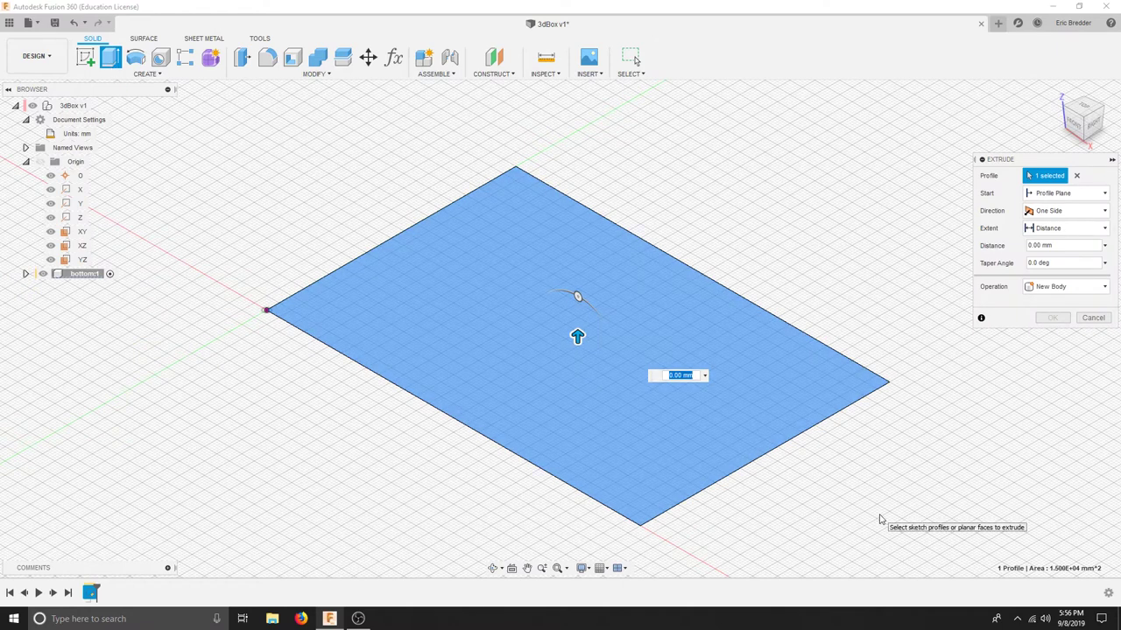
text(5)
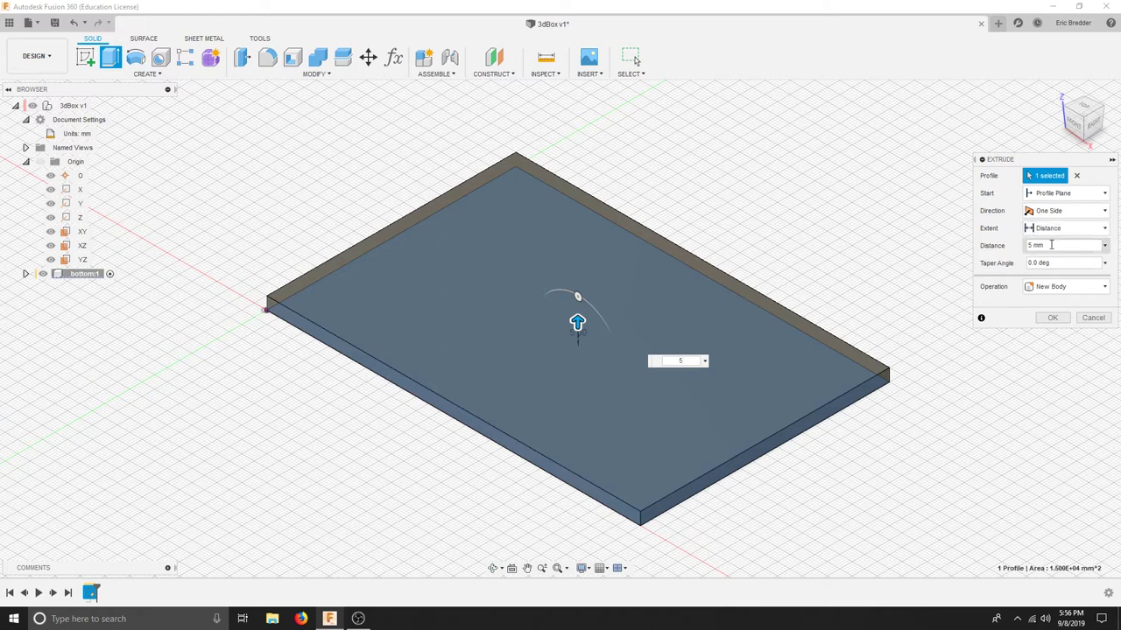
click(1053, 317)
scroll(656, 356, down, 2)
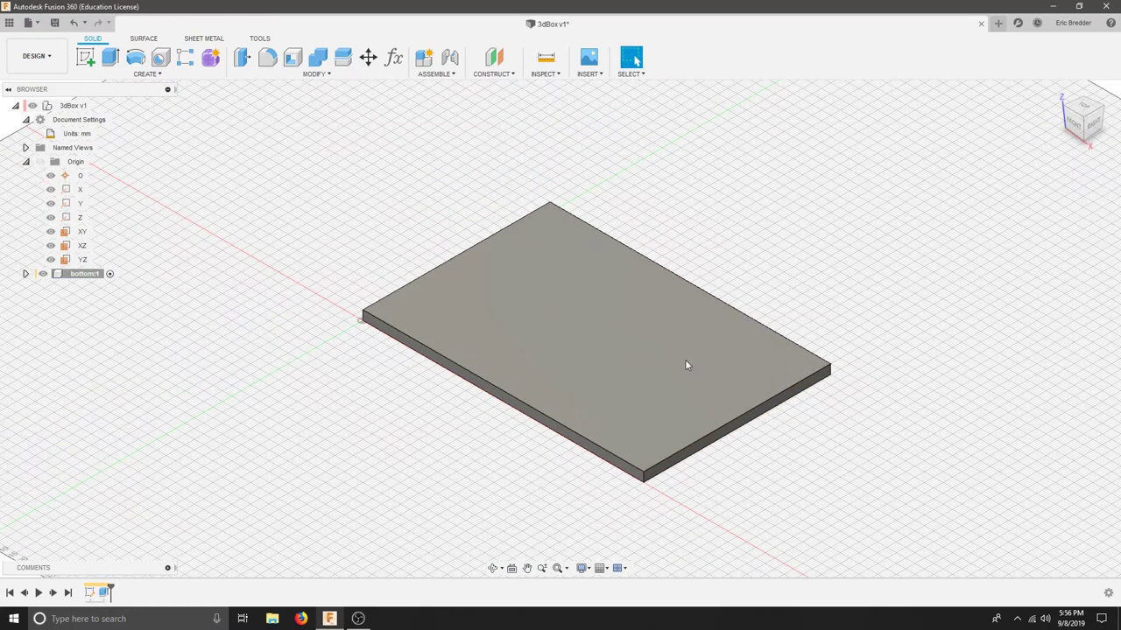
shift+middle_drag(664, 335, 688, 333)
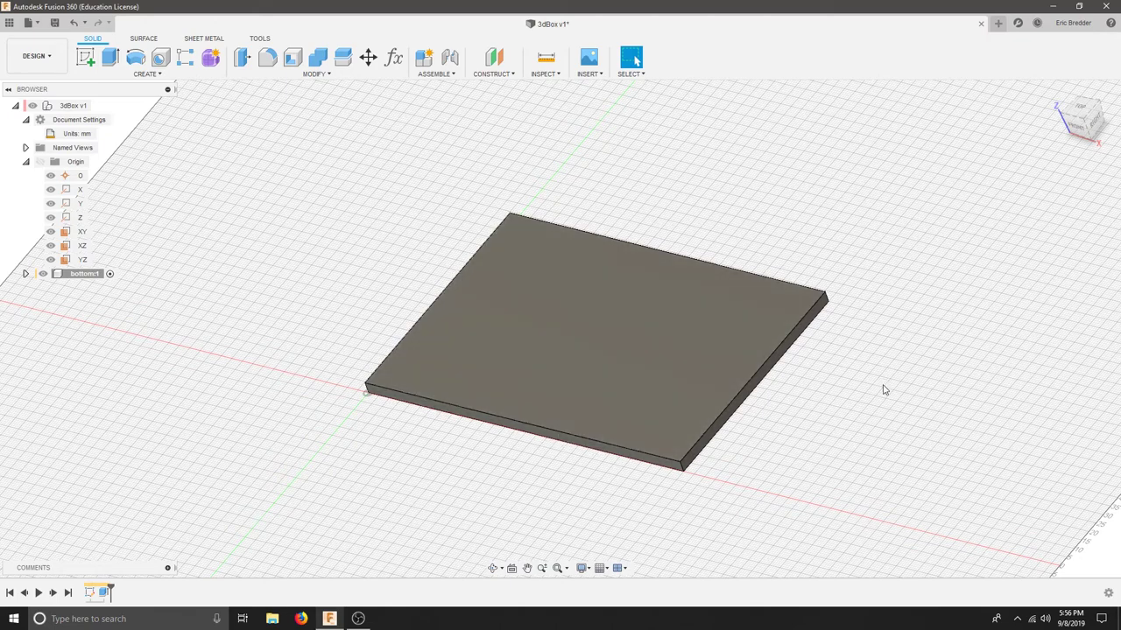
click(54, 23)
click(560, 320)
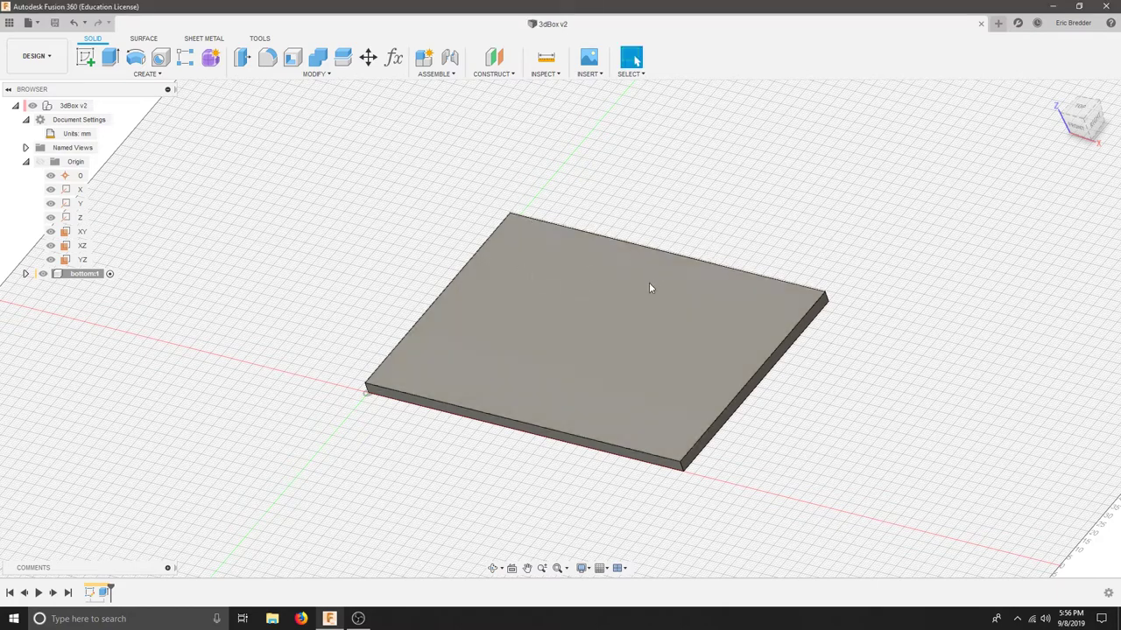
Step: Reopen Sketch1 of the bottom component for editing, viewed from the top
click(1083, 109)
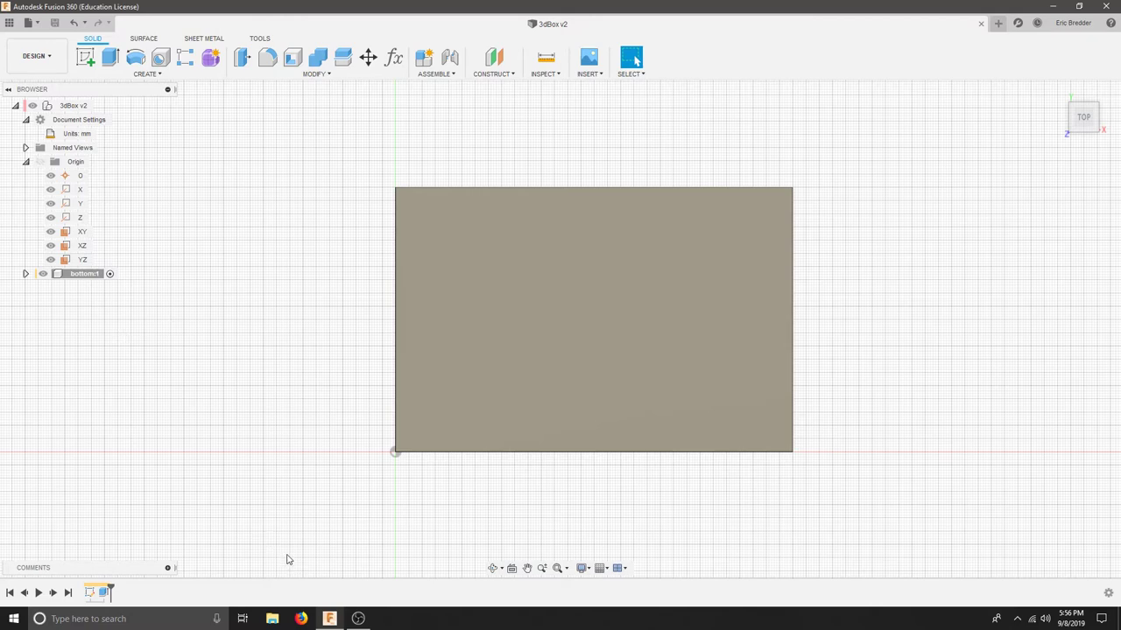
click(26, 273)
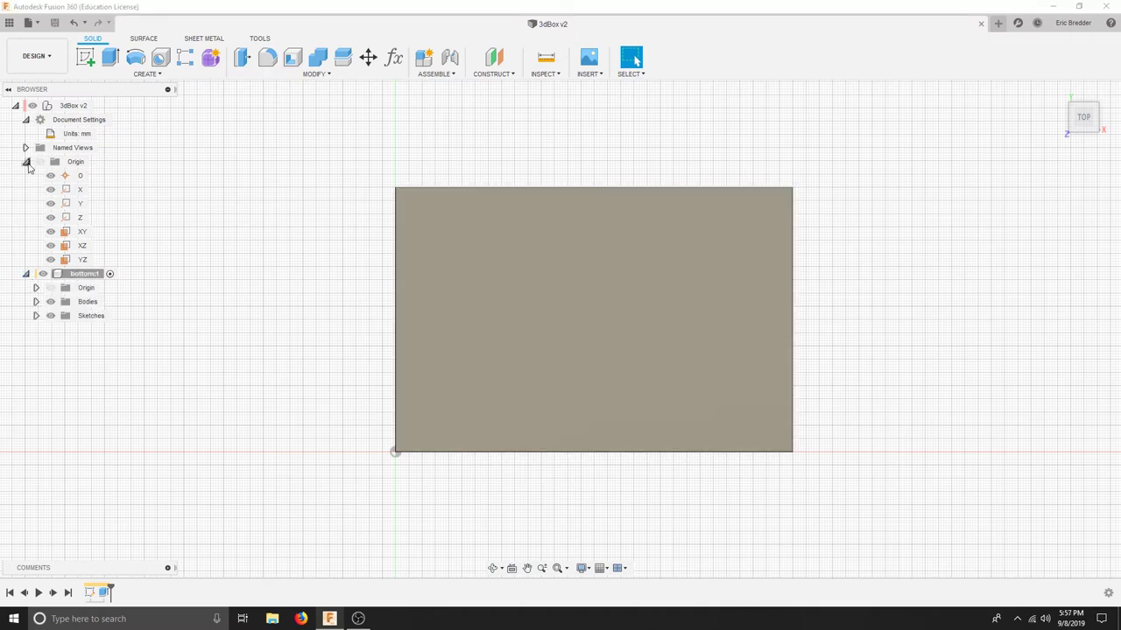
click(25, 162)
click(36, 218)
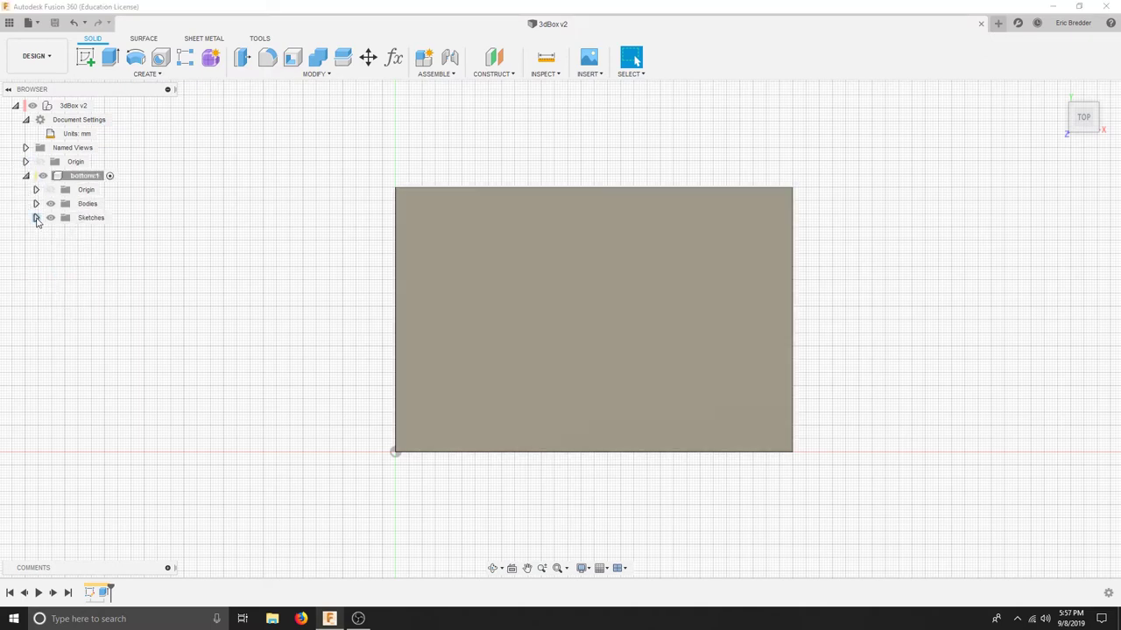
click(101, 232)
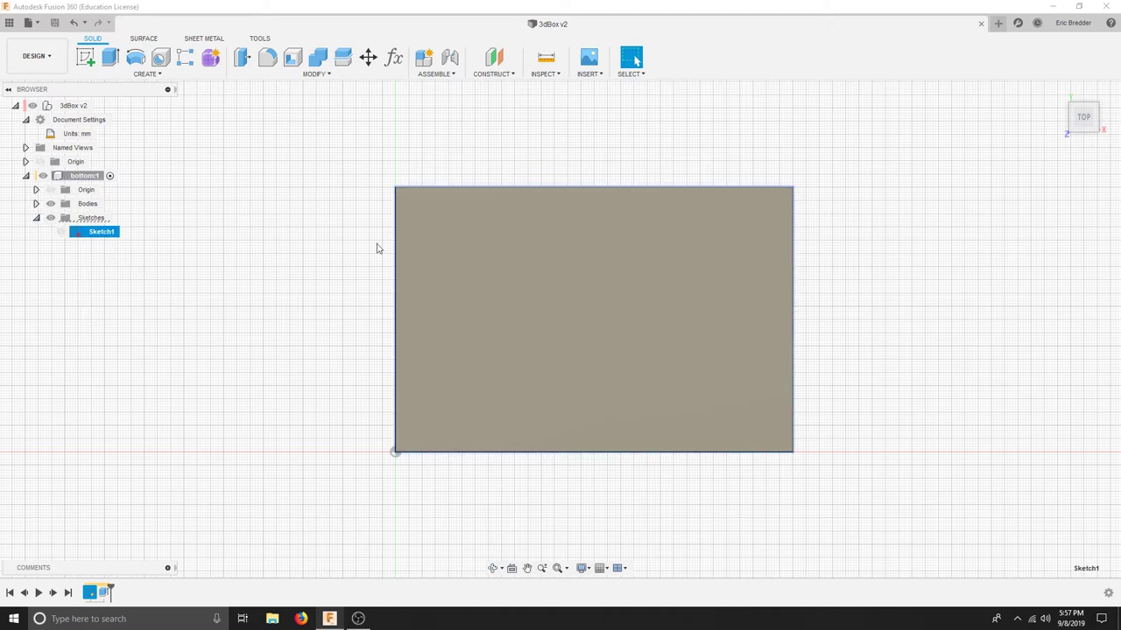
click(222, 310)
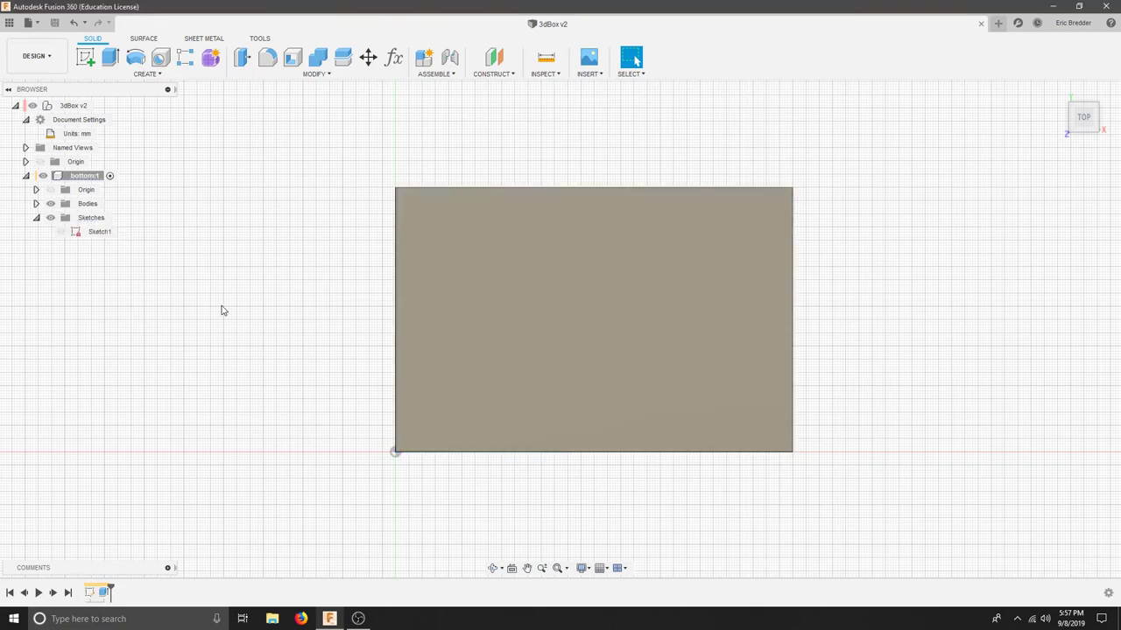
right_click(98, 233)
click(168, 271)
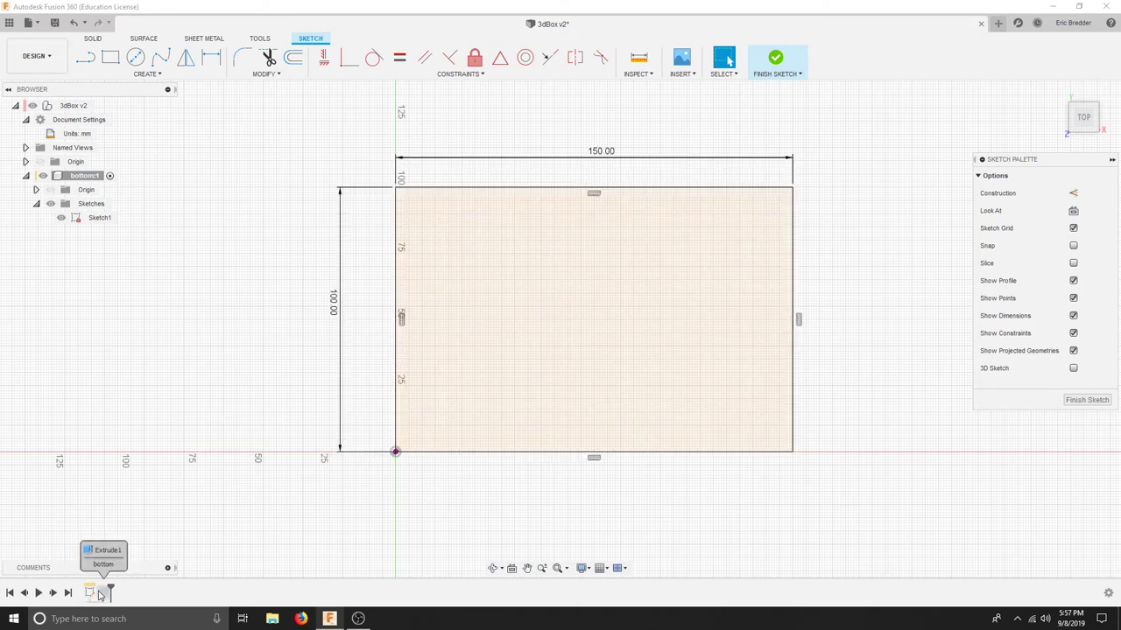
click(489, 346)
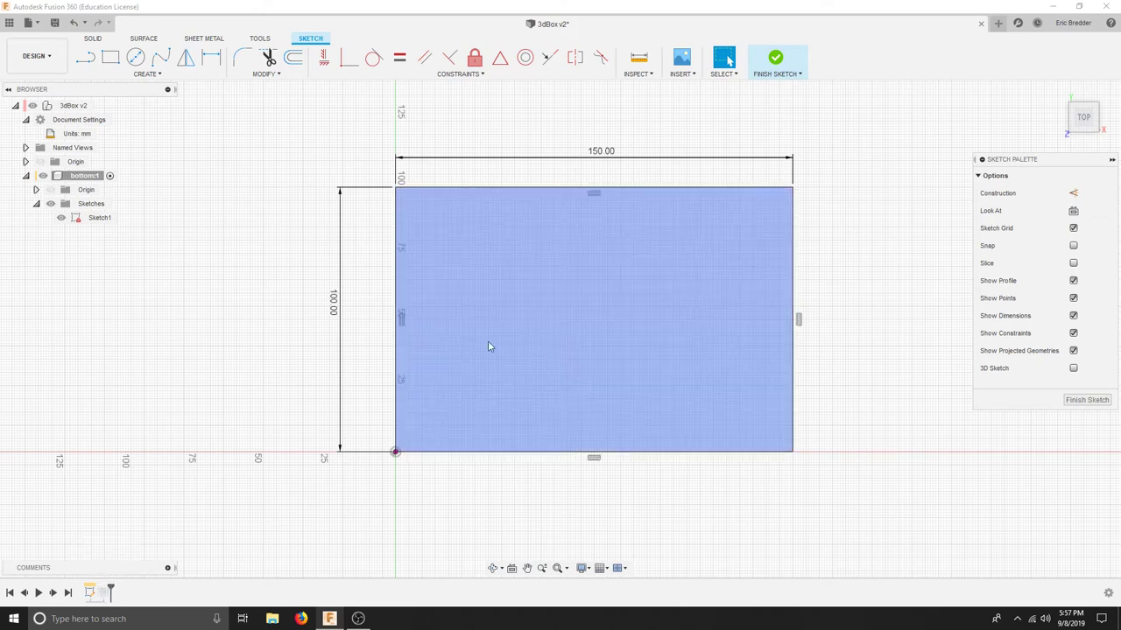
scroll(320, 155, down, 2)
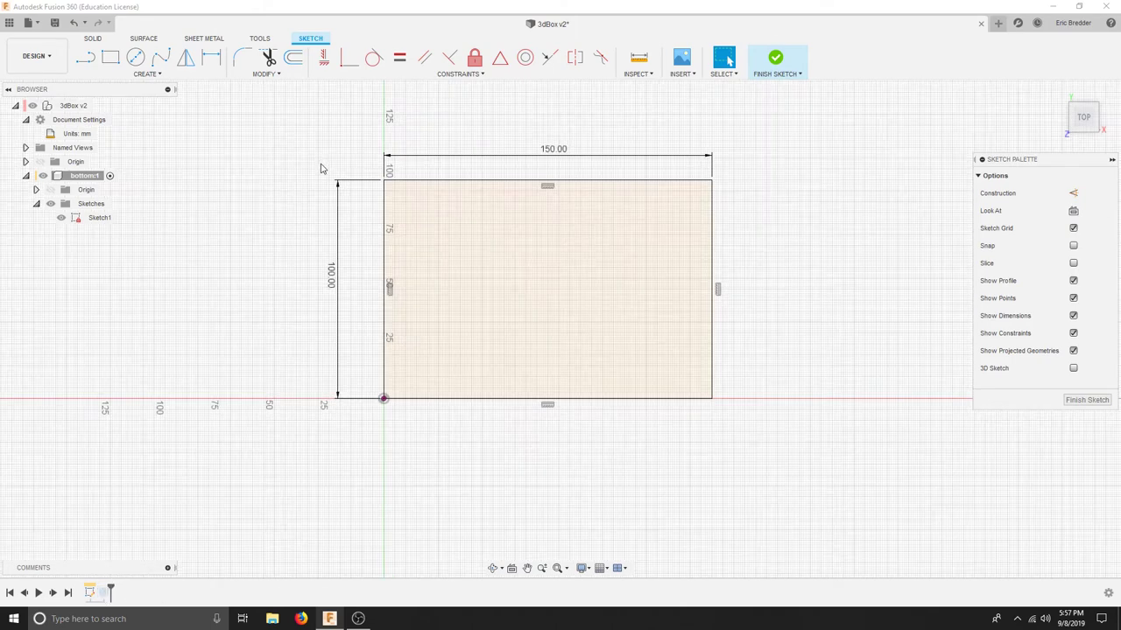
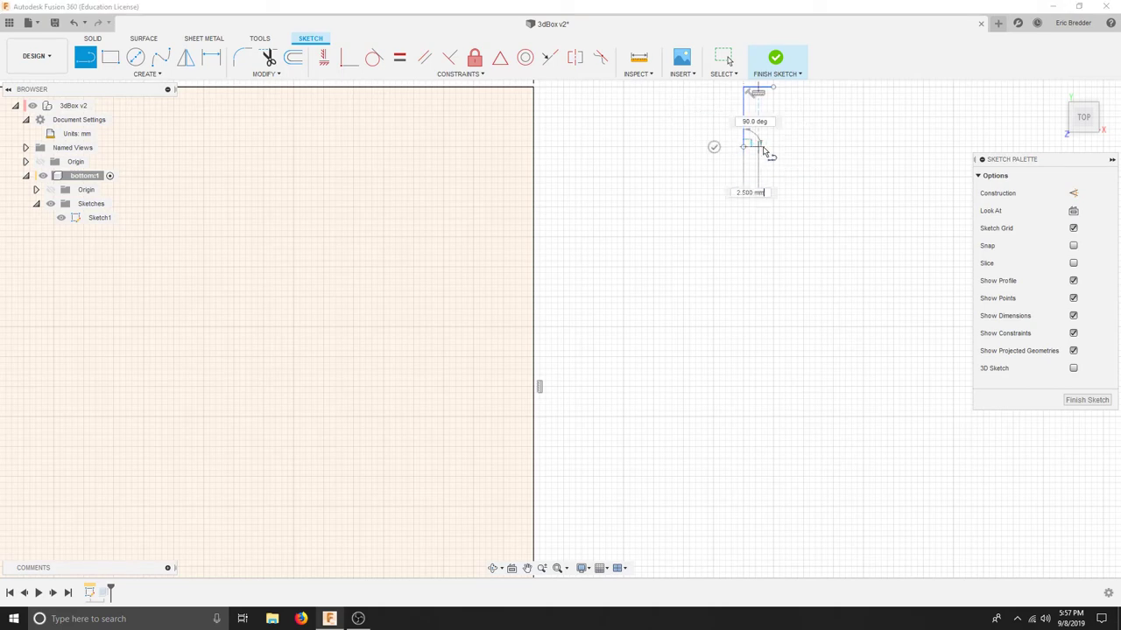
click(772, 147)
text(10)
key(Return)
key(Escape)
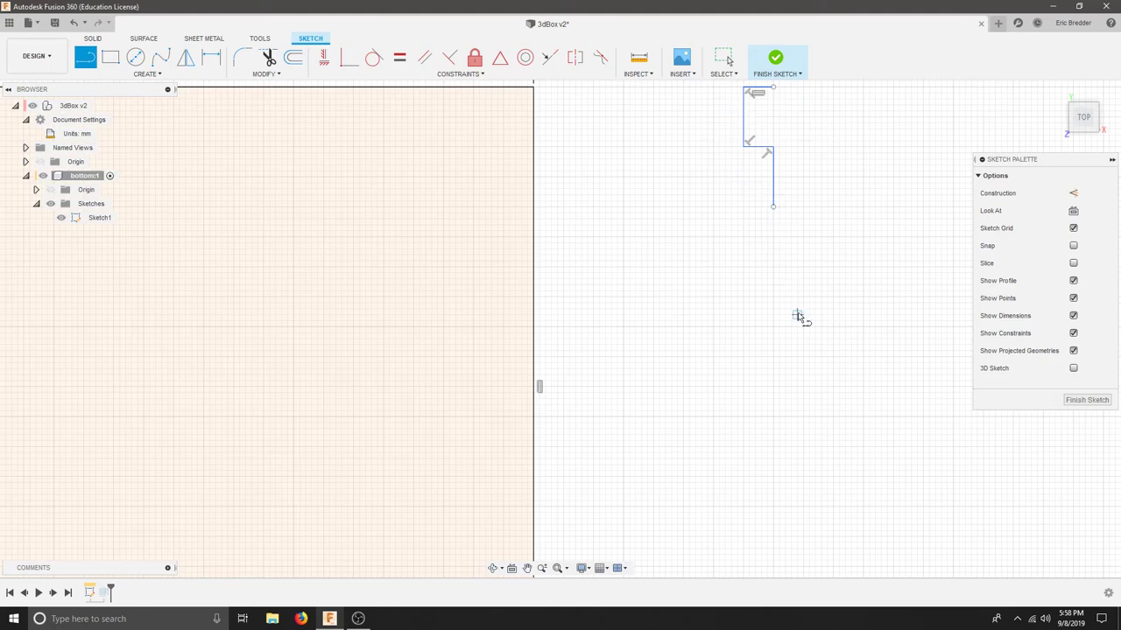
key(ctrl+z)
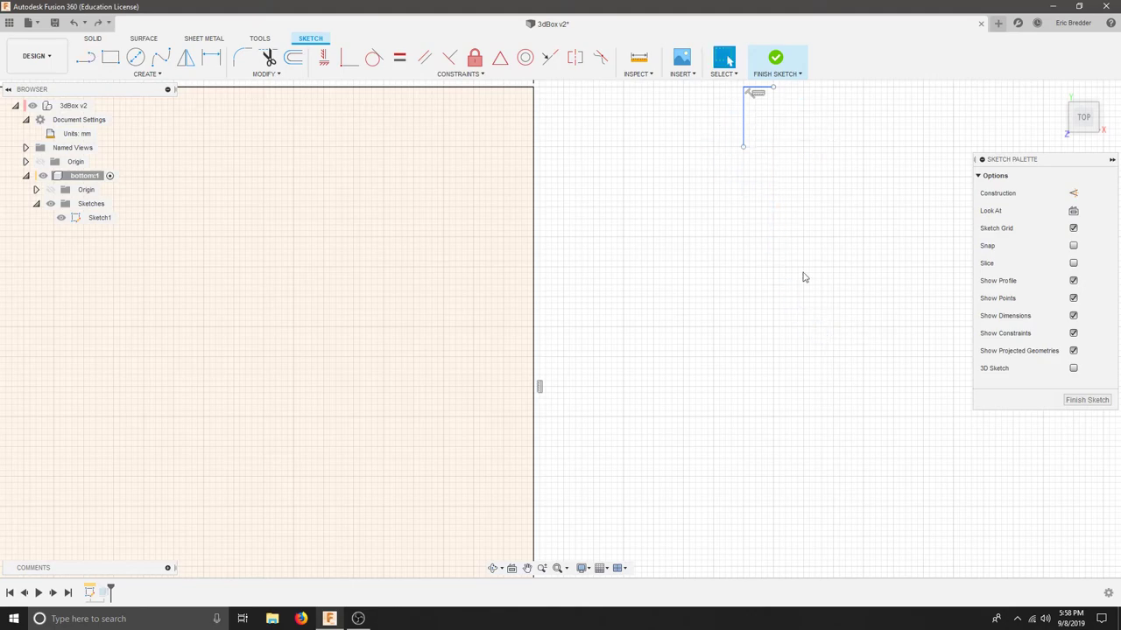
key(ctrl+z)
Step: Sketch an open stepped line of eleven perpendicular segments beside the rectangle's right edge, with horizontal segments about 23.5 mm long
scroll(736, 327, down, 5)
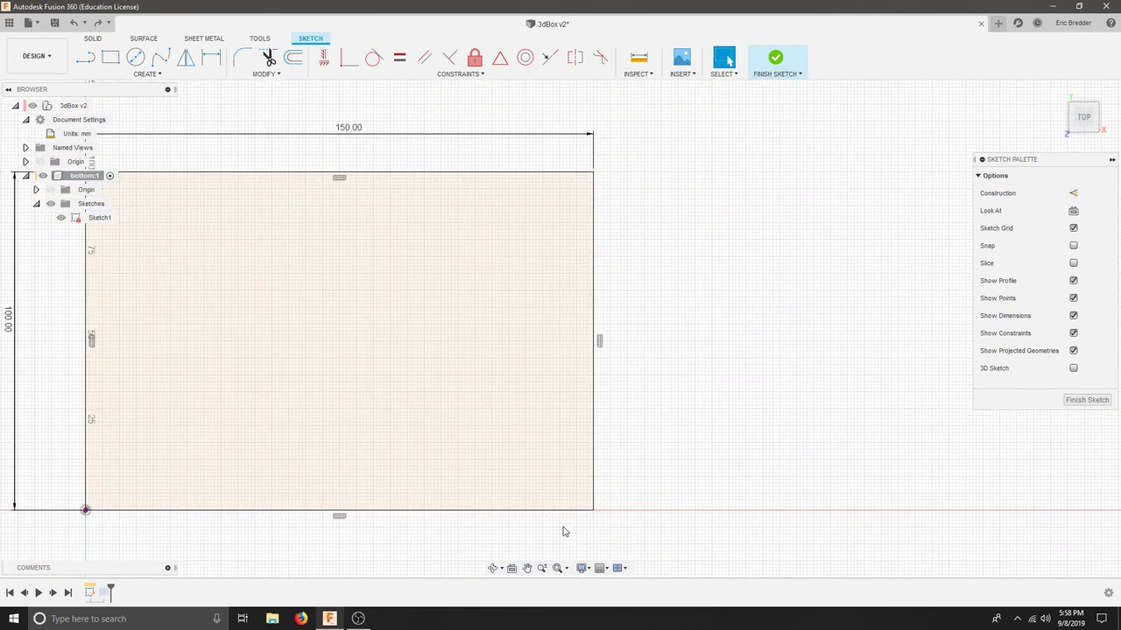
click(85, 58)
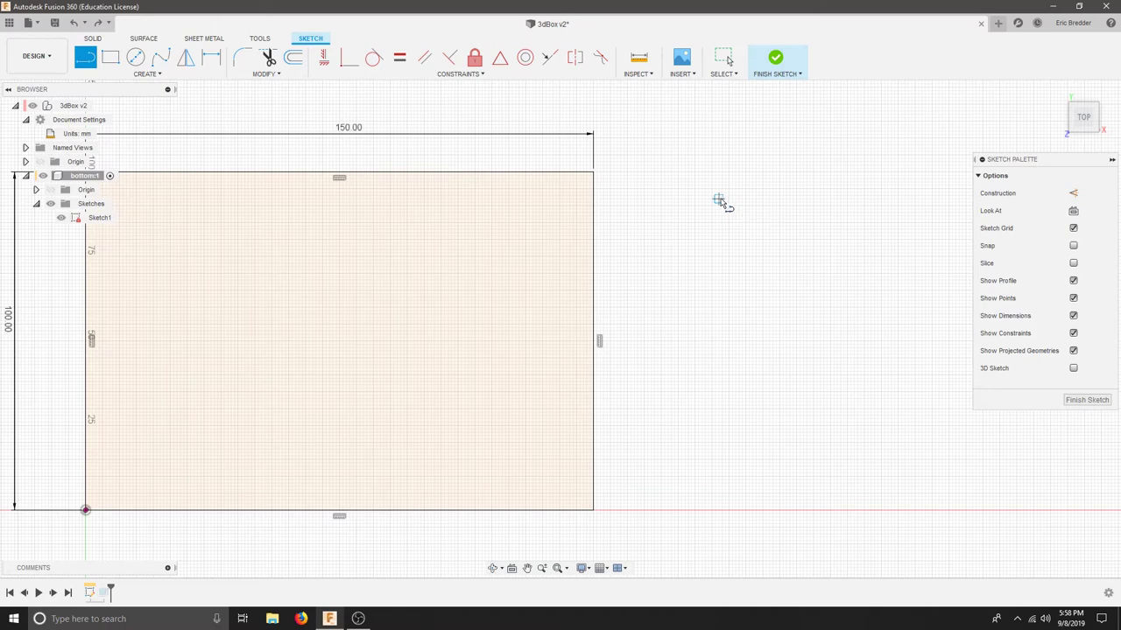
click(600, 569)
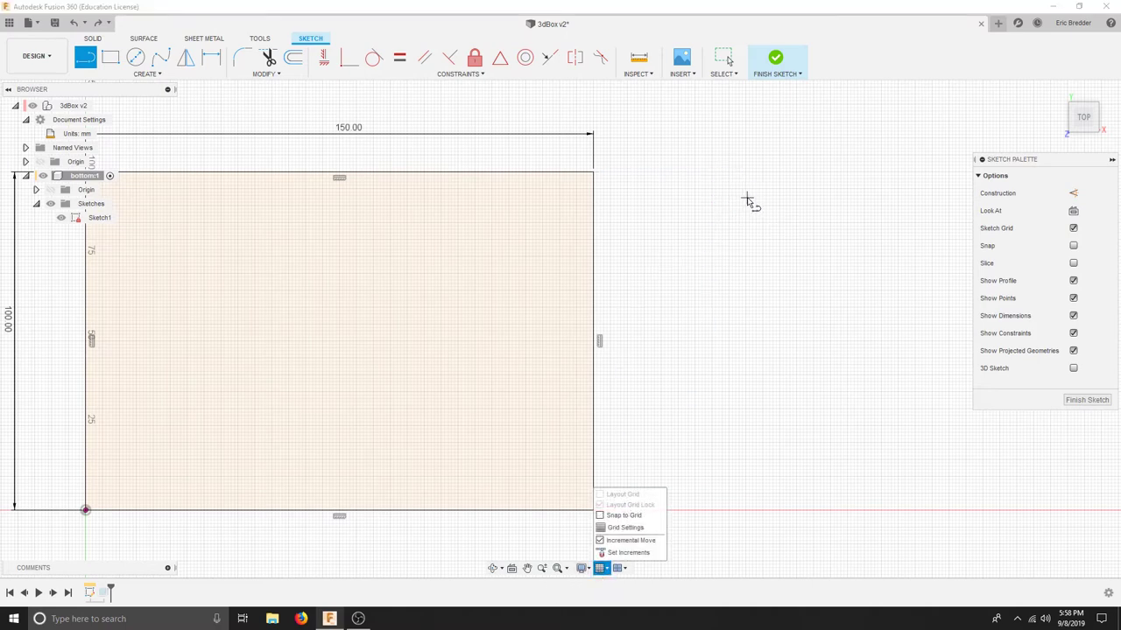
click(797, 161)
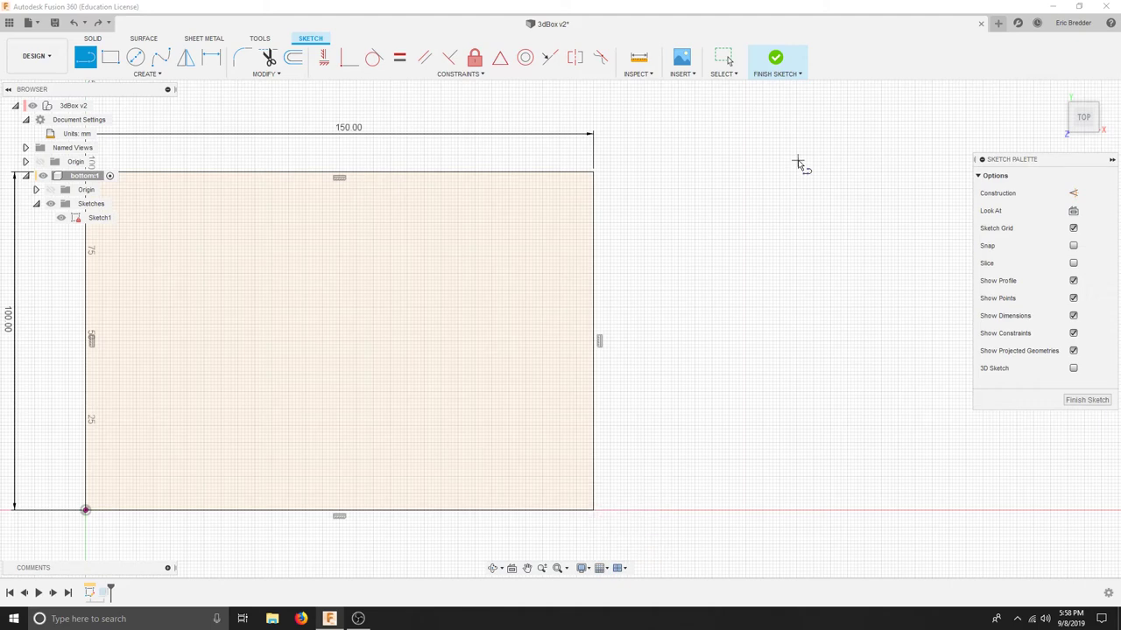
click(721, 160)
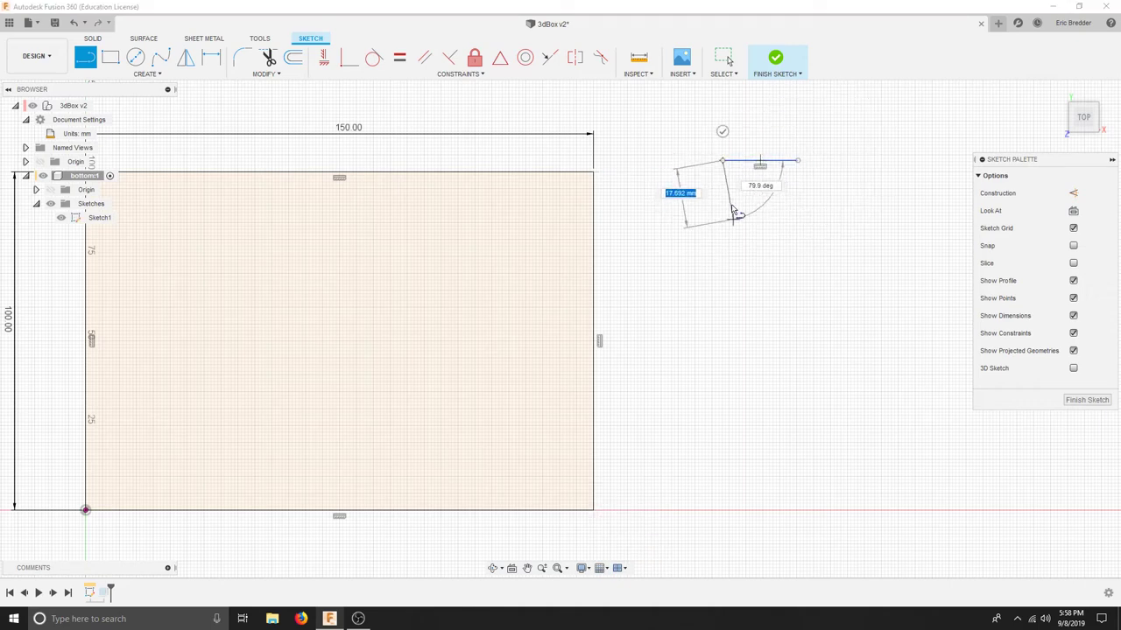
click(722, 222)
click(801, 224)
click(801, 316)
click(722, 317)
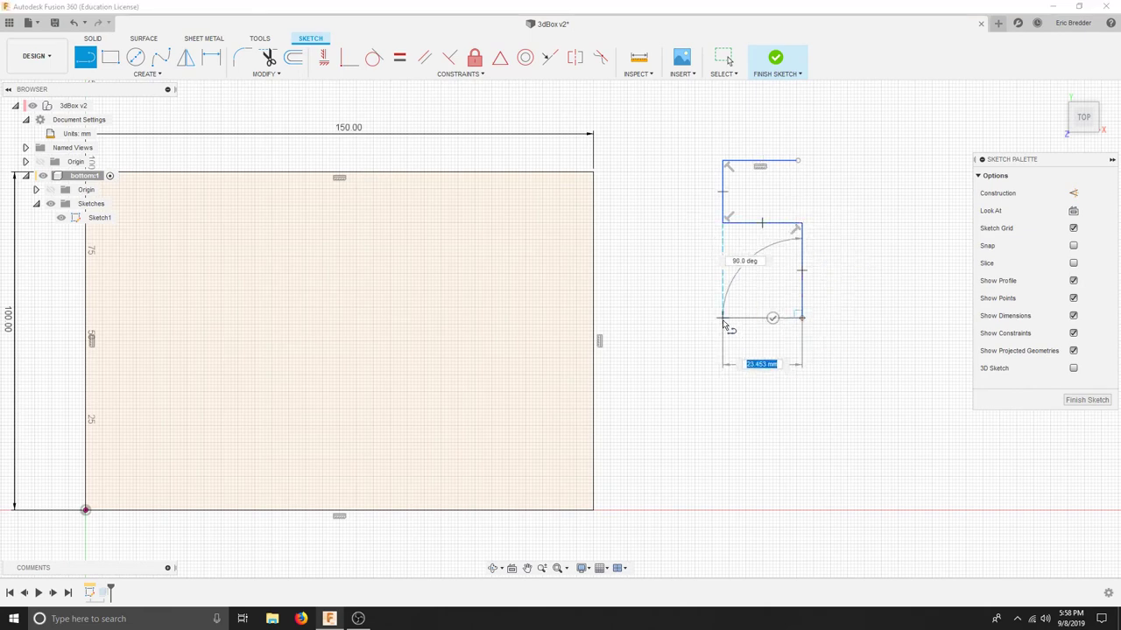
click(723, 420)
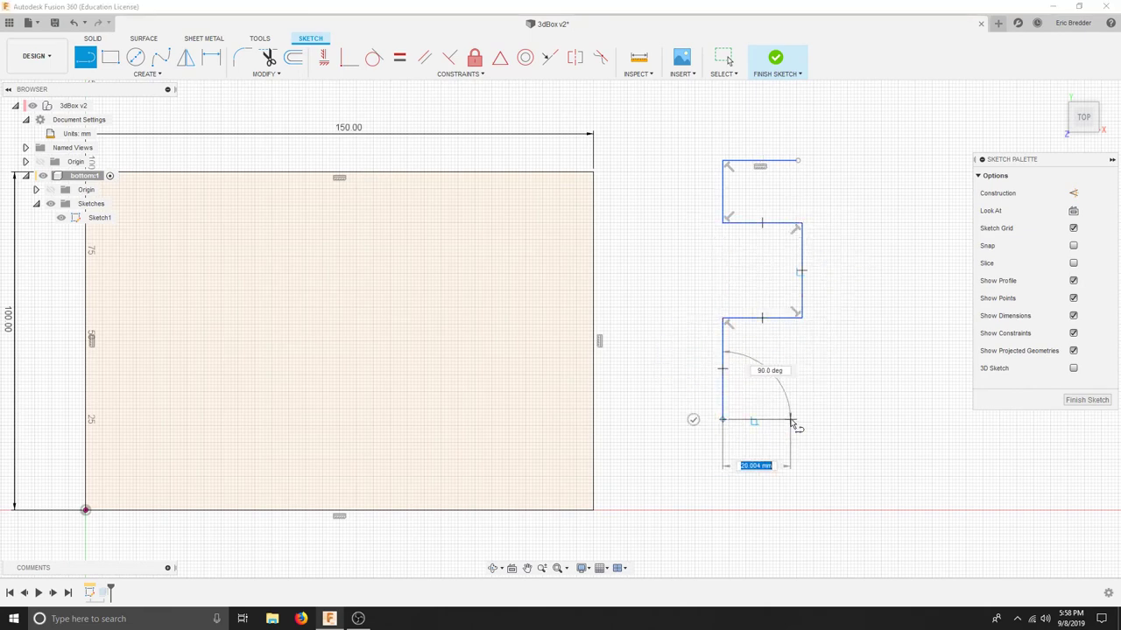
click(802, 420)
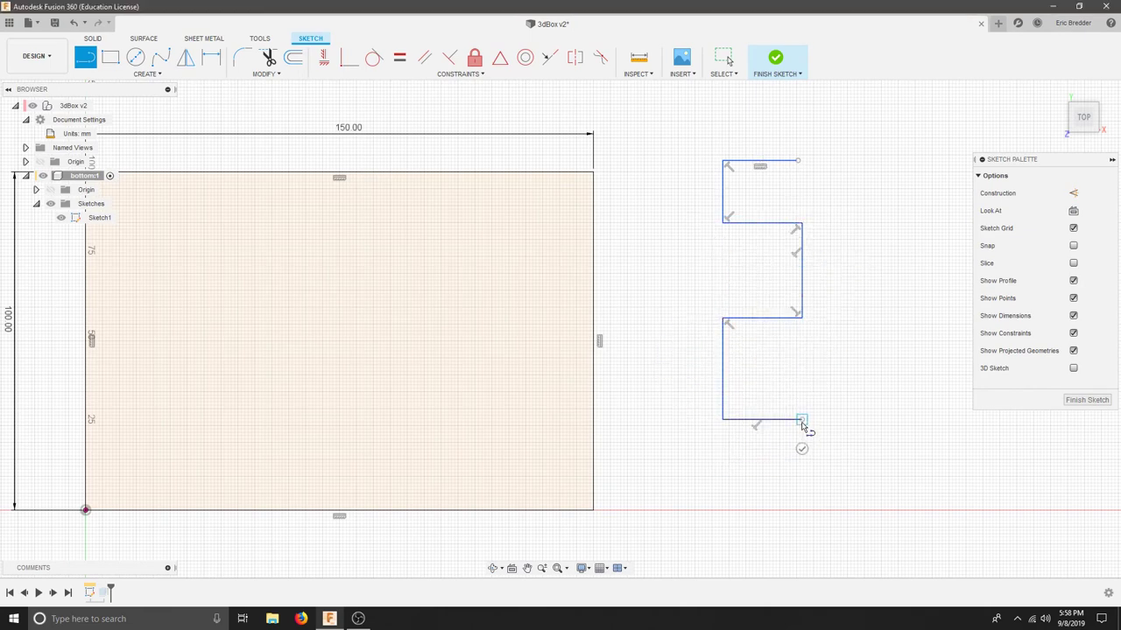
click(801, 497)
click(774, 496)
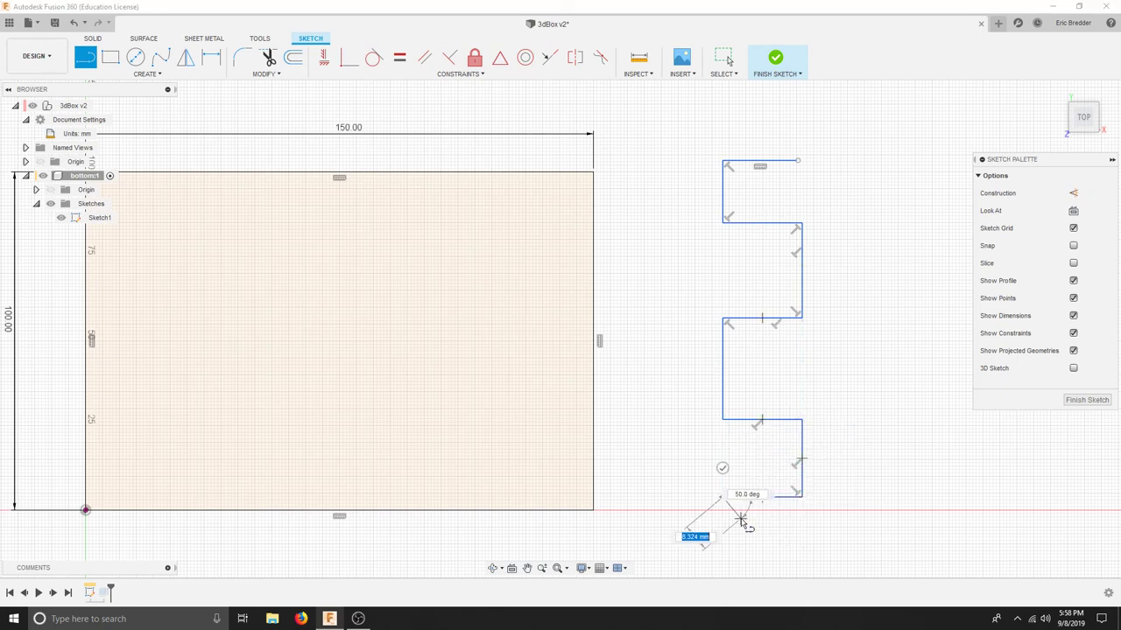
click(722, 497)
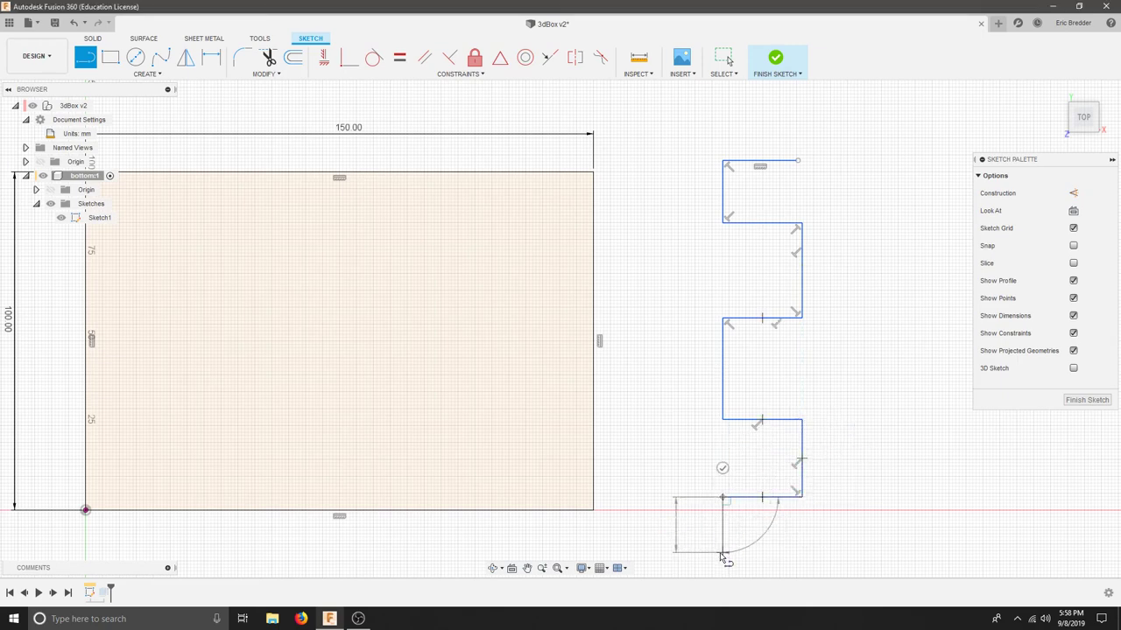
click(722, 551)
click(803, 552)
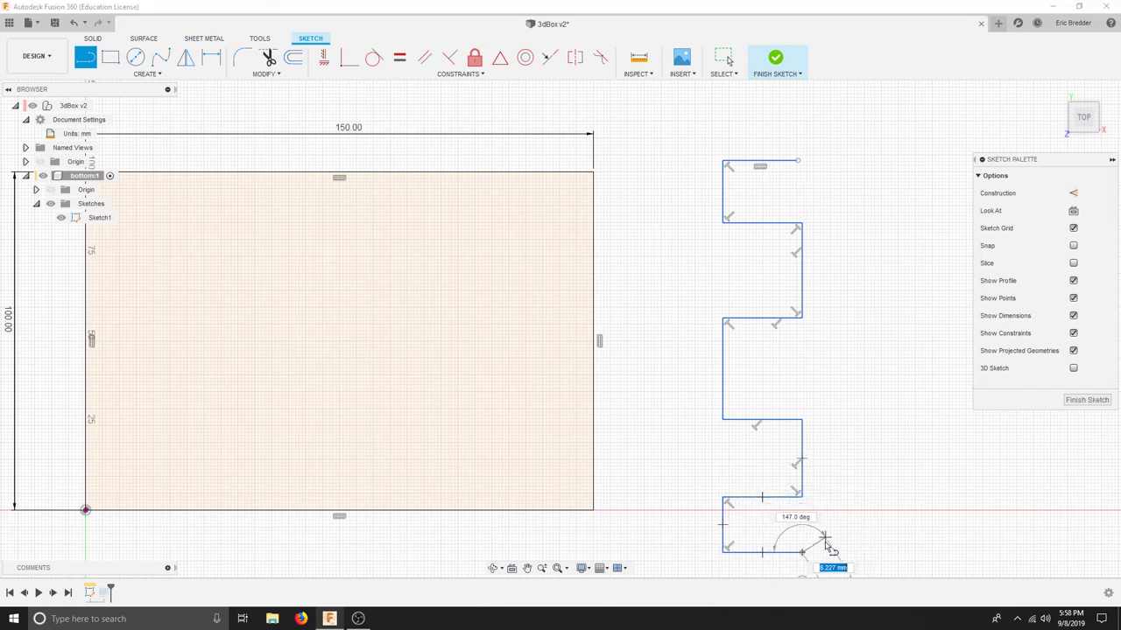
key(Escape)
scroll(807, 482, down, 2)
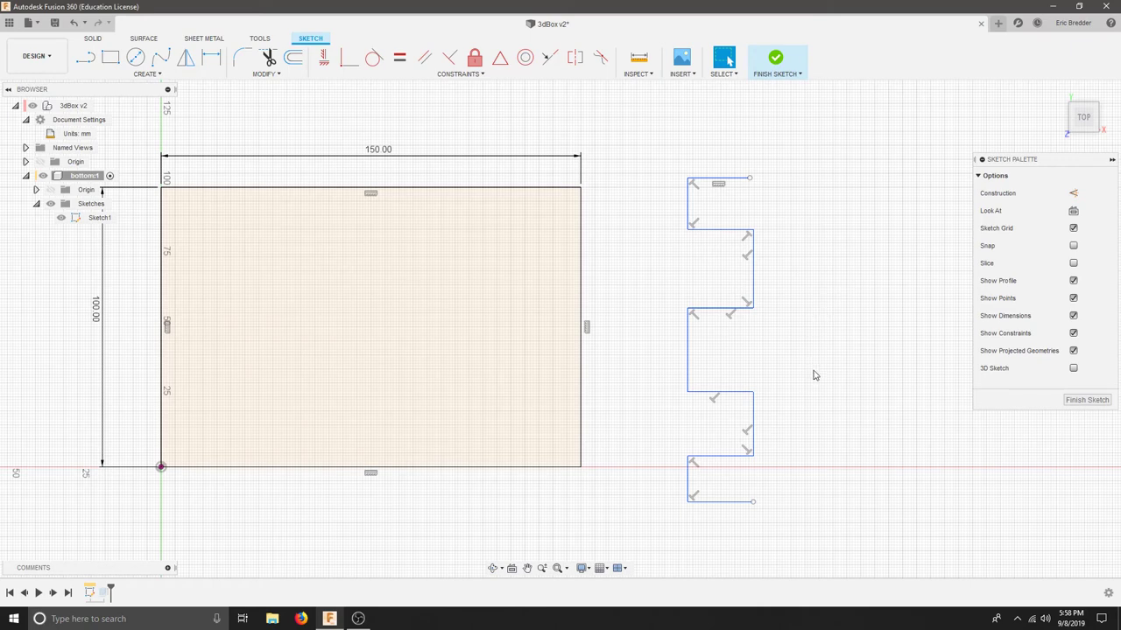
Step: Dimension the stepped line's top horizontal segment at 5 mm and link the second horizontal segment's length to that dimension, d5
key(d)
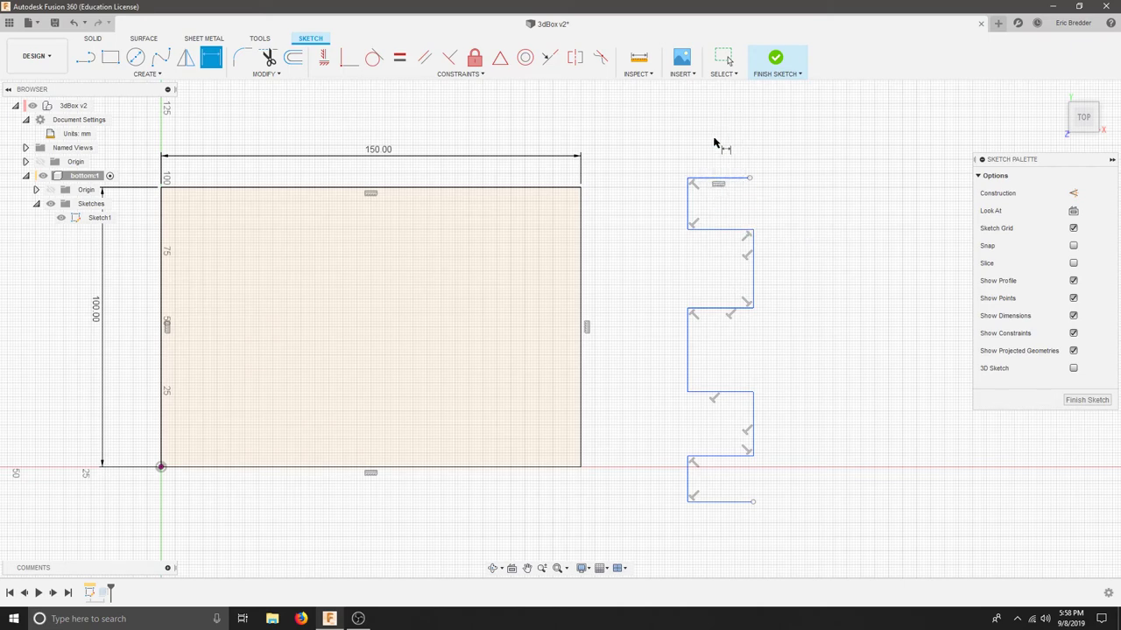
click(720, 179)
click(723, 165)
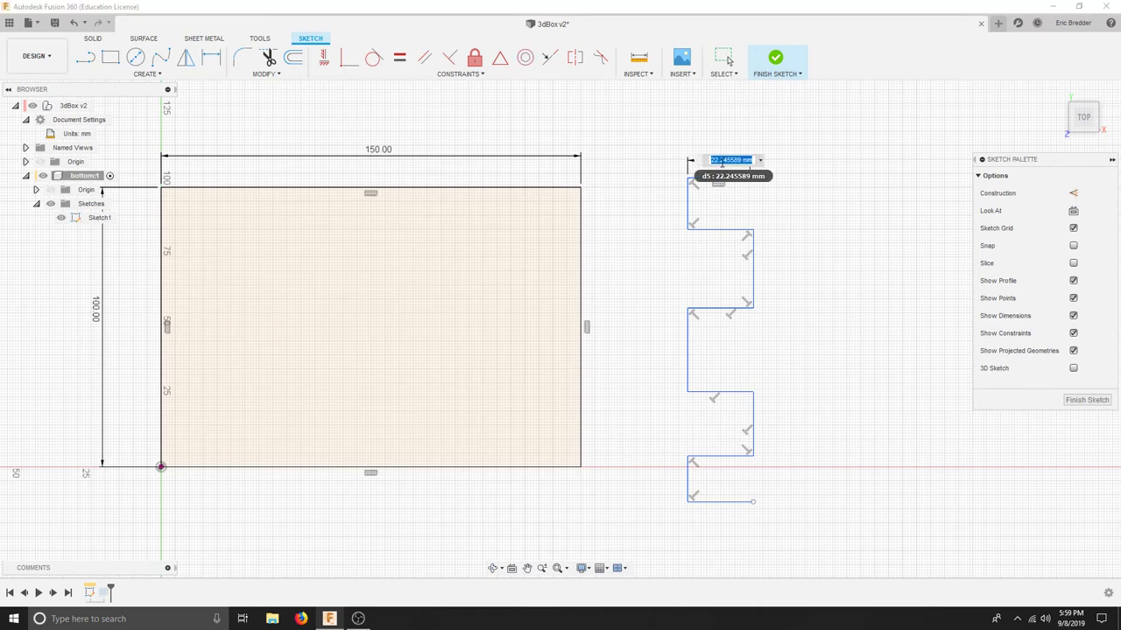
text(5)
key(Return)
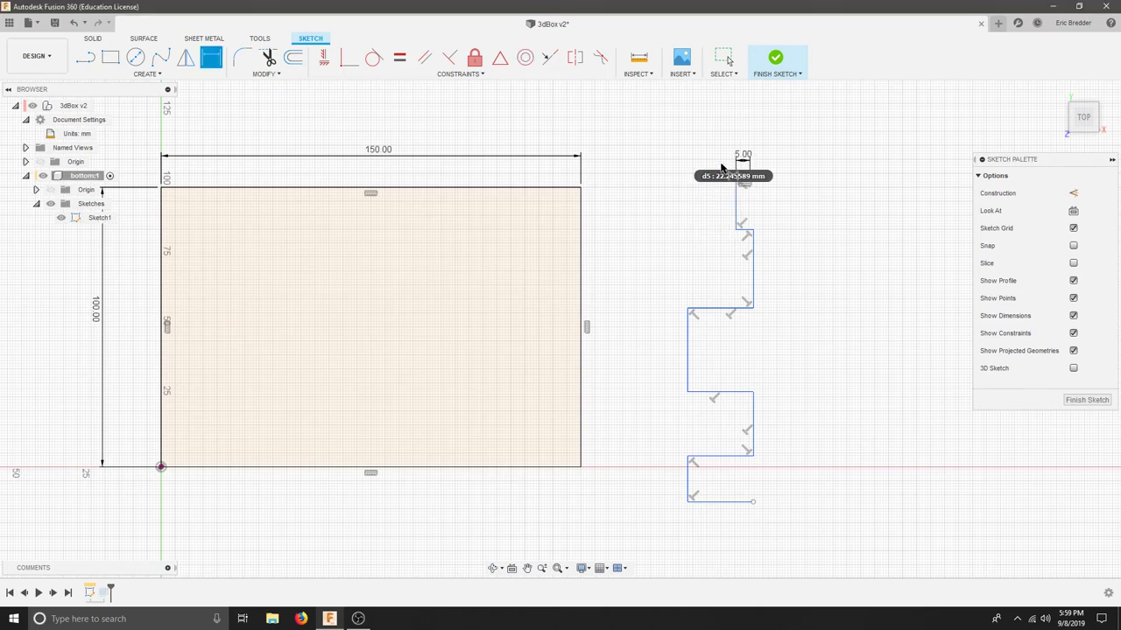
click(744, 232)
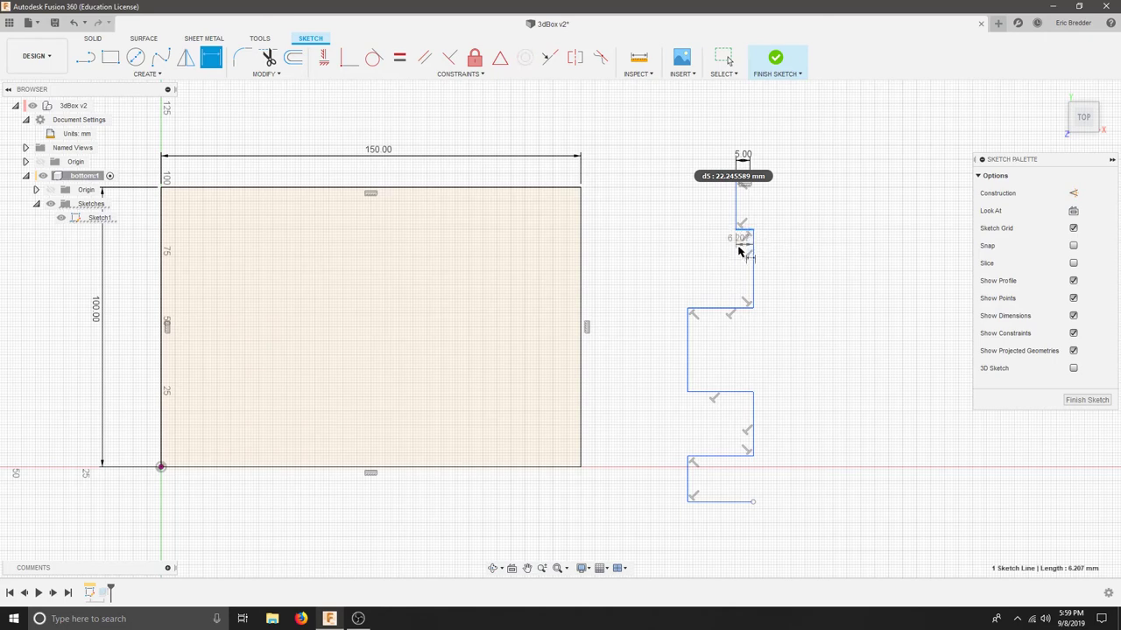
click(740, 248)
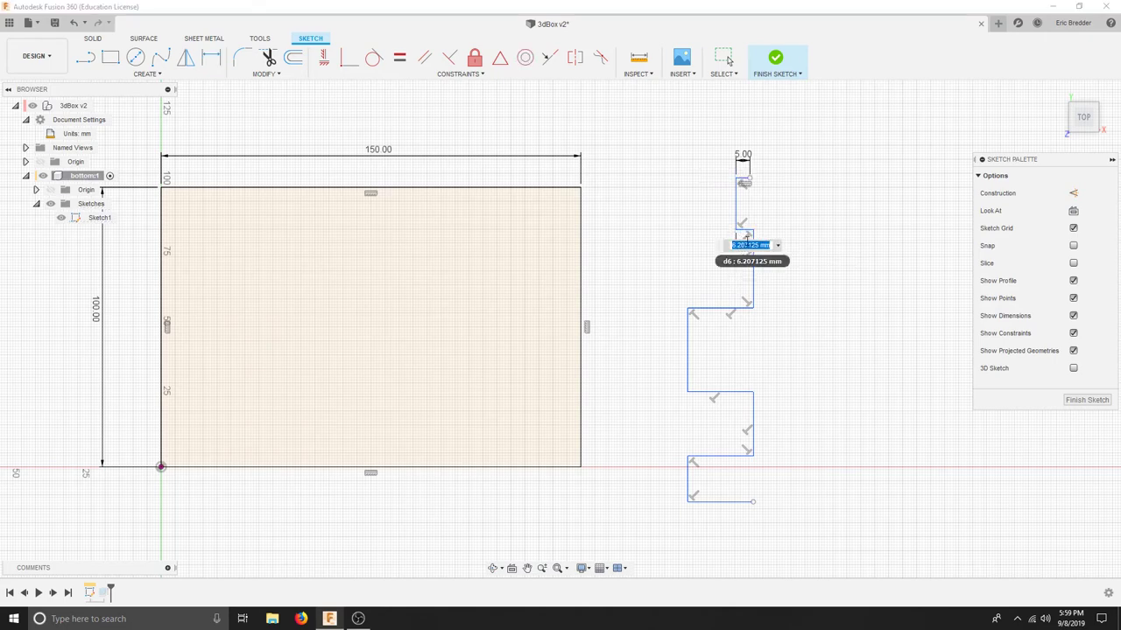
click(742, 158)
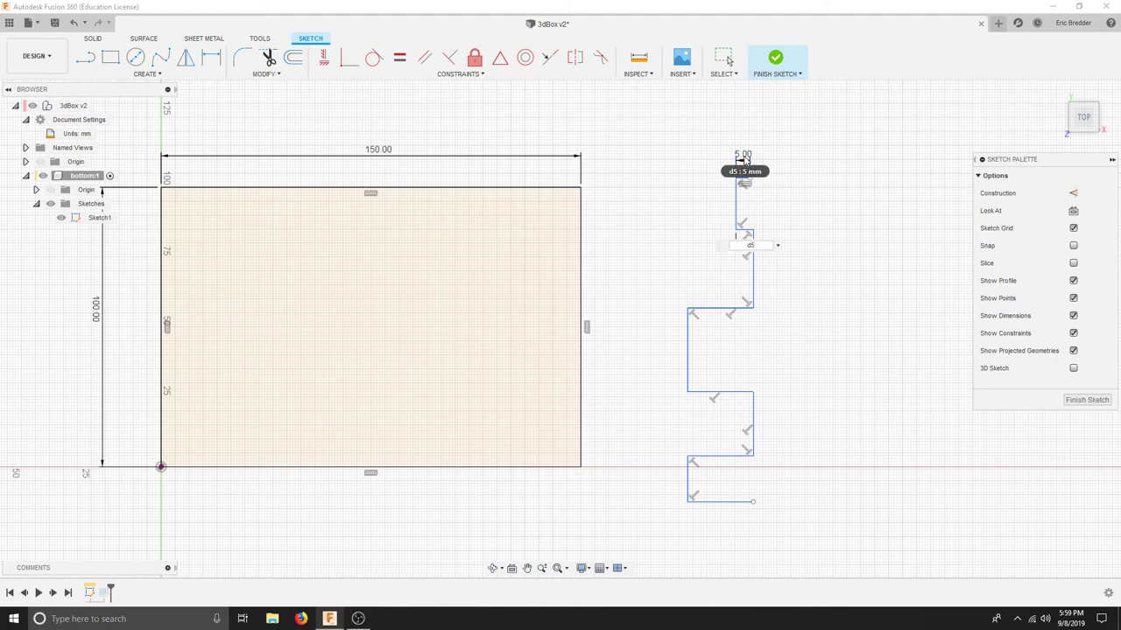
key(Return)
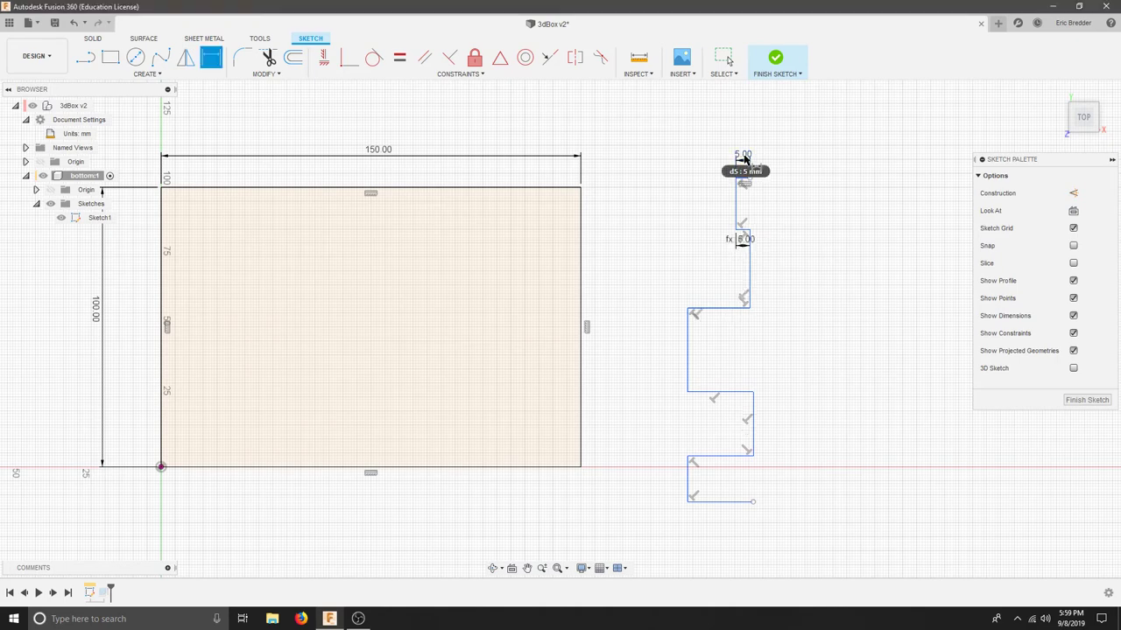
Step: Dimension the third and fourth horizontal segments of the stepped line, linking both lengths to d5
click(719, 308)
click(721, 294)
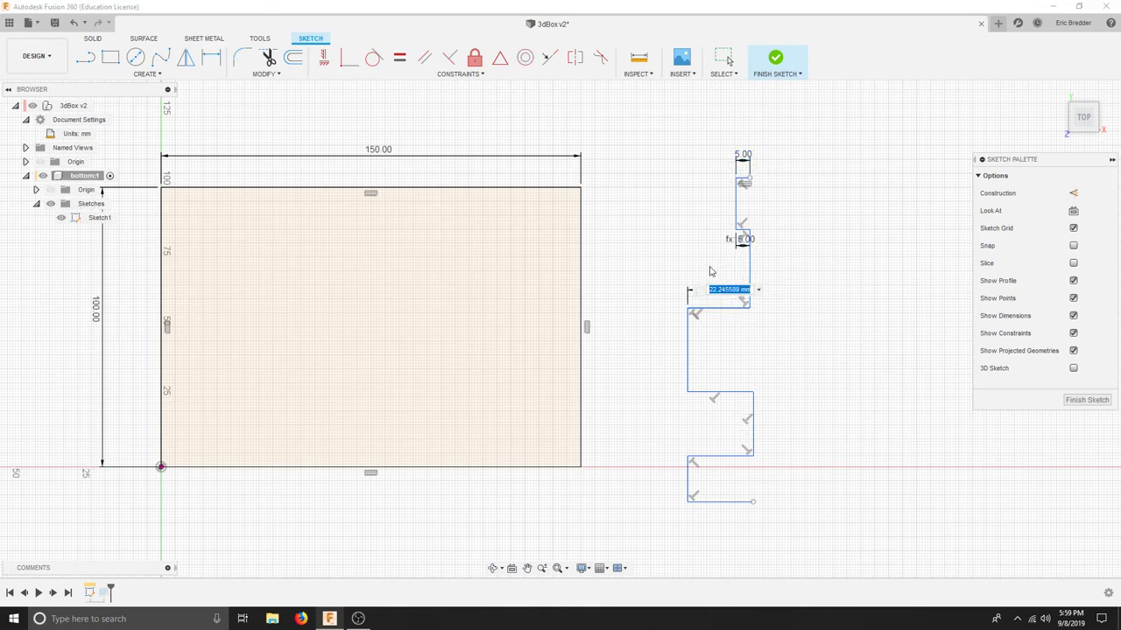
click(748, 159)
key(Return)
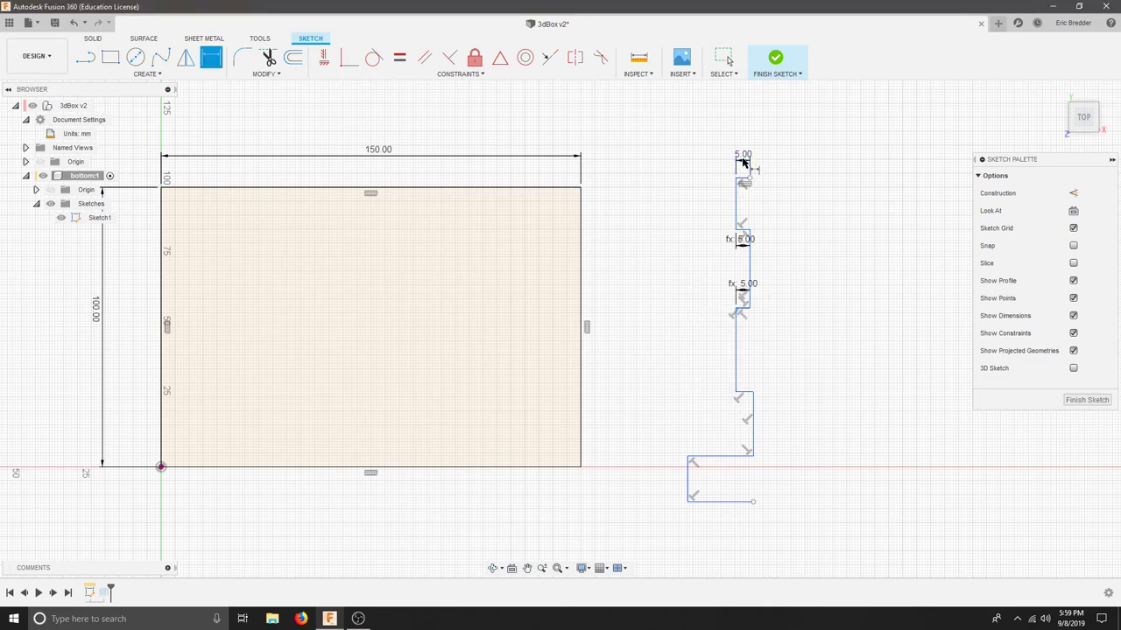
click(744, 396)
click(751, 408)
text(d5)
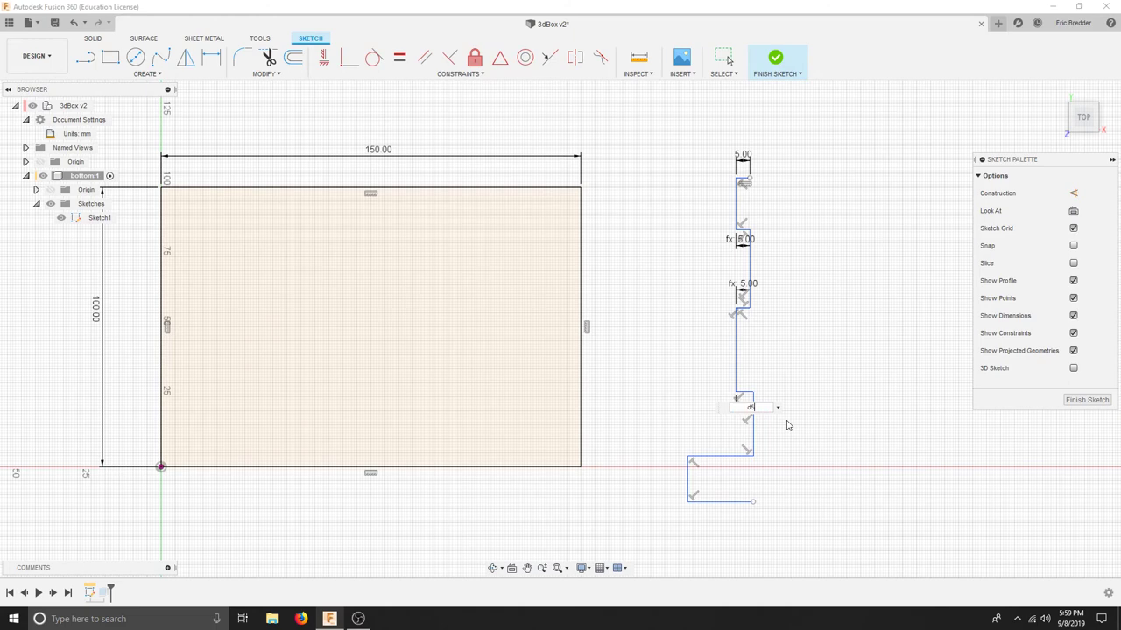
key(Return)
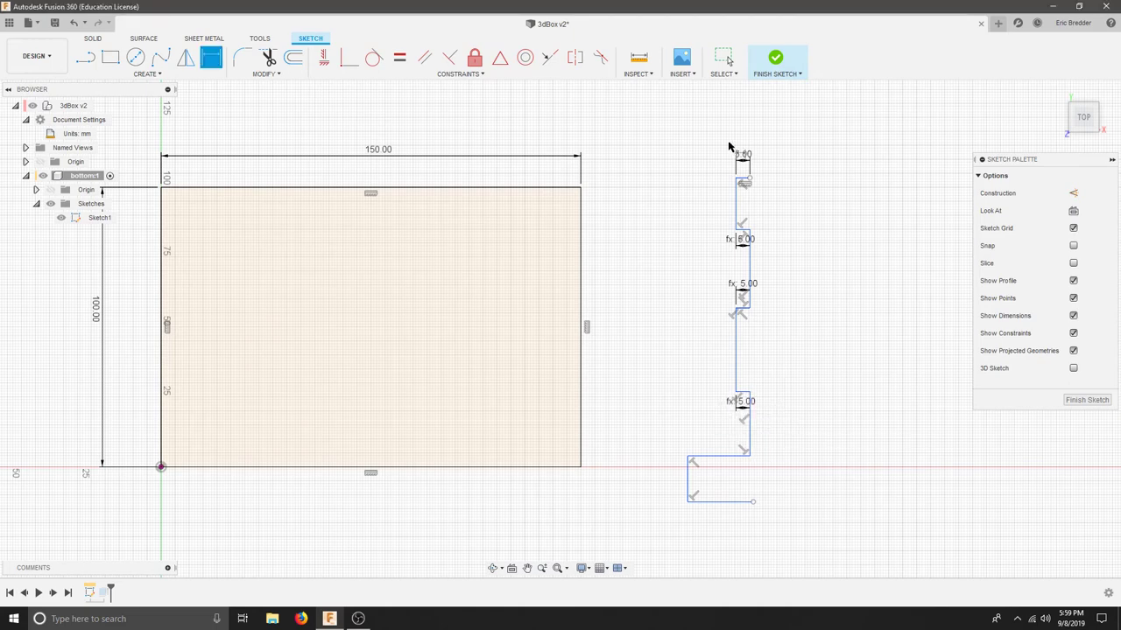
Step: Dimension the two lowest horizontal segments of the stepped line, linking both lengths to d5
click(723, 456)
click(720, 445)
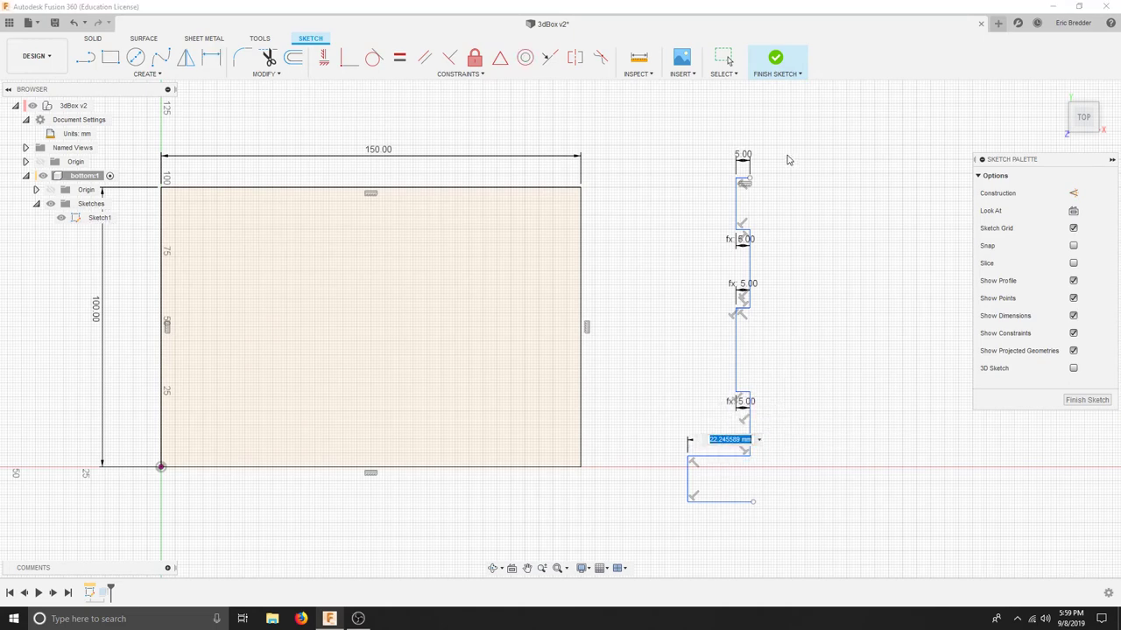
text(d5)
key(Return)
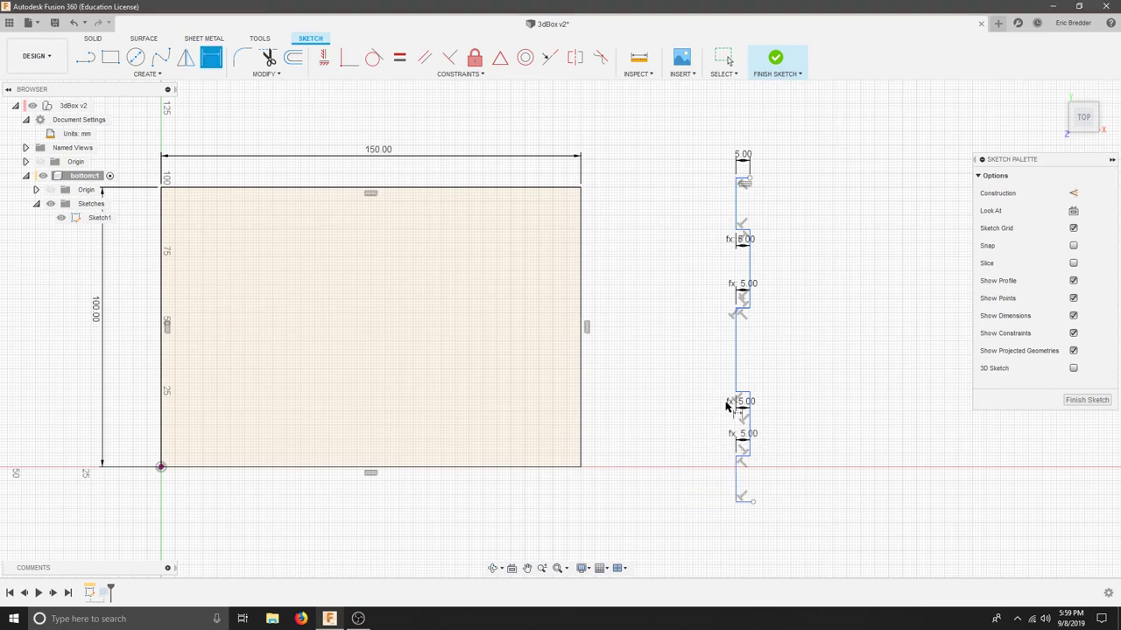
click(744, 502)
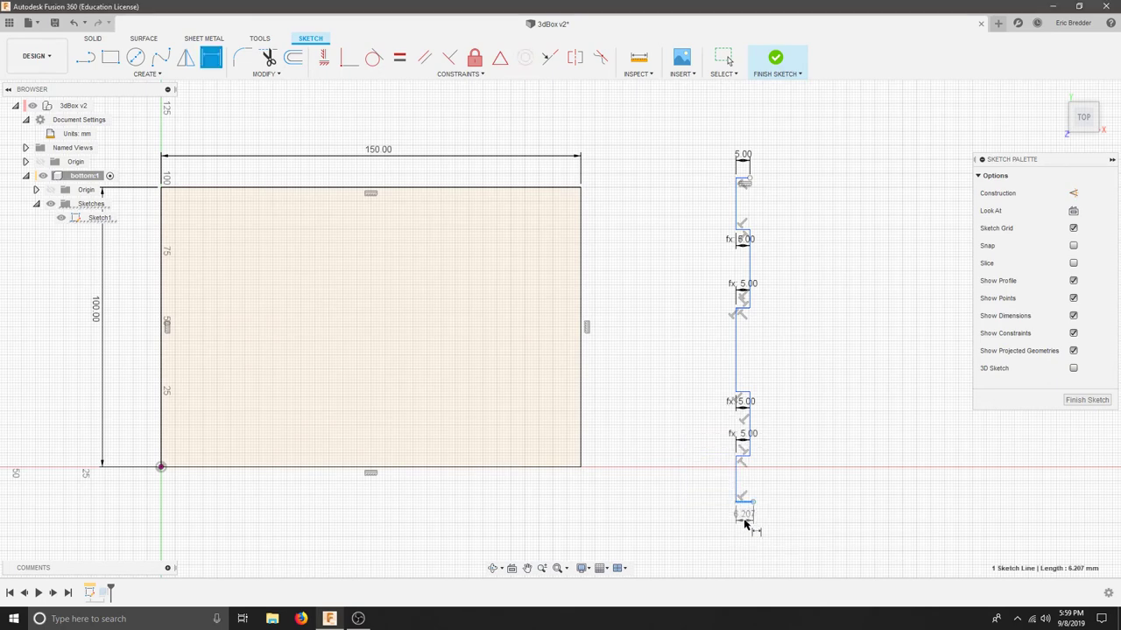
click(746, 523)
text(d)
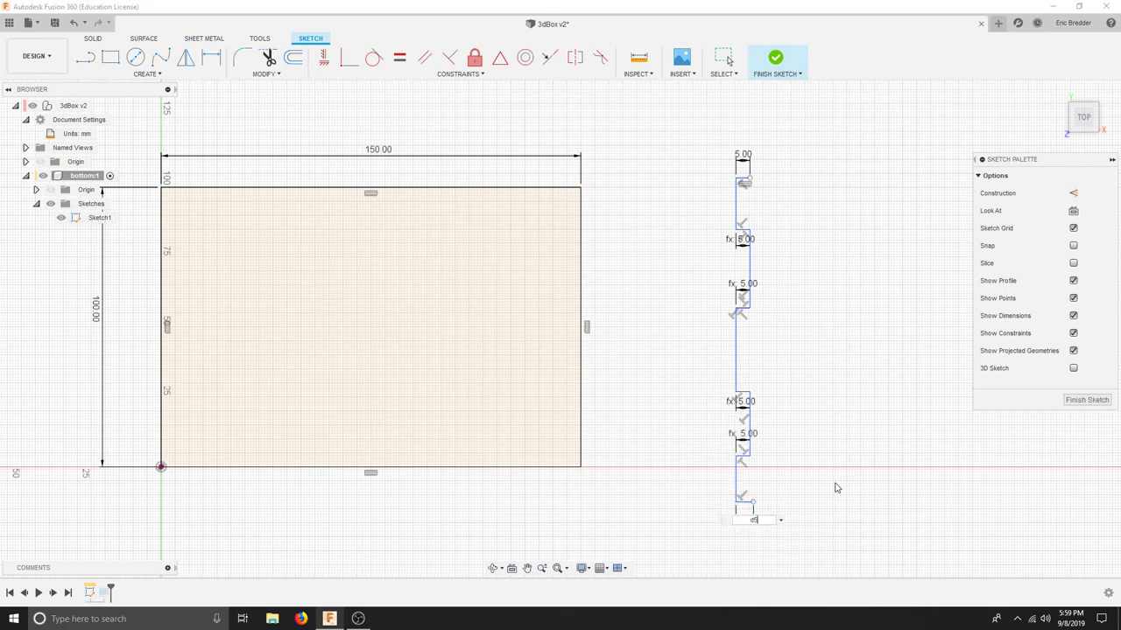
text(5)
key(Return)
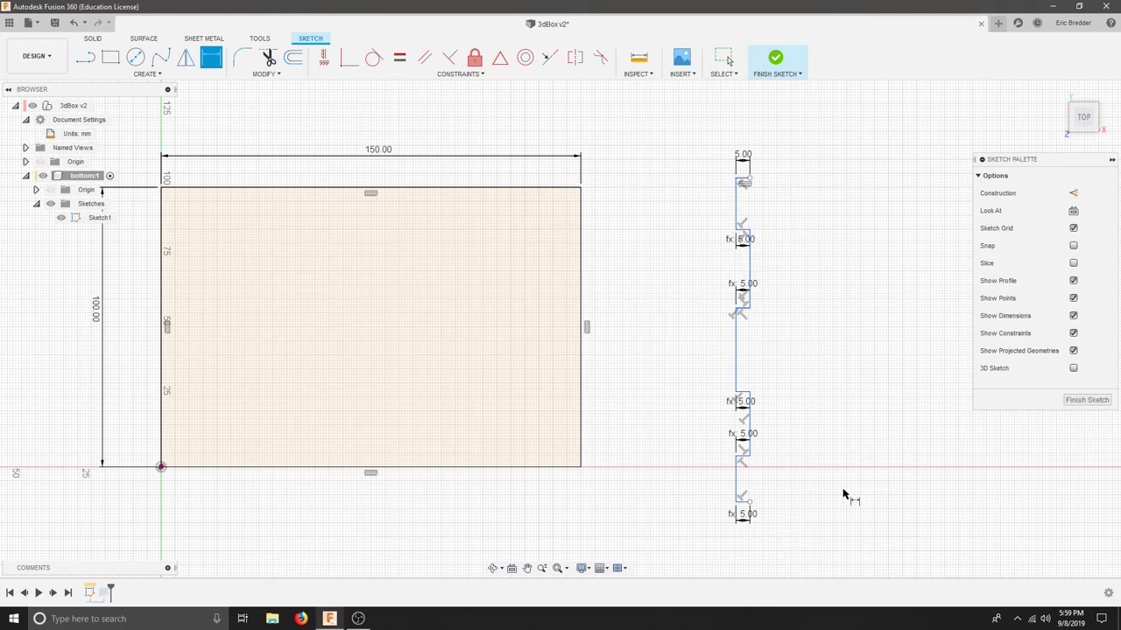
Step: Dimension the vertical distance between the stepped line's two open endpoints, linking it to the rectangle's height with d2
click(748, 501)
click(749, 180)
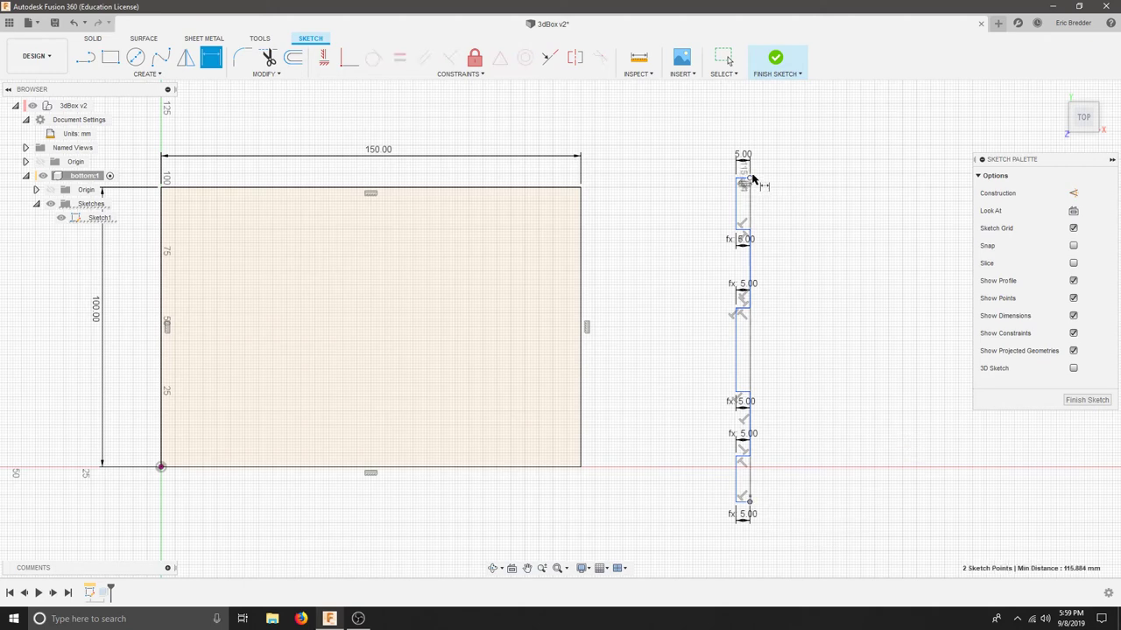
click(810, 375)
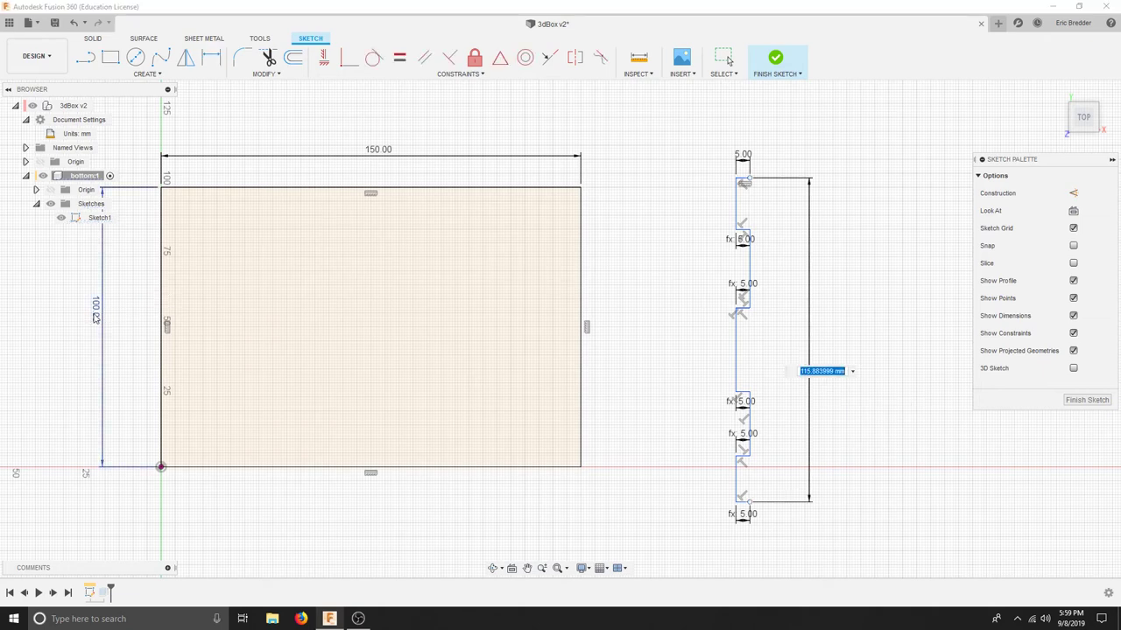
text(d2)
key(Return)
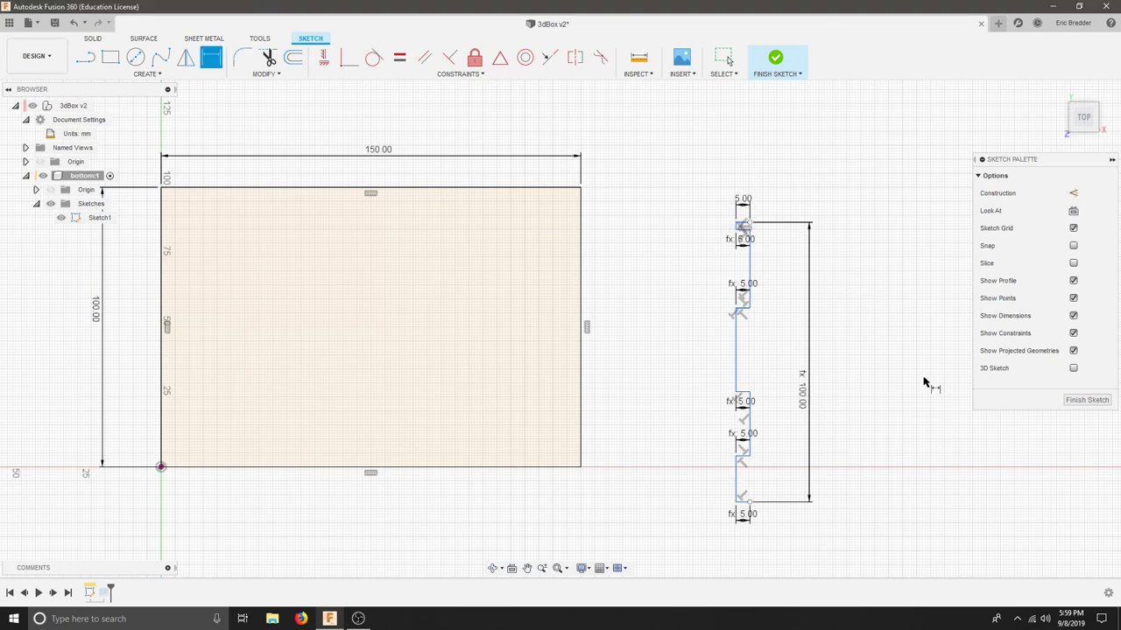
Step: Dimension the stepped line's lowest vertical segment at 10 mm
click(734, 226)
click(735, 485)
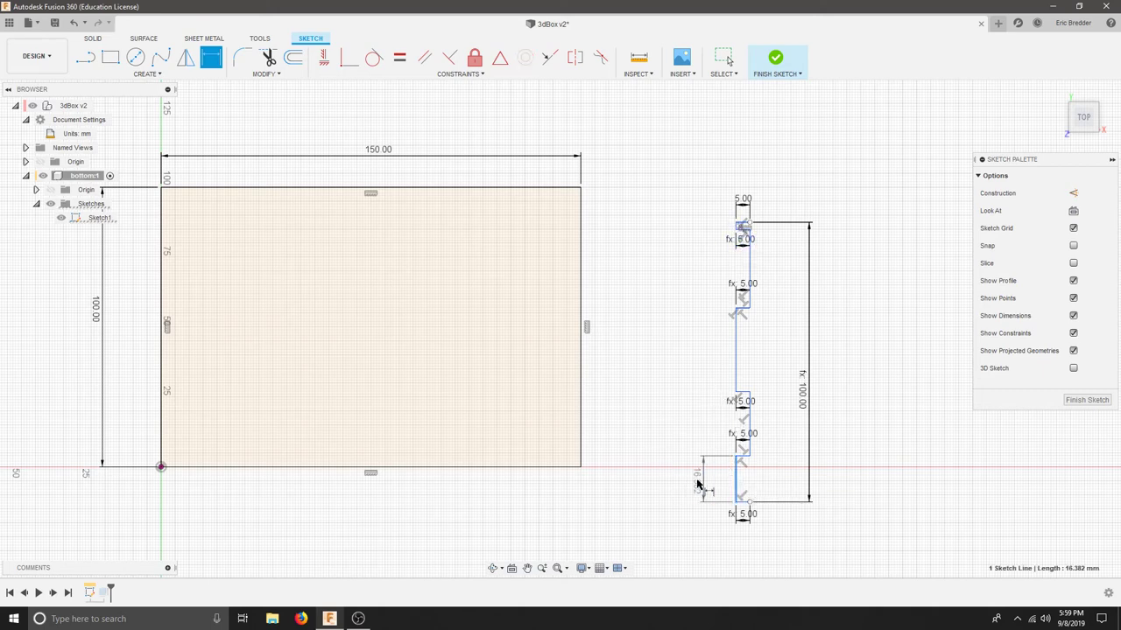
click(694, 478)
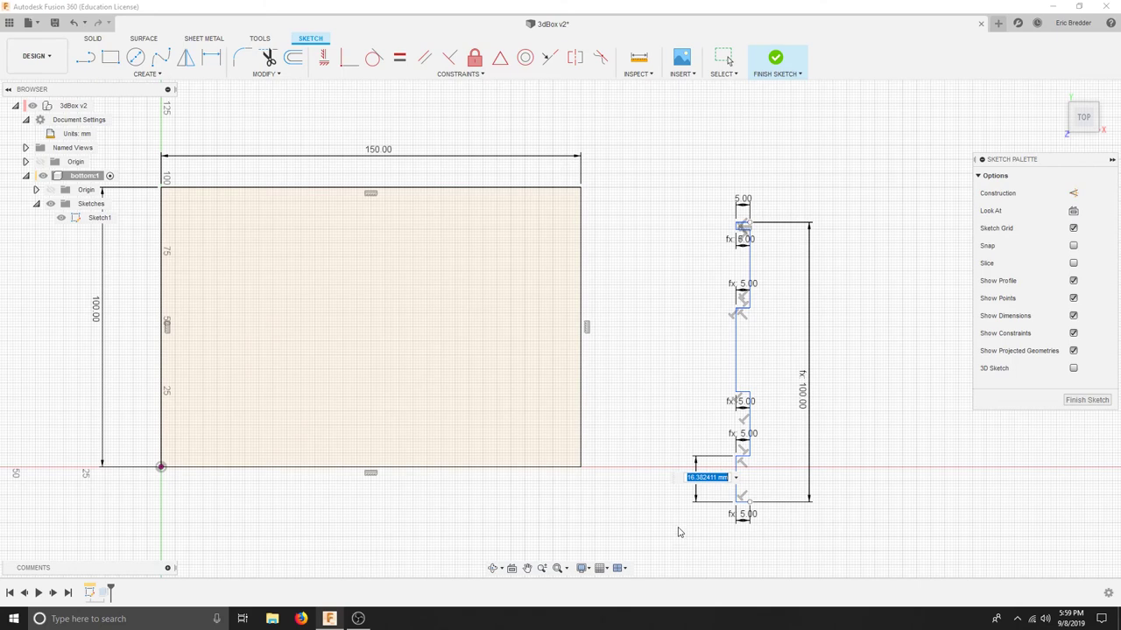
text(15)
key(Return)
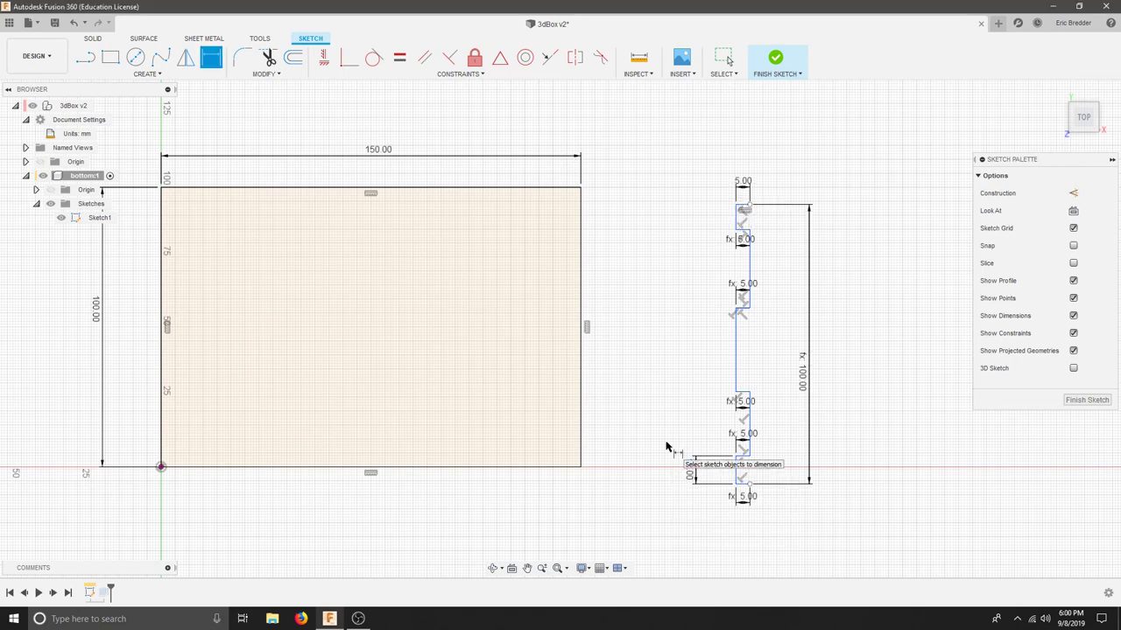
Step: Dimension the middle notch's vertical segment and the top notch's vertical segment at 10 mm each
click(735, 350)
click(711, 359)
text(10)
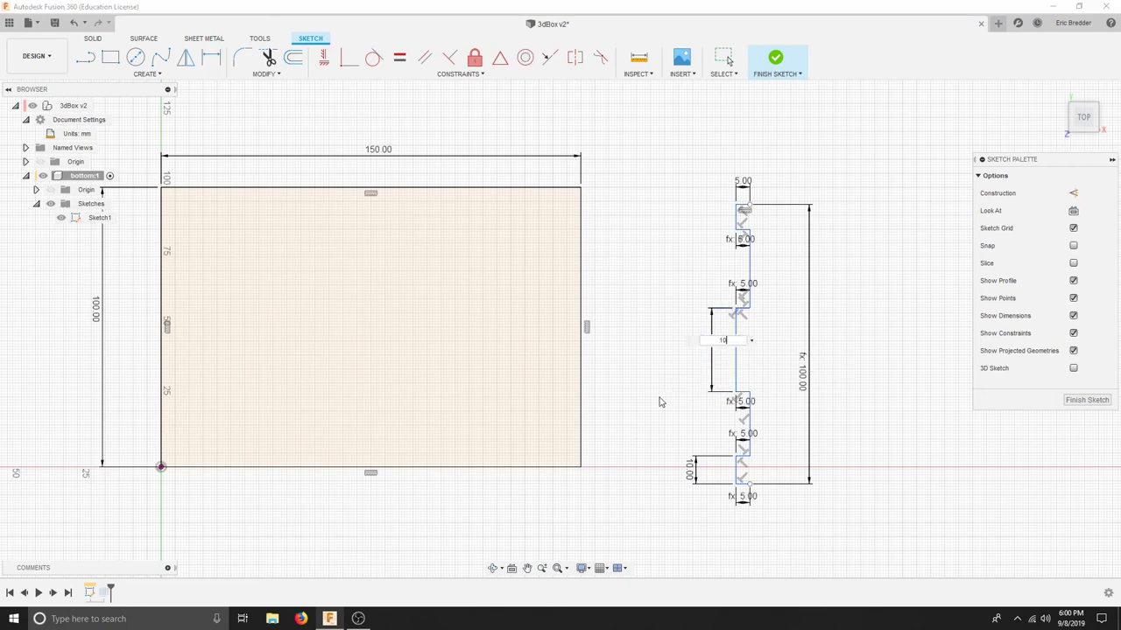
key(Return)
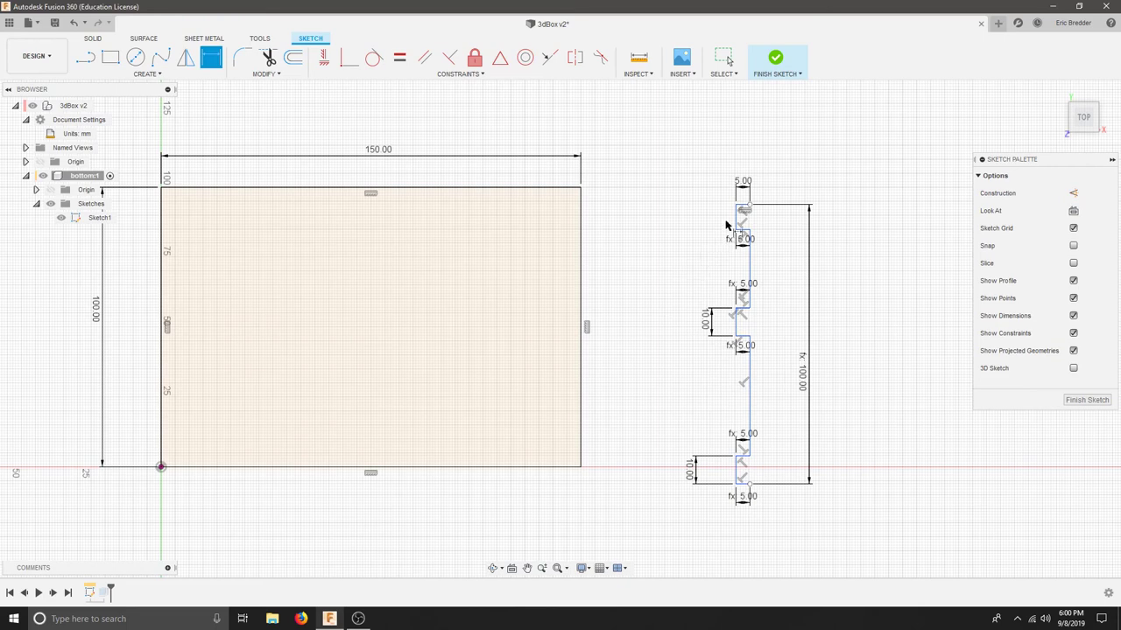
click(742, 219)
click(713, 220)
text(10)
key(Return)
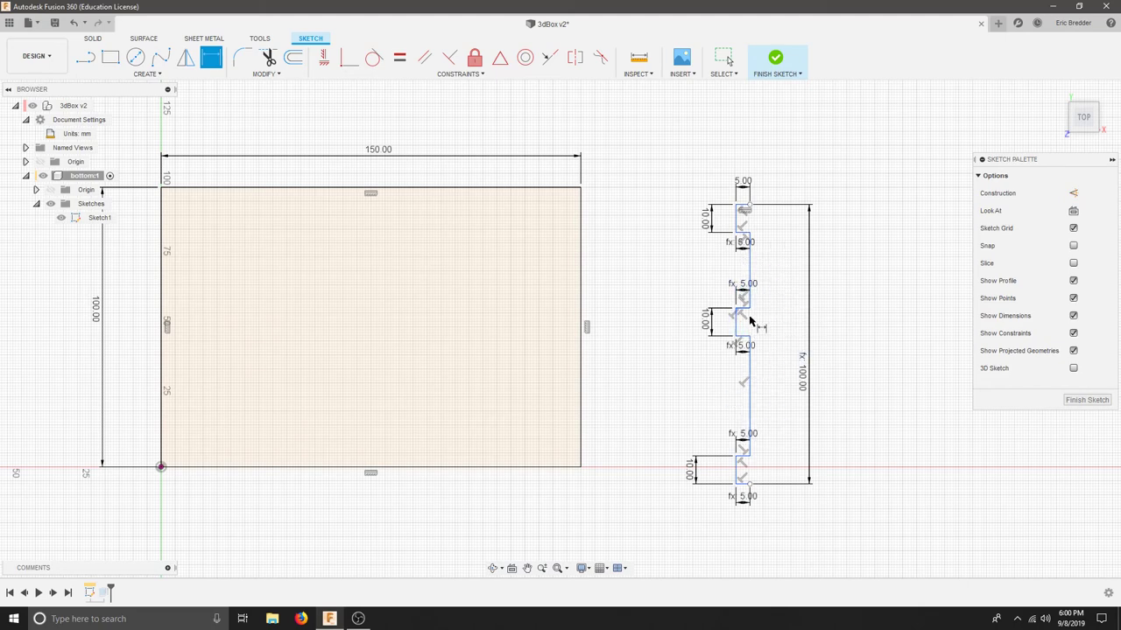
Step: Apply an Equal constraint to the two long vertical segments between the notches of the stepped line
click(399, 59)
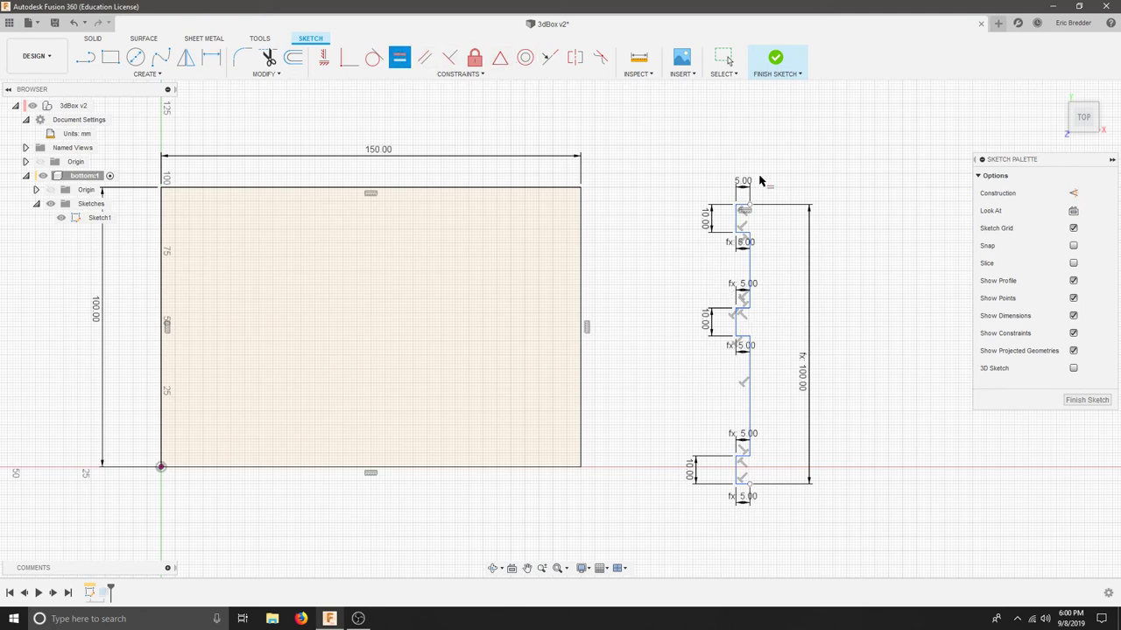
click(749, 268)
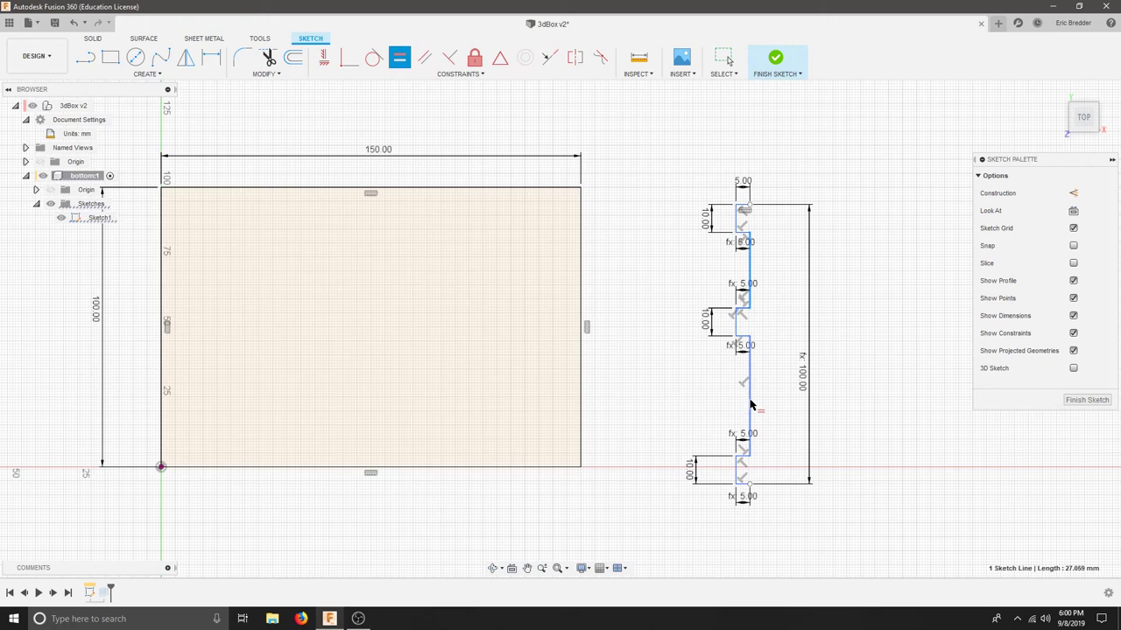
click(751, 408)
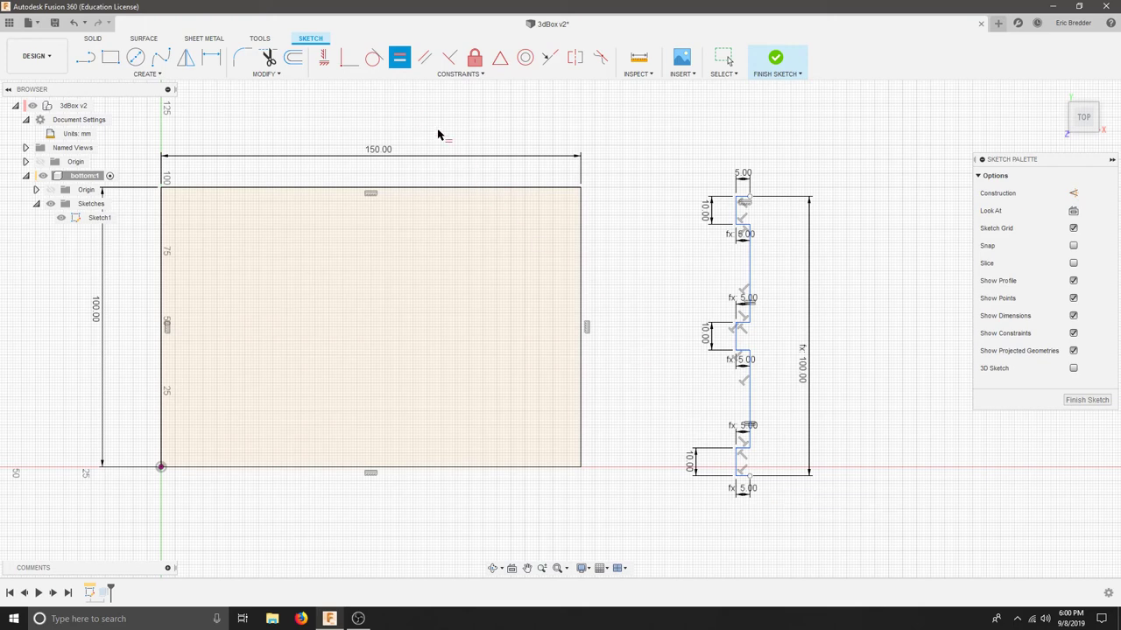
Step: Make the stepped line's lower endpoint coincident with the rectangle's lower-right corner
click(349, 62)
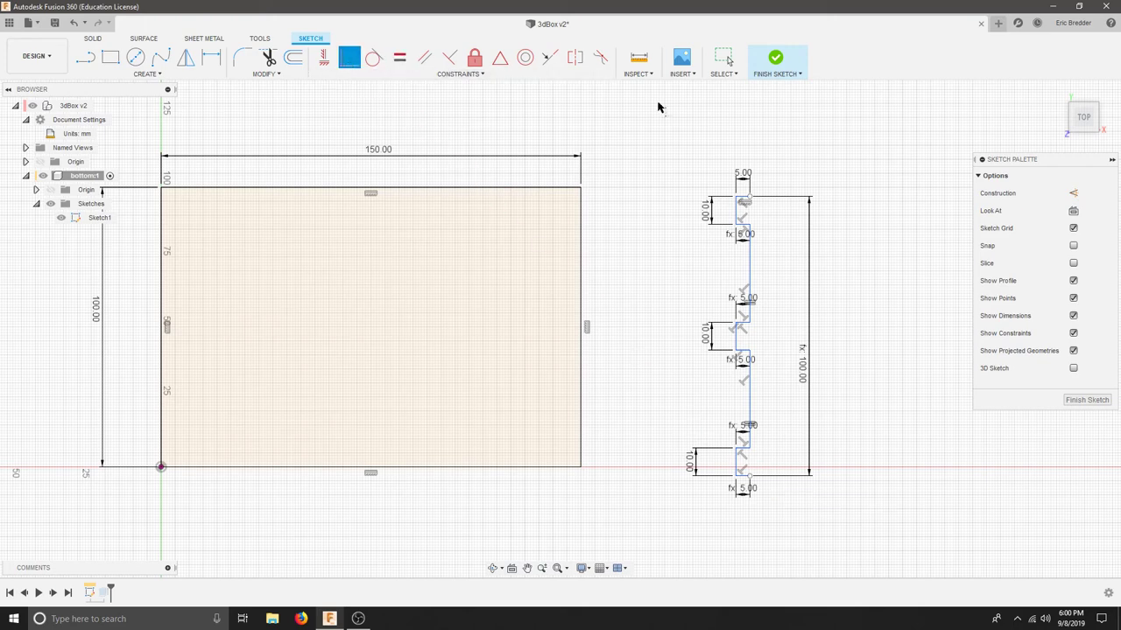
click(749, 477)
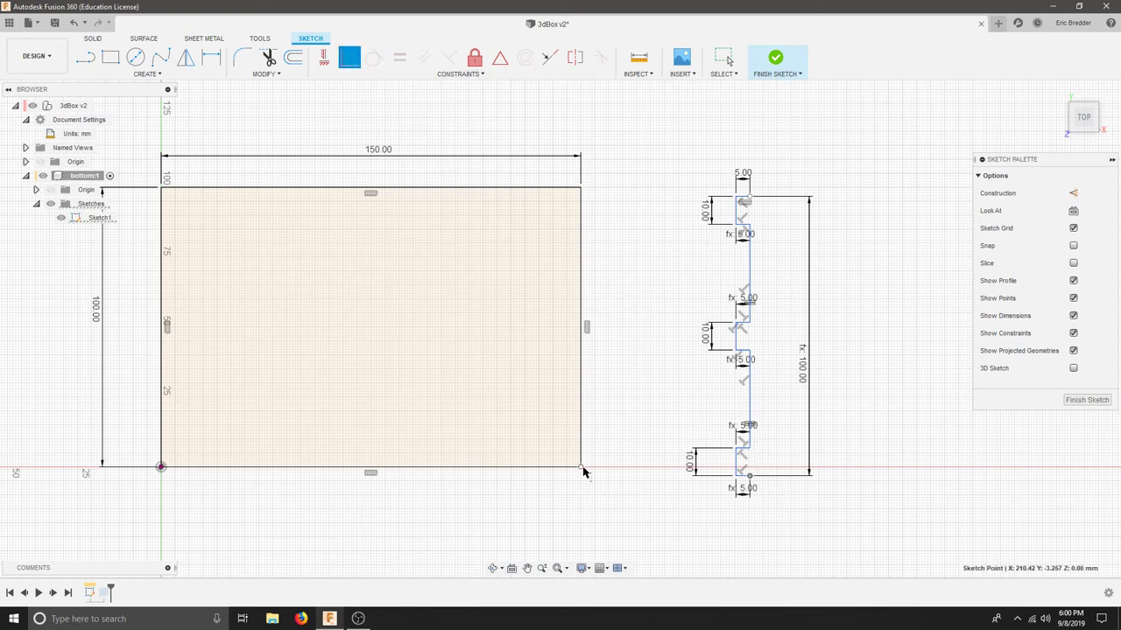
click(581, 469)
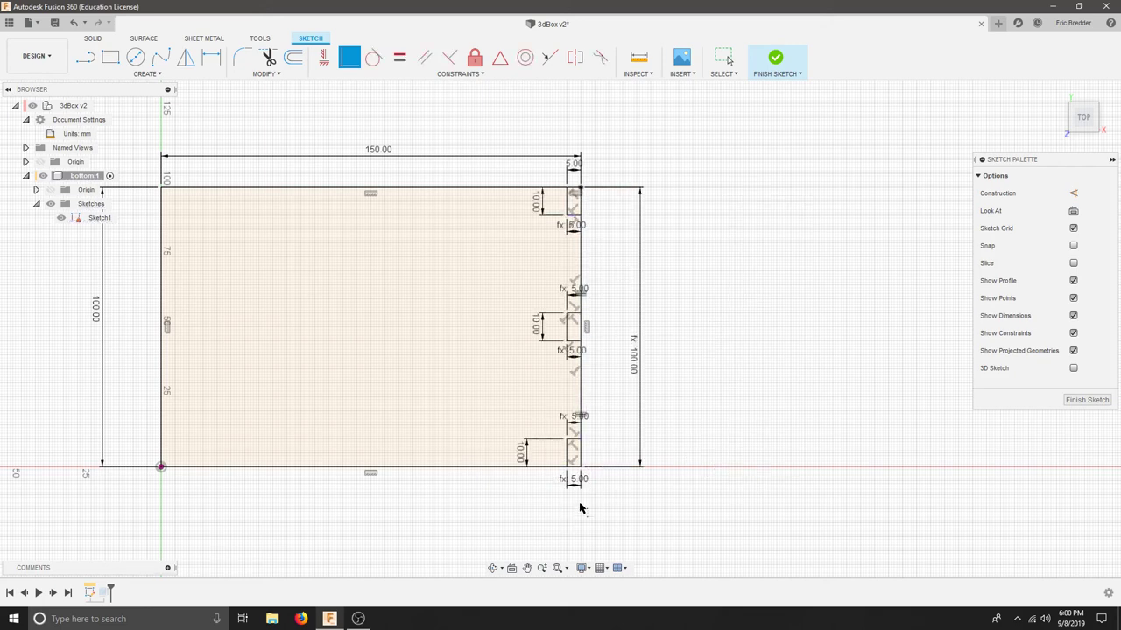
Step: Draw a vertical line from the midpoint of the rectangle's upper edge to the midpoint of its lower edge
middle_drag(467, 354, 503, 358)
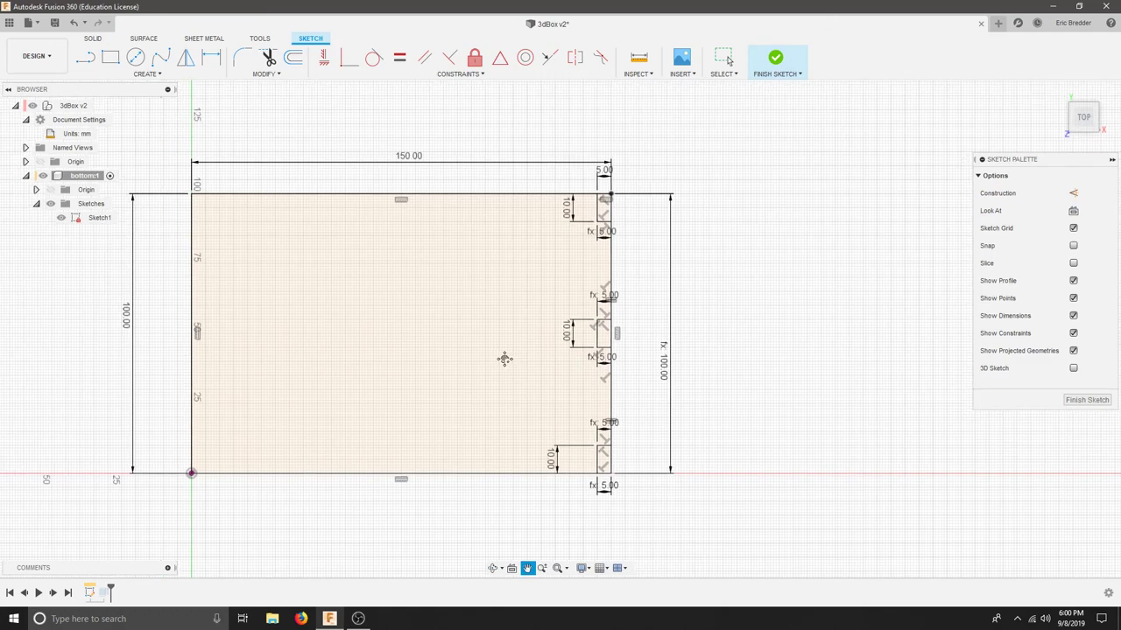
scroll(585, 306, up, 3)
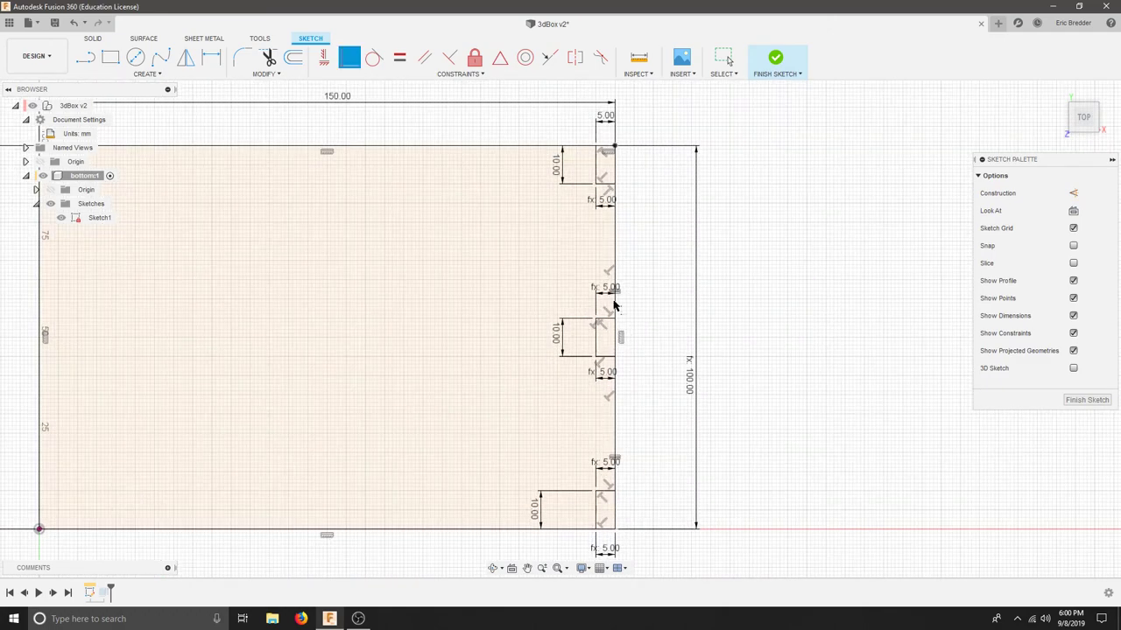
scroll(589, 302, down, 2)
middle_drag(537, 351, 609, 354)
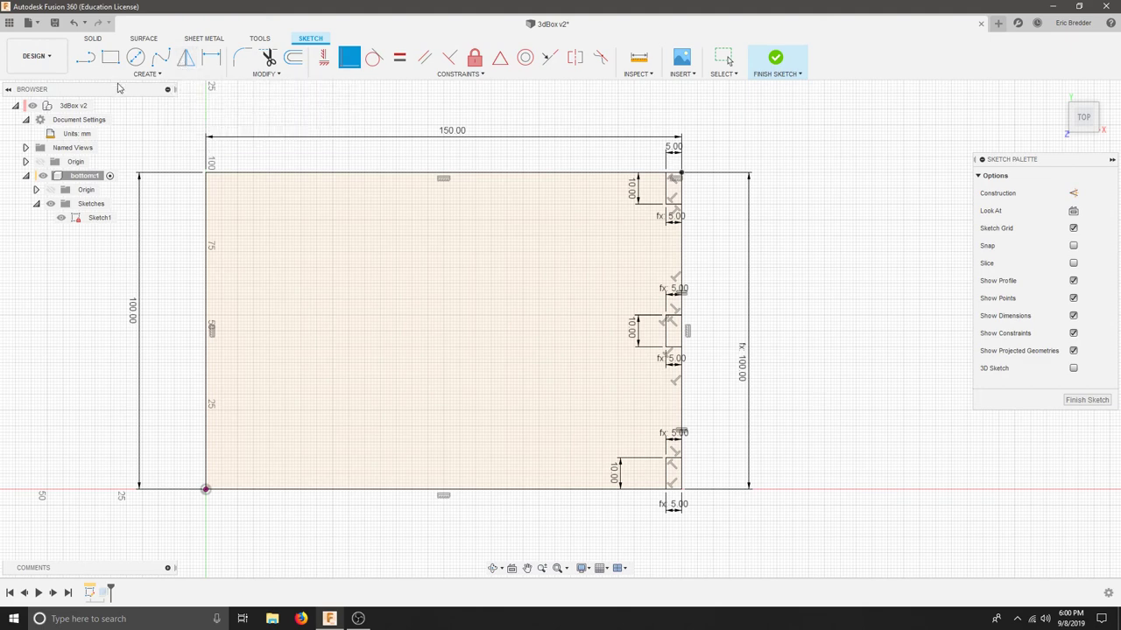
click(85, 58)
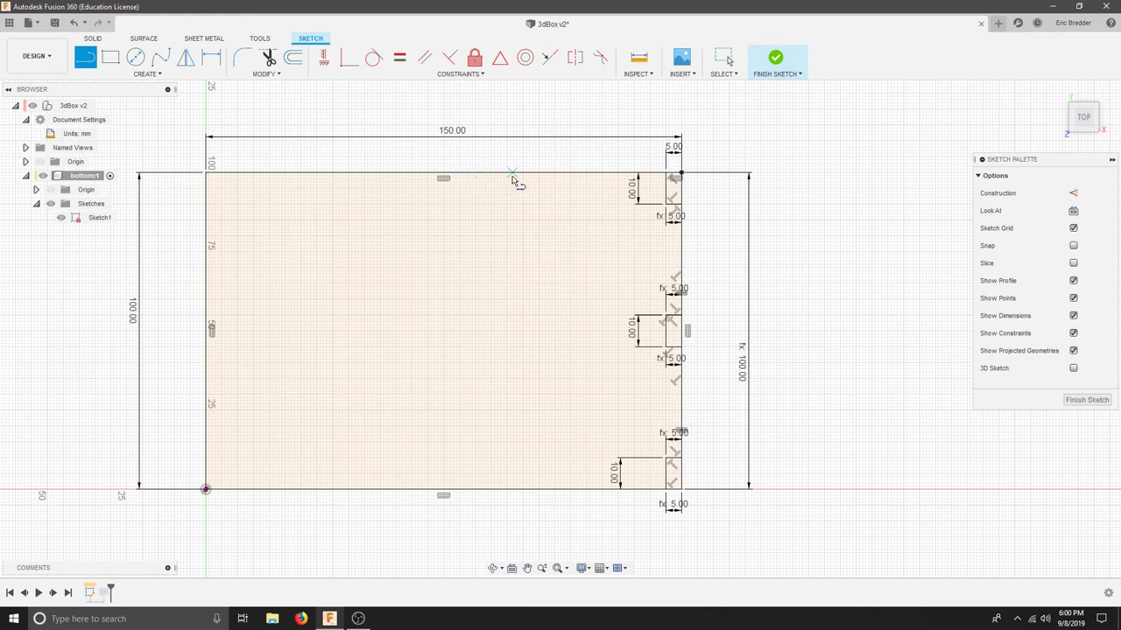
click(443, 175)
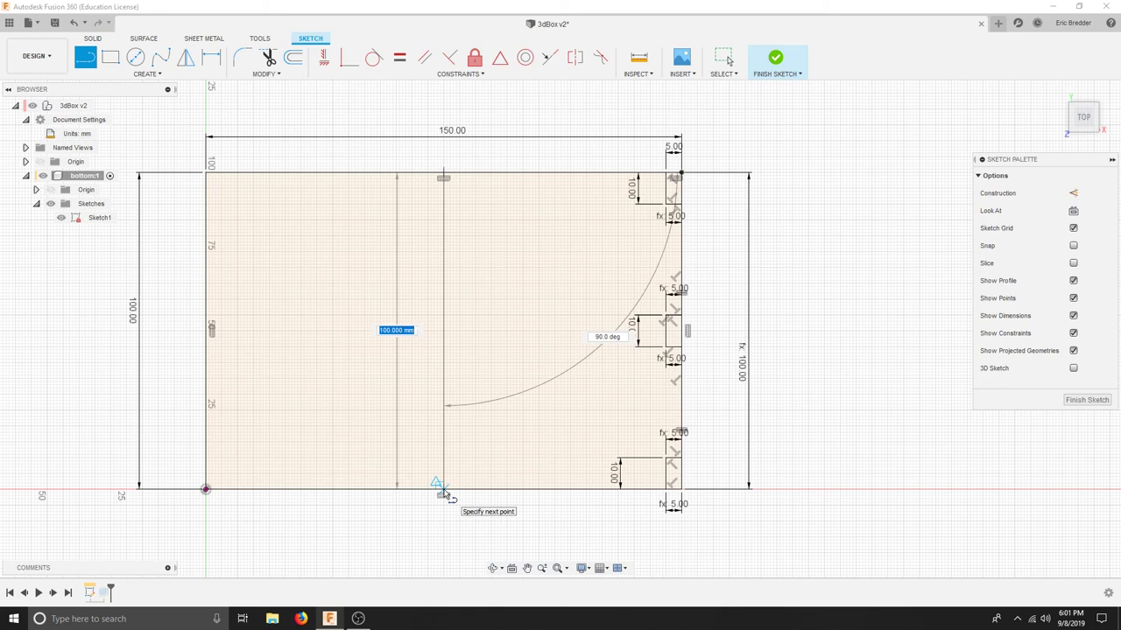
double_click(443, 490)
key(Escape)
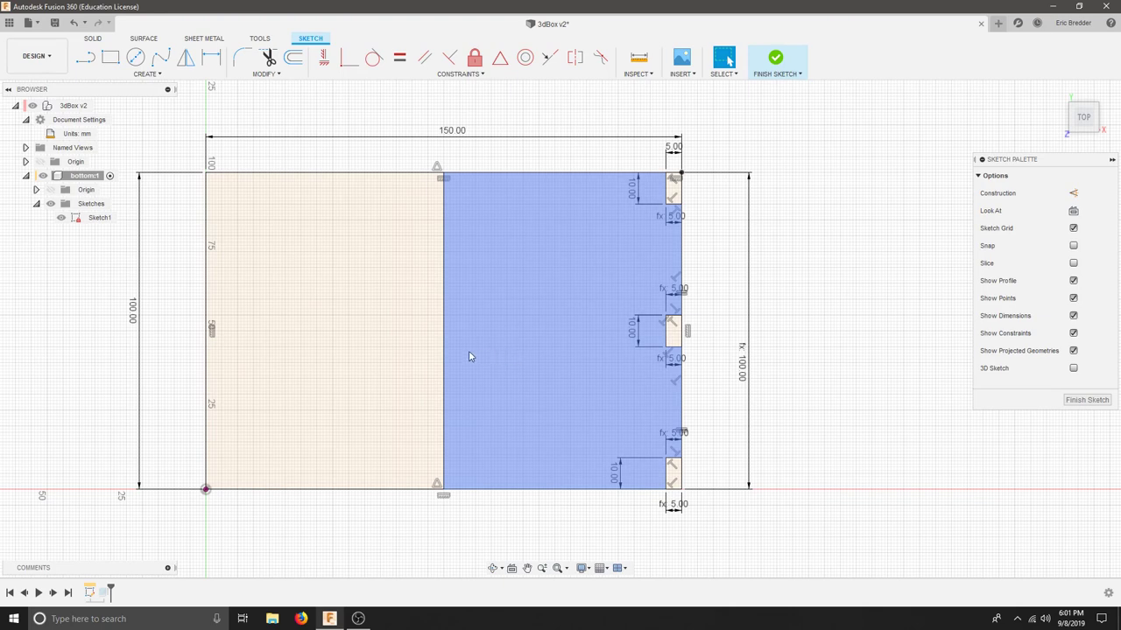
Step: Convert the vertical centre line of the rectangle to a construction line
click(443, 382)
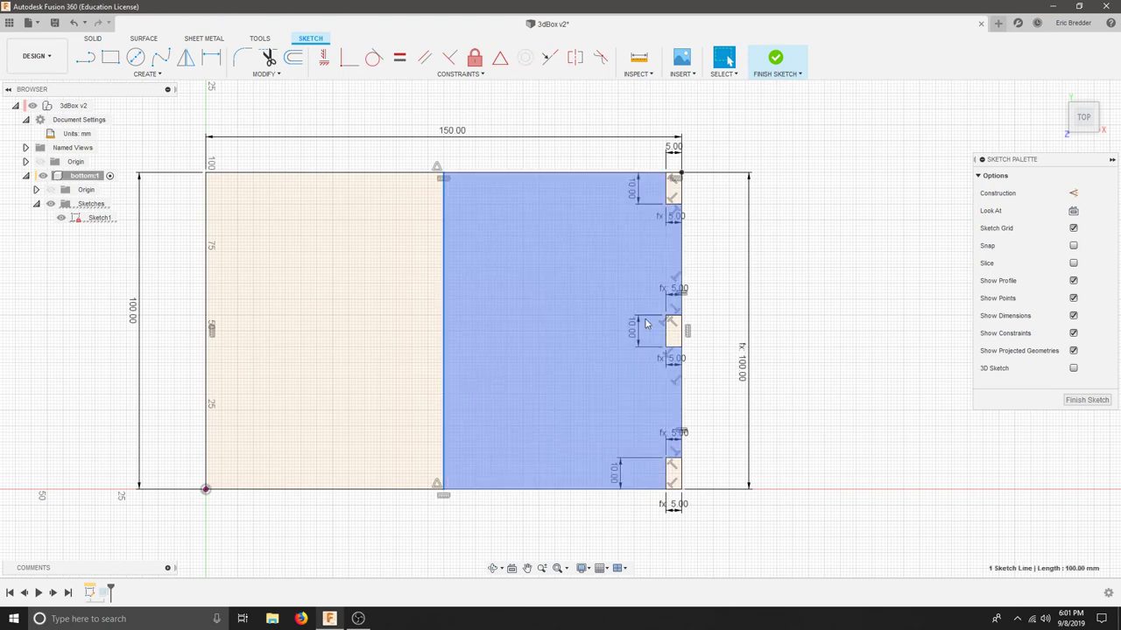
click(1073, 193)
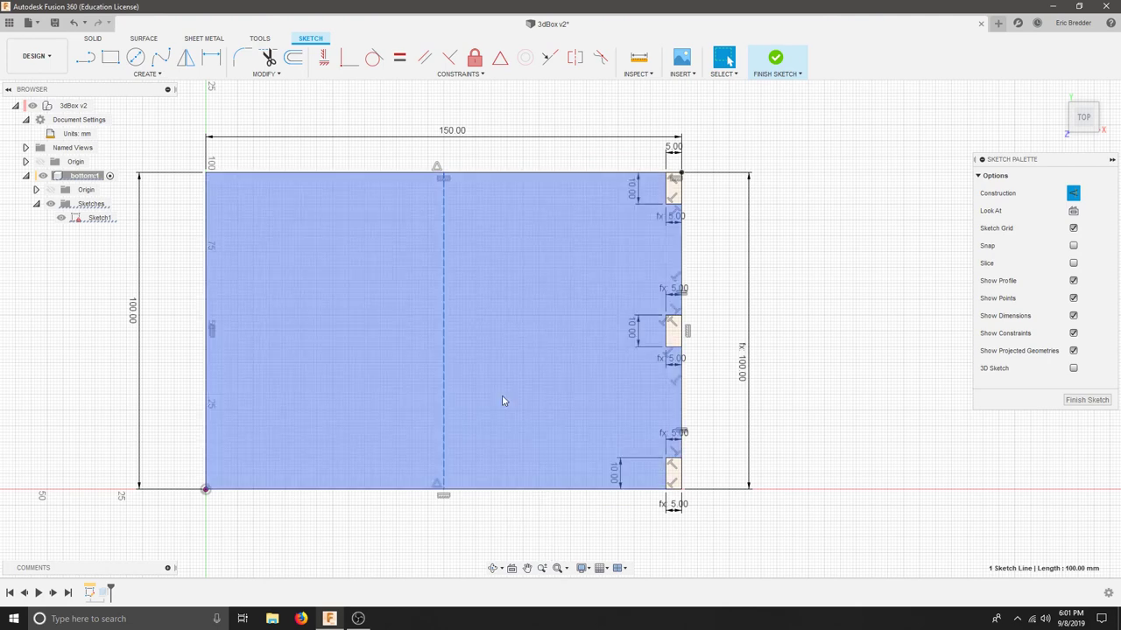
click(437, 532)
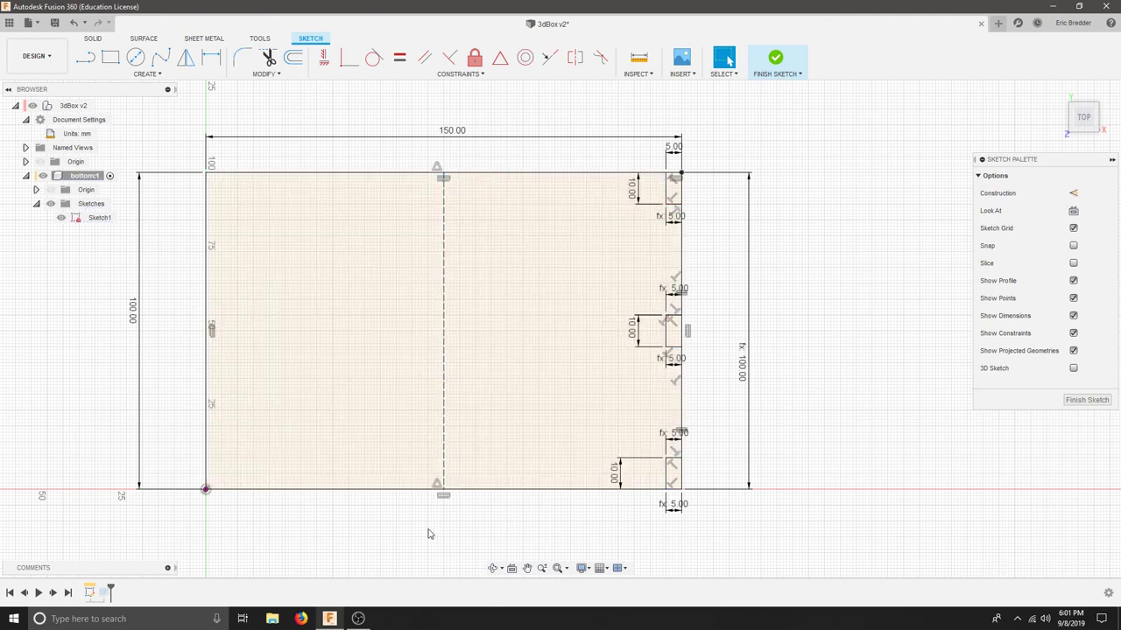
click(456, 378)
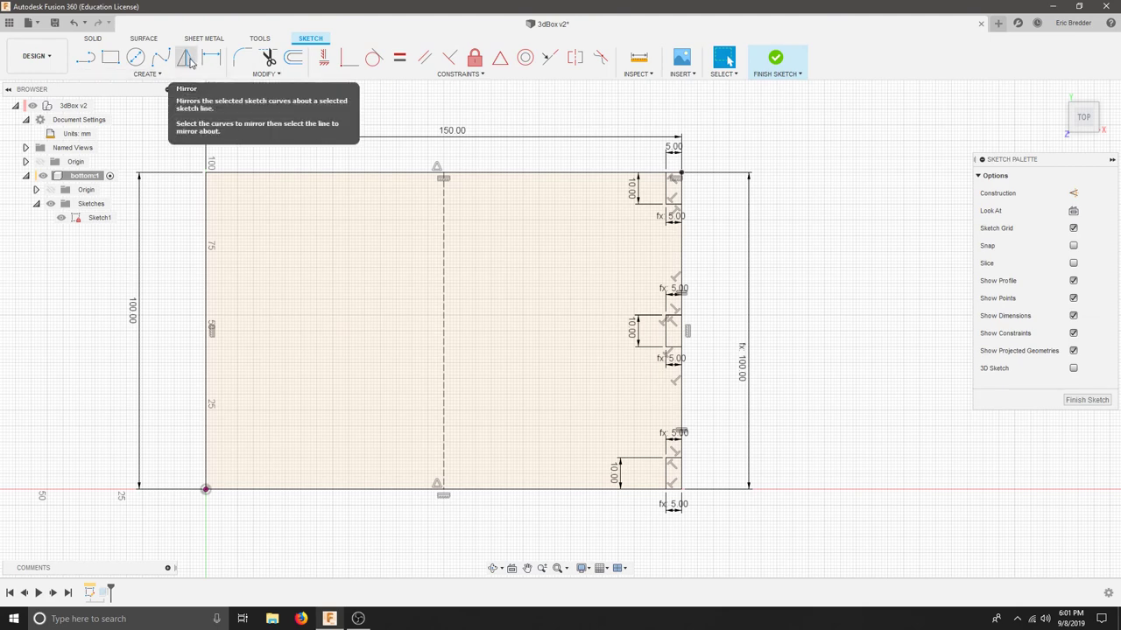
Step: Mirror the eight line segments outlining the three right-edge notches about the vertical construction centre line
click(187, 60)
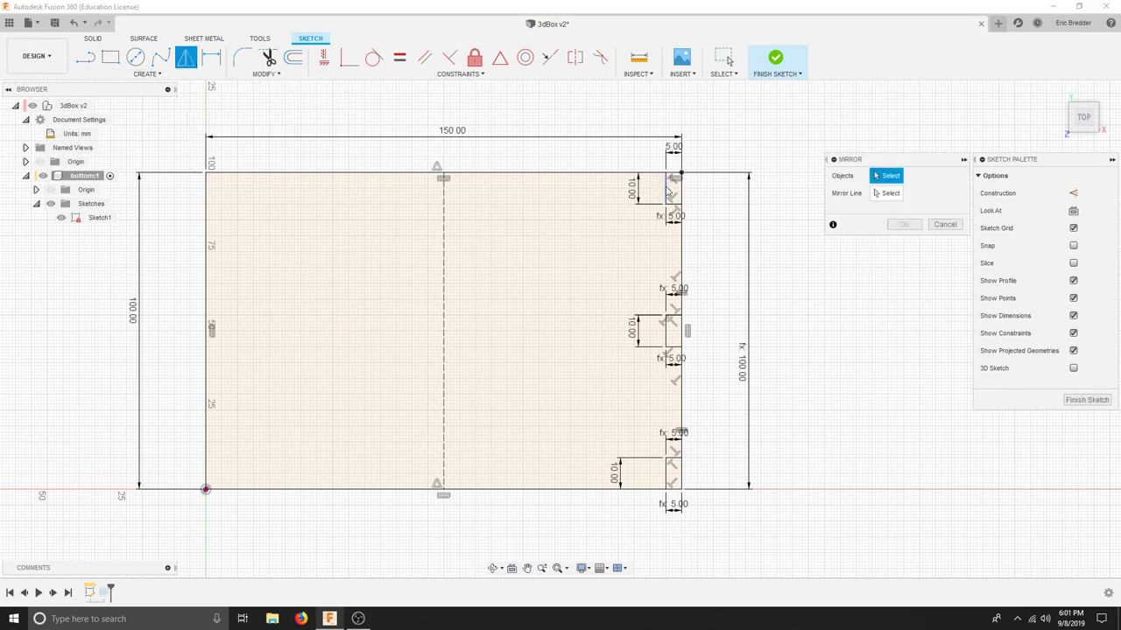
click(668, 188)
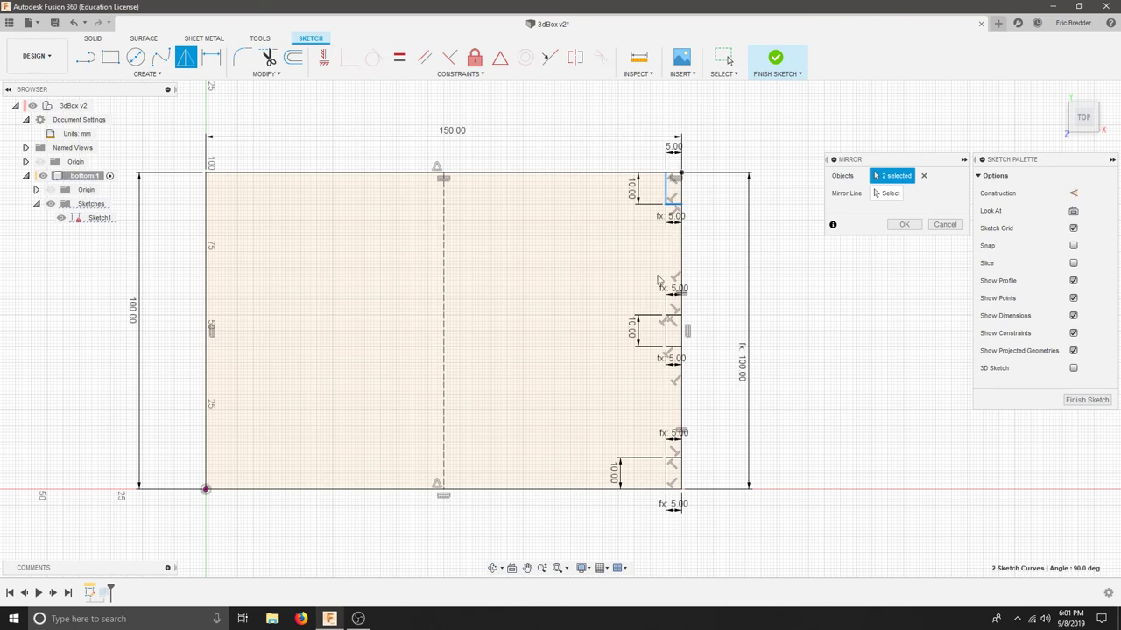
click(672, 317)
click(667, 335)
click(679, 348)
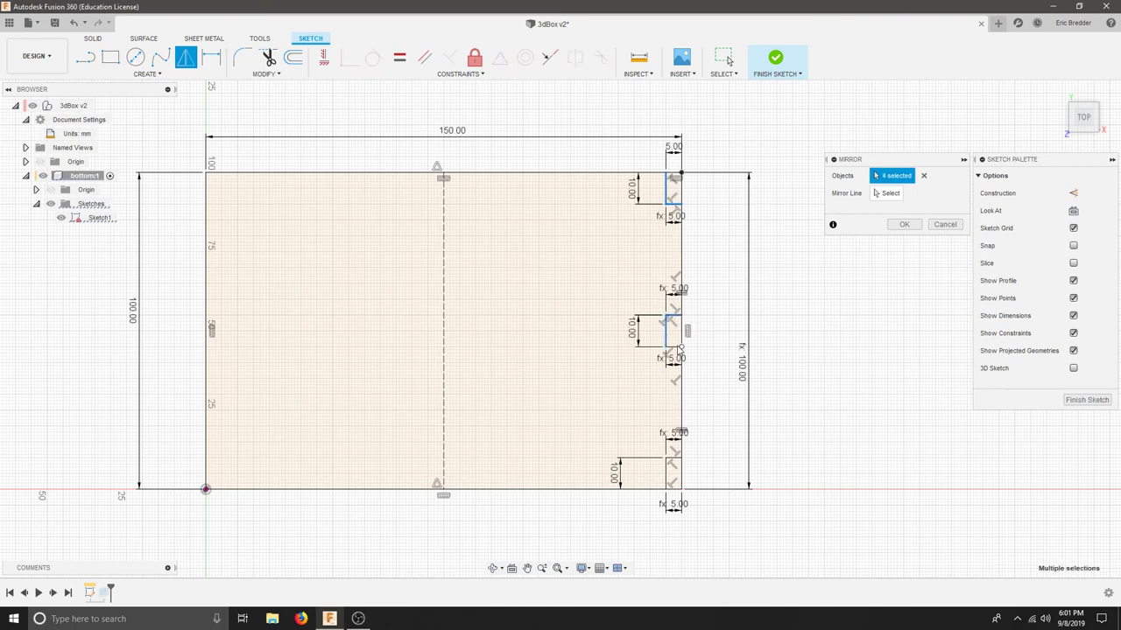
click(674, 461)
click(675, 484)
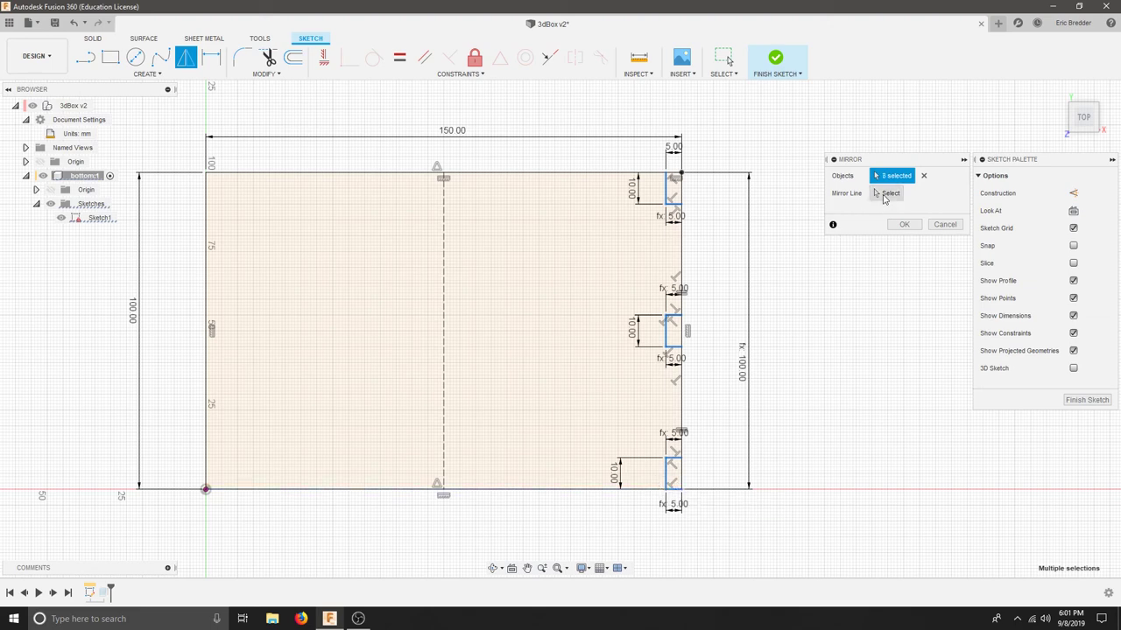
click(890, 194)
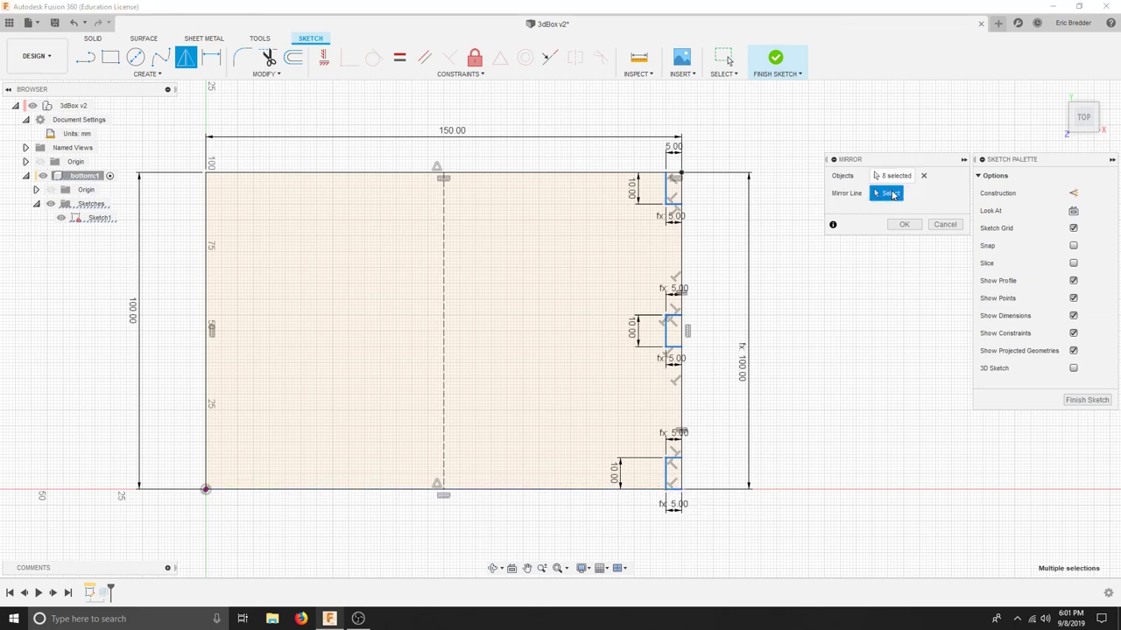
click(444, 316)
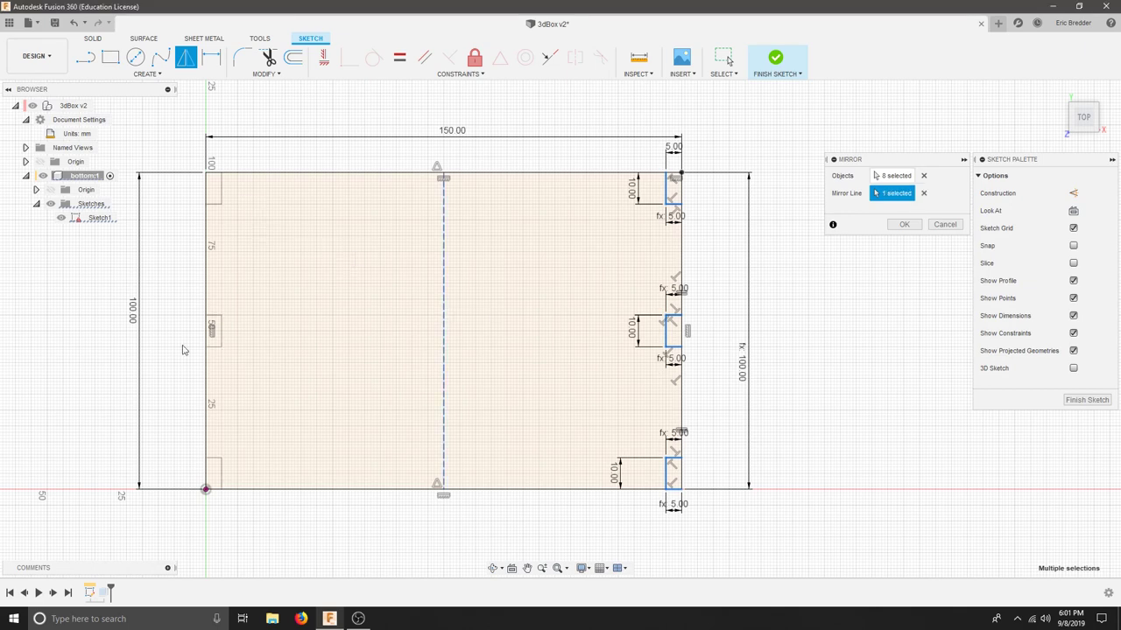
click(909, 225)
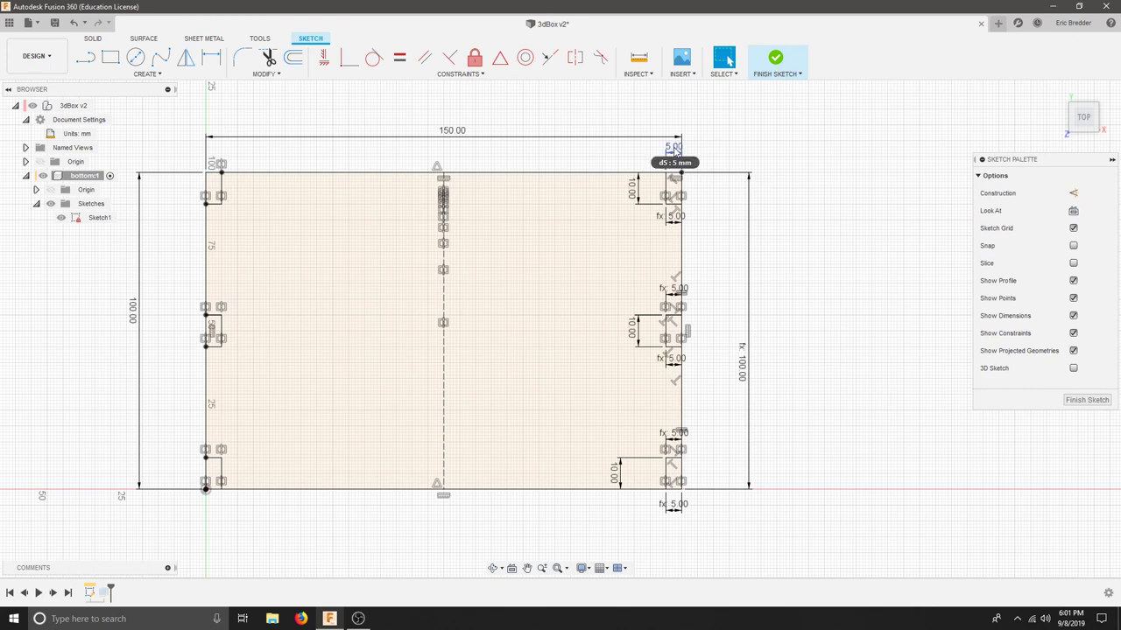
Step: Test the upper notch's driving depth dimension at 3 mm and restore it to 5 mm
double_click(674, 151)
text(3)
key(Return)
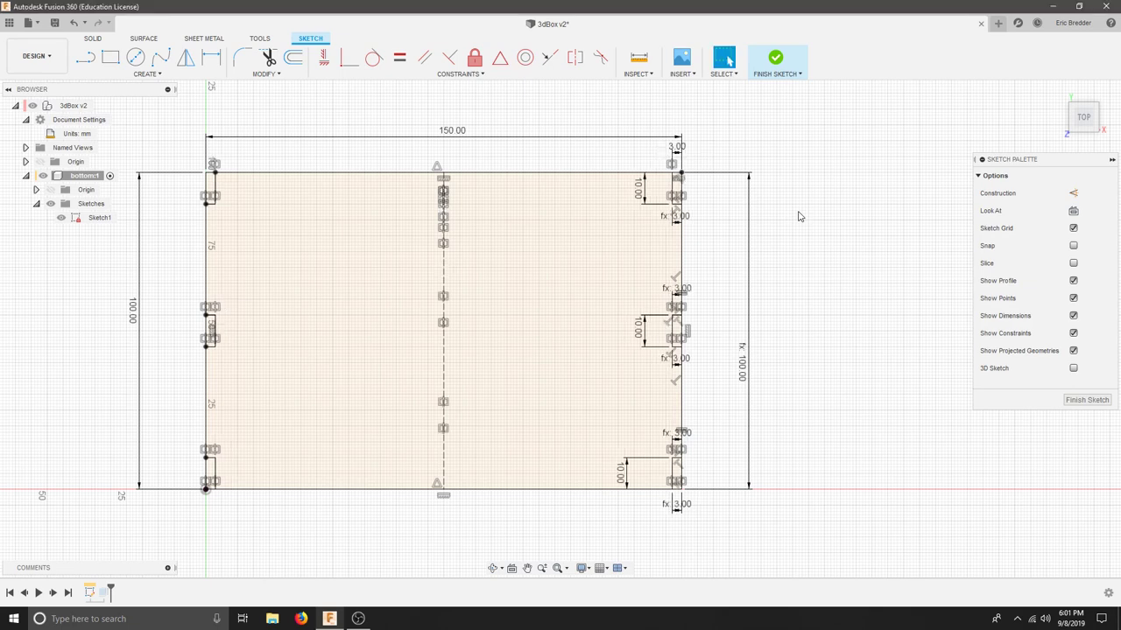
double_click(676, 151)
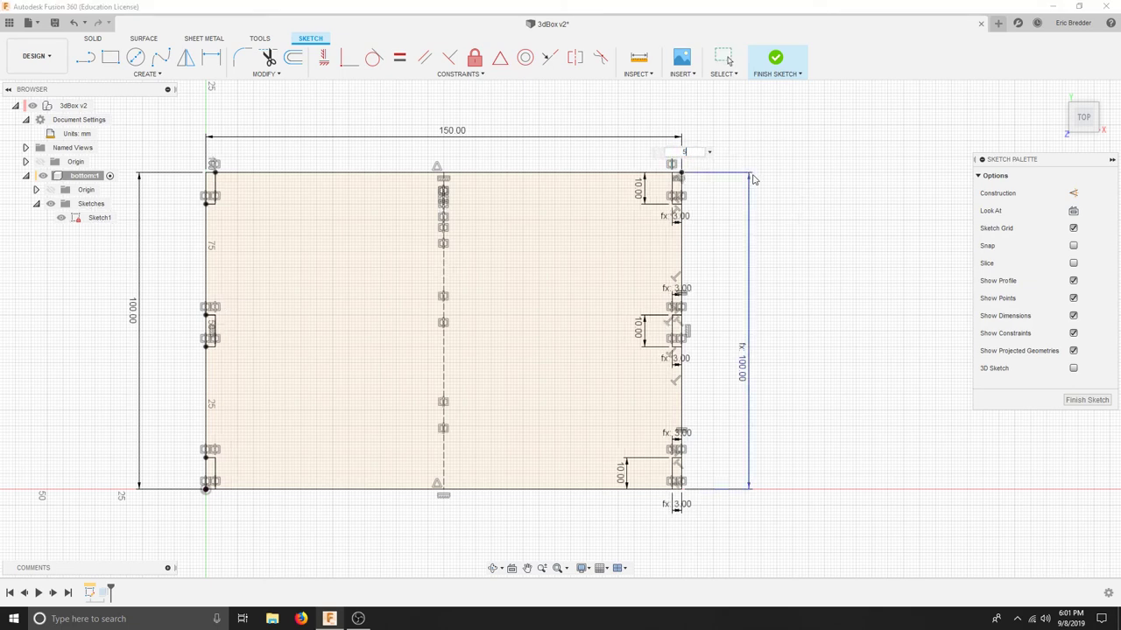
text(5)
key(Return)
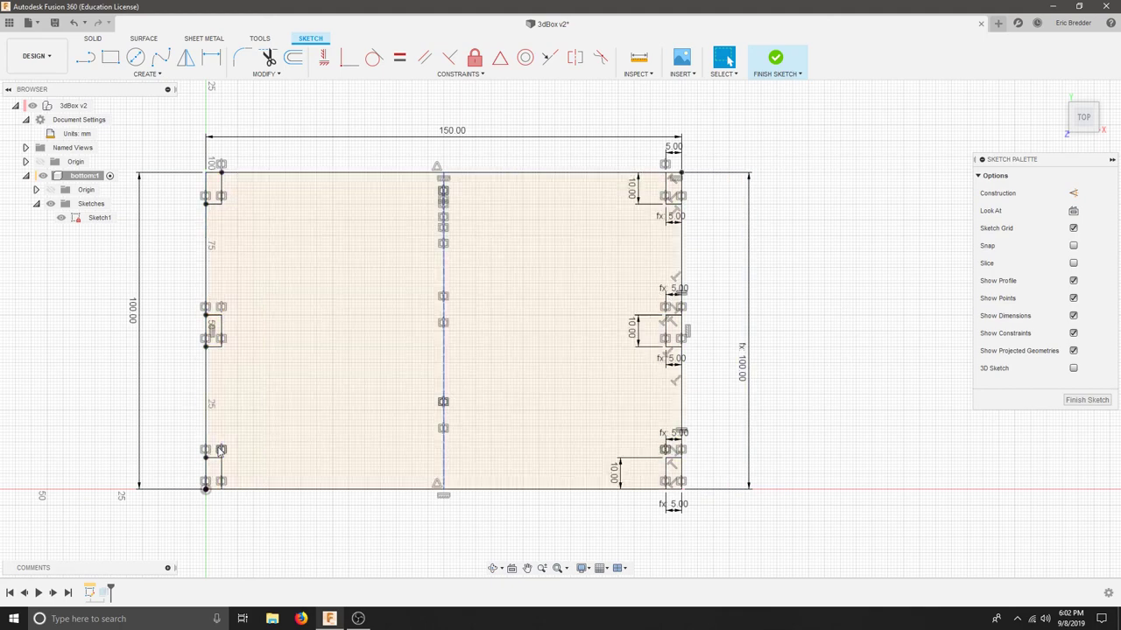
Step: Finish the sketch and show the bottom plate in an isometric view
click(786, 59)
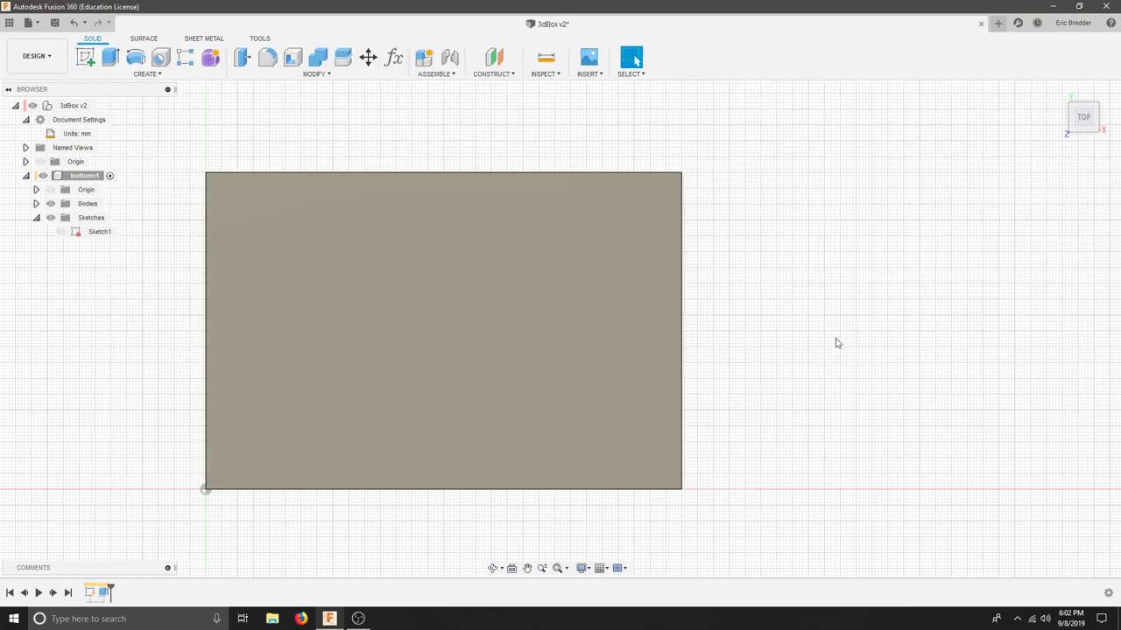
click(1061, 93)
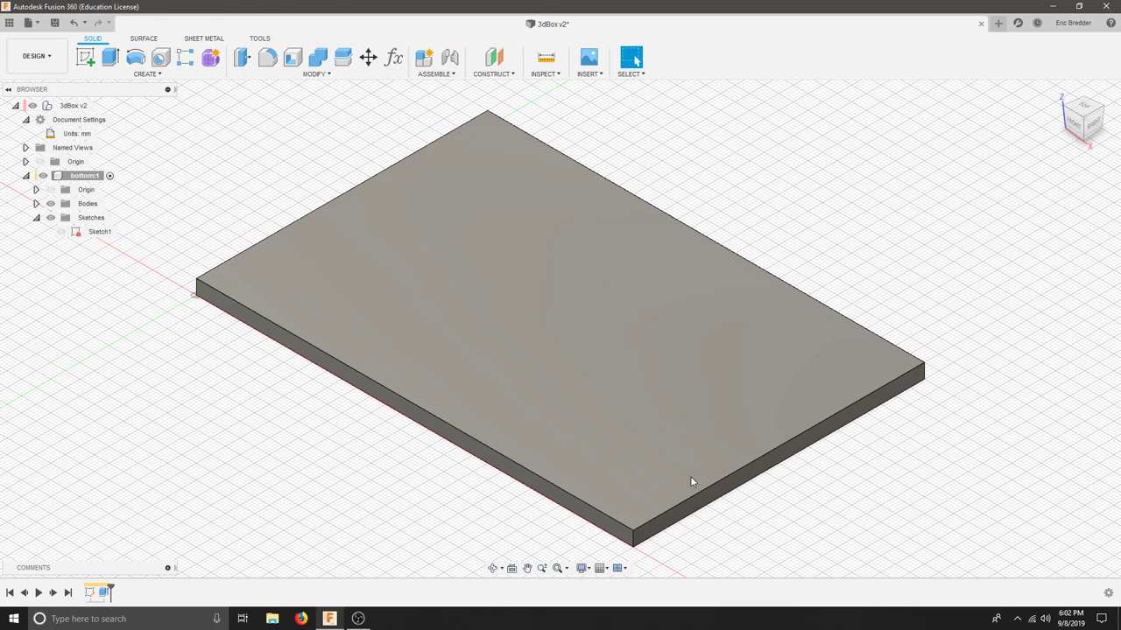
click(36, 217)
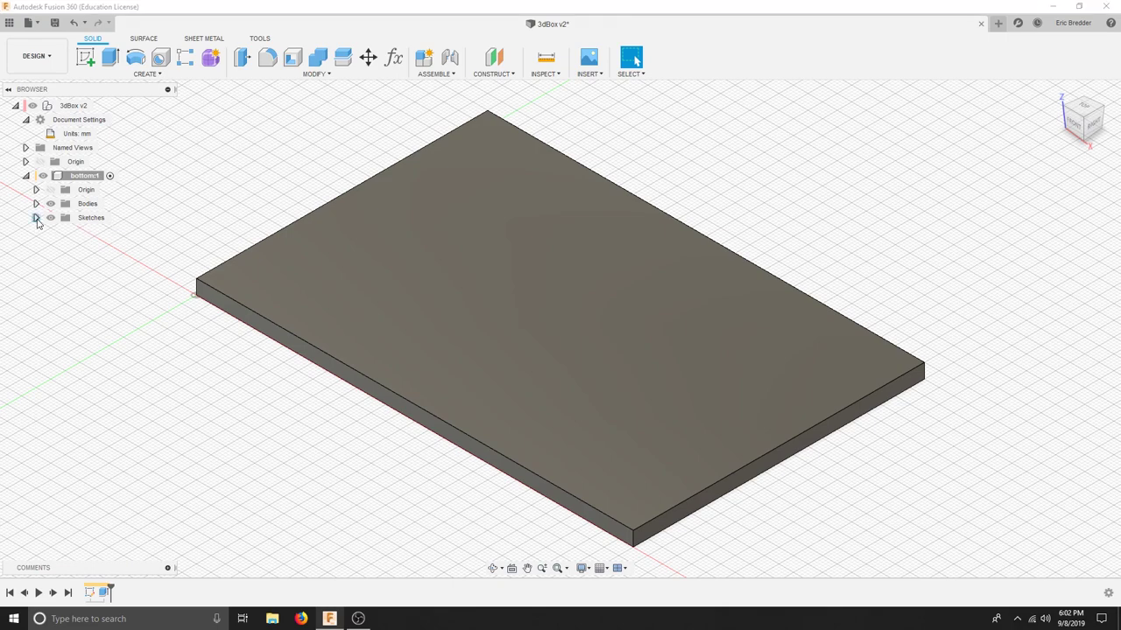
Step: Edit the plate's extrusion, replacing its selected profiles with only the large central profile that excludes the six notch rectangles
right_click(104, 593)
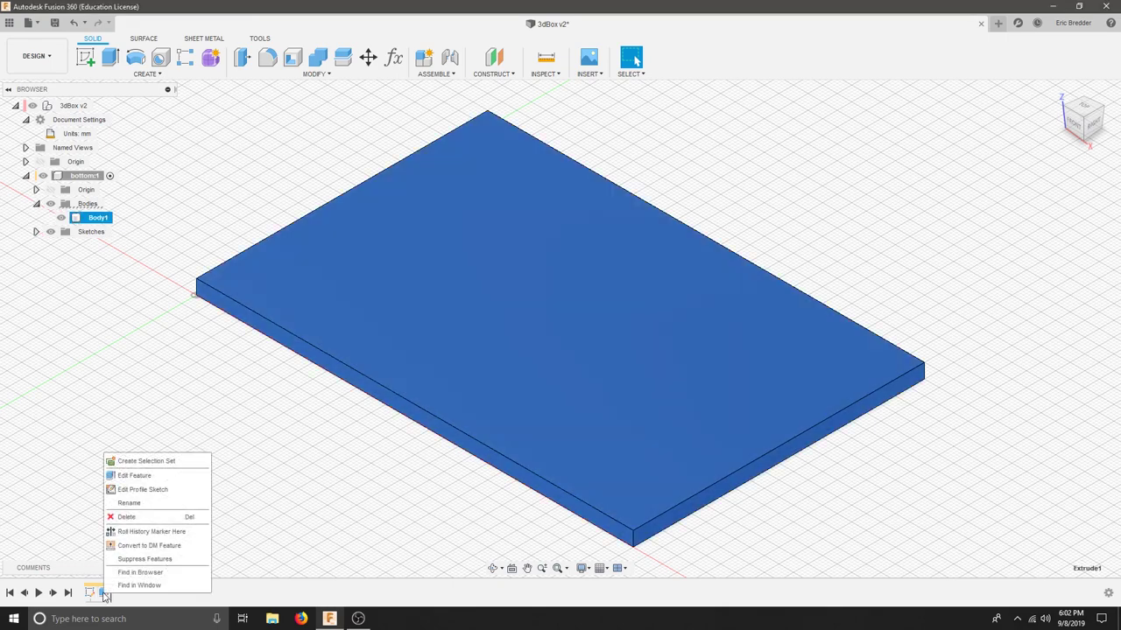
click(134, 475)
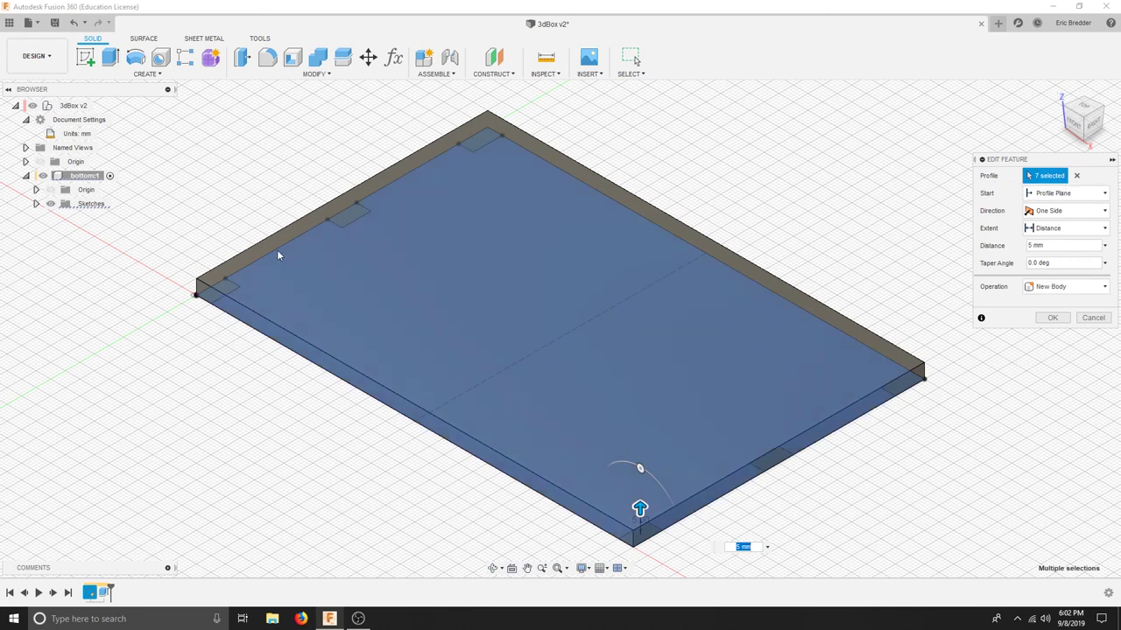
click(1077, 176)
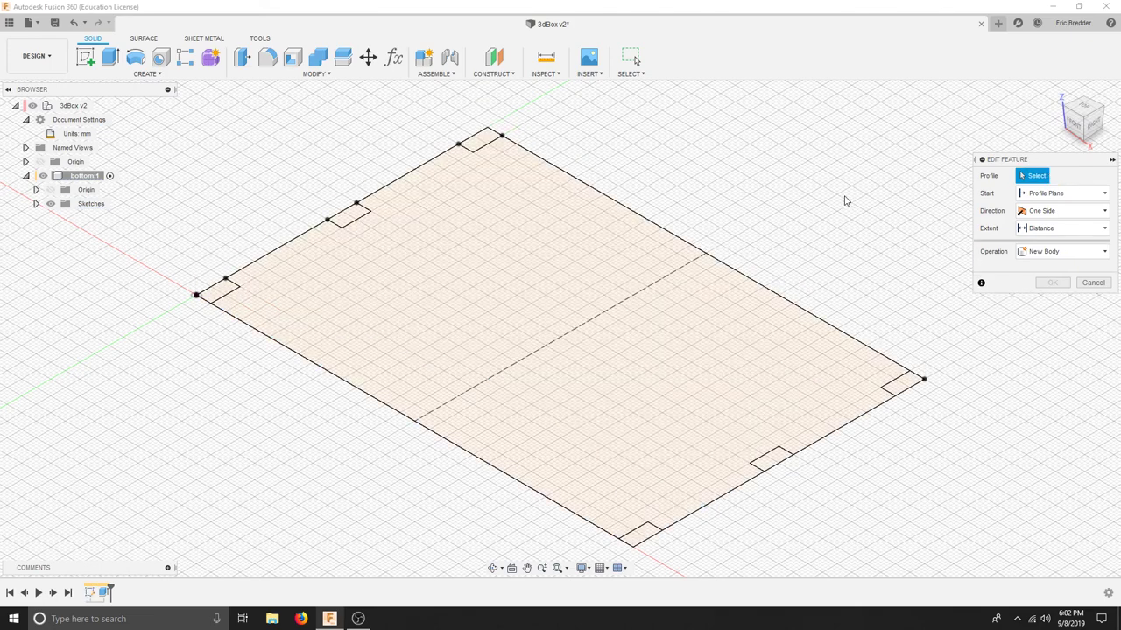
click(664, 398)
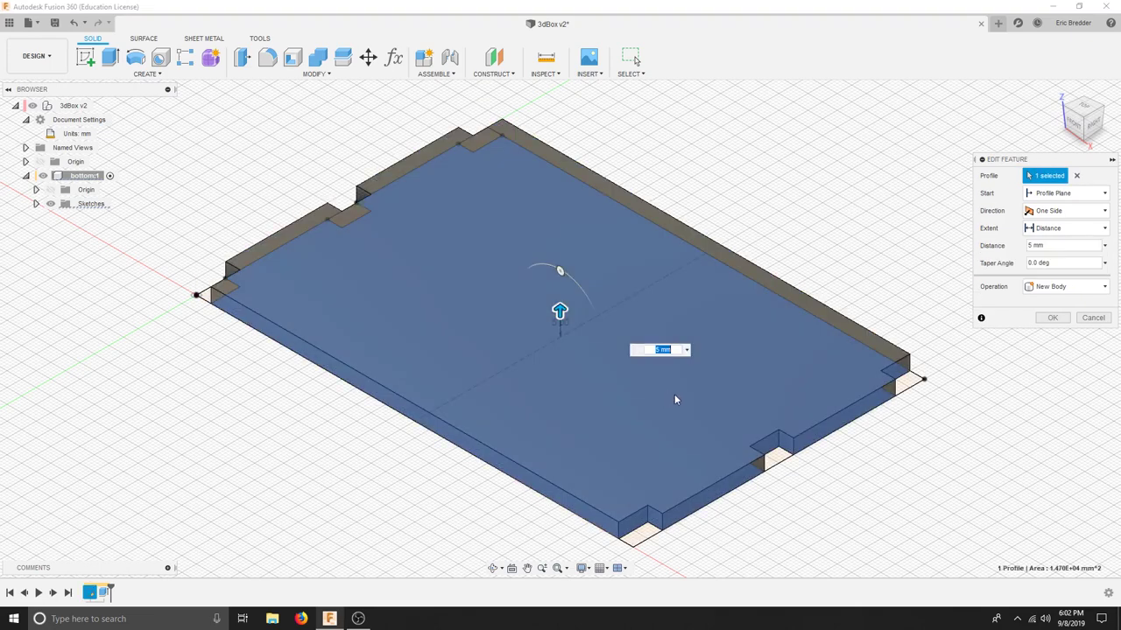
click(1056, 319)
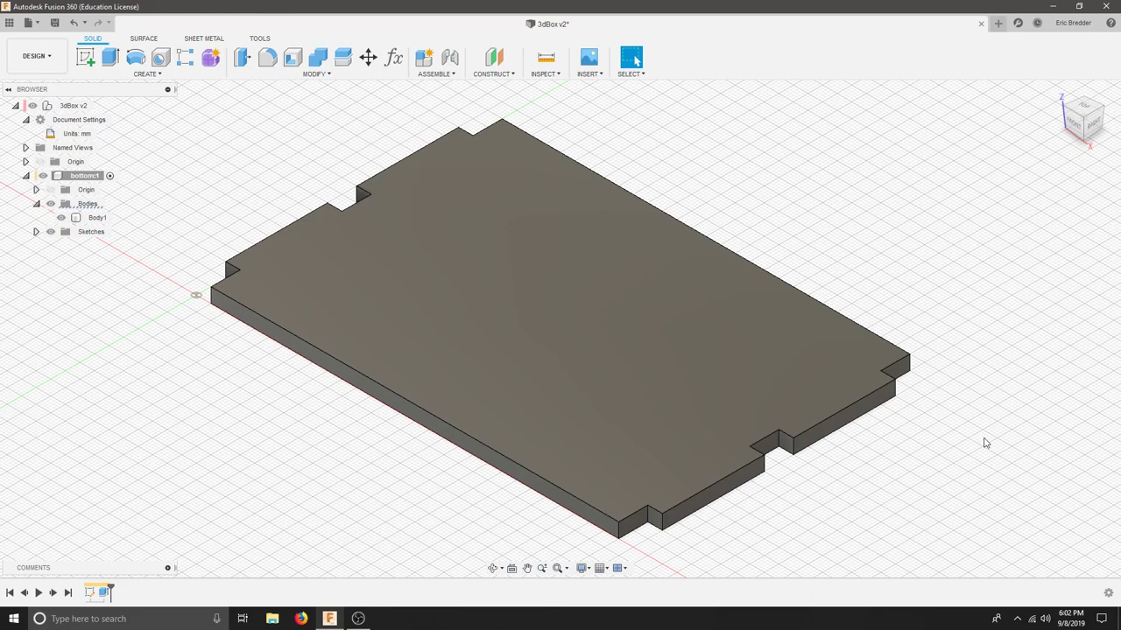
shift+middle_drag(926, 288, 958, 175)
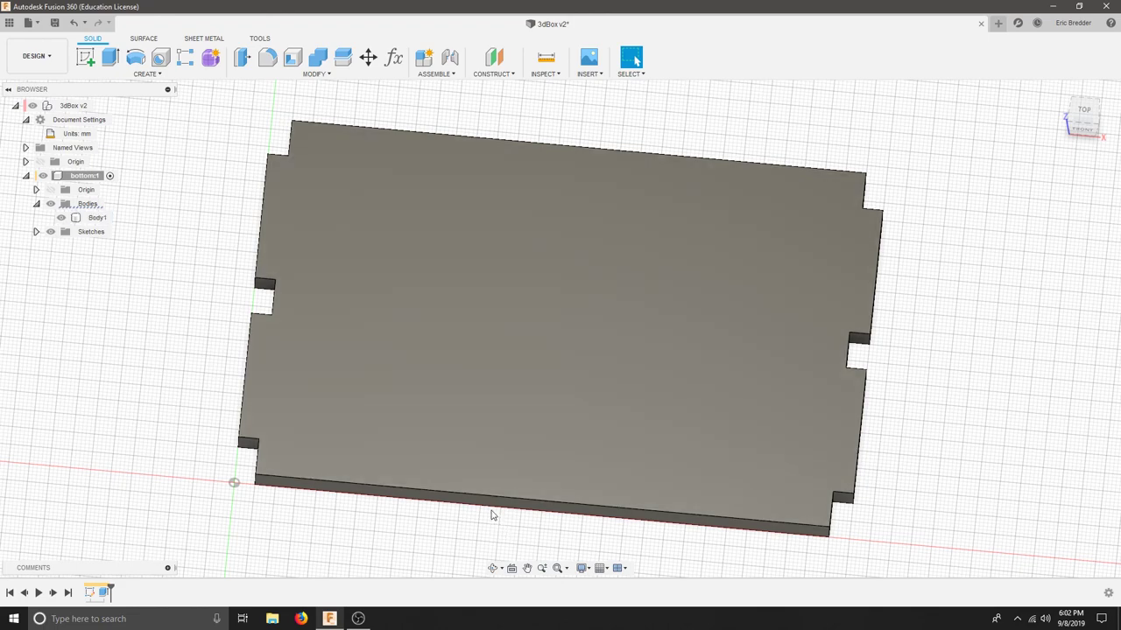
scroll(616, 391, down, 3)
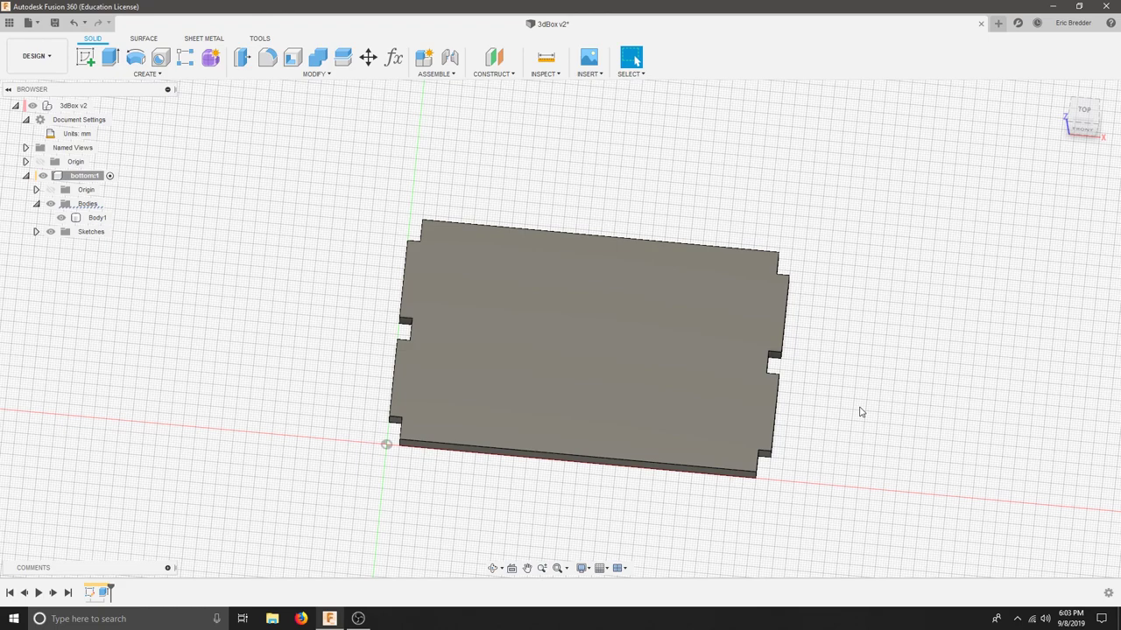
shift+middle_drag(850, 408, 865, 388)
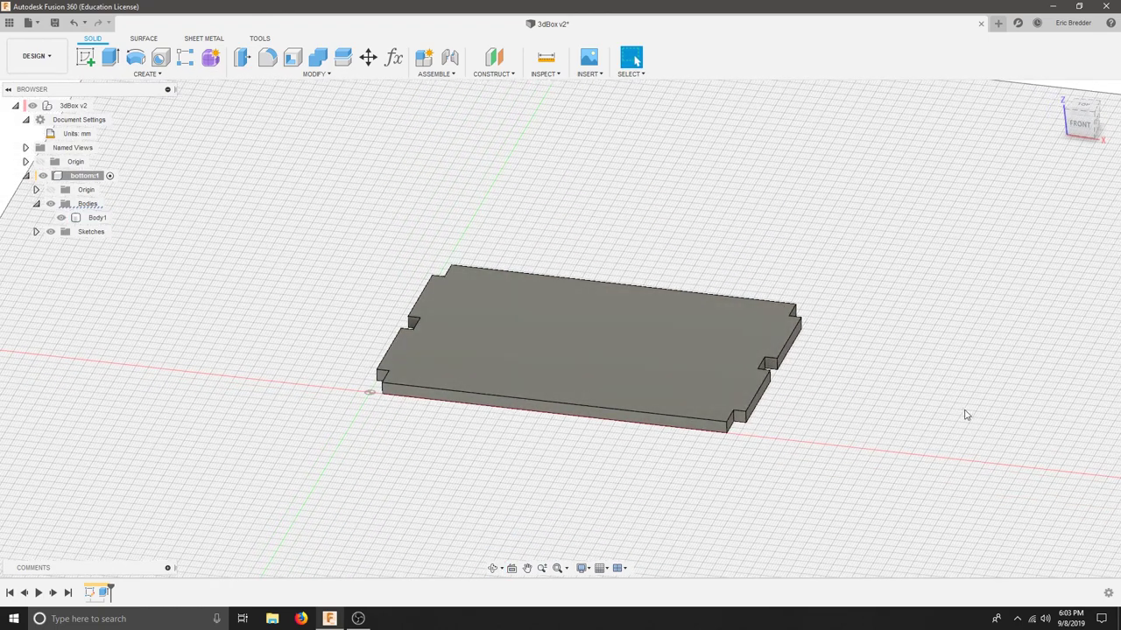